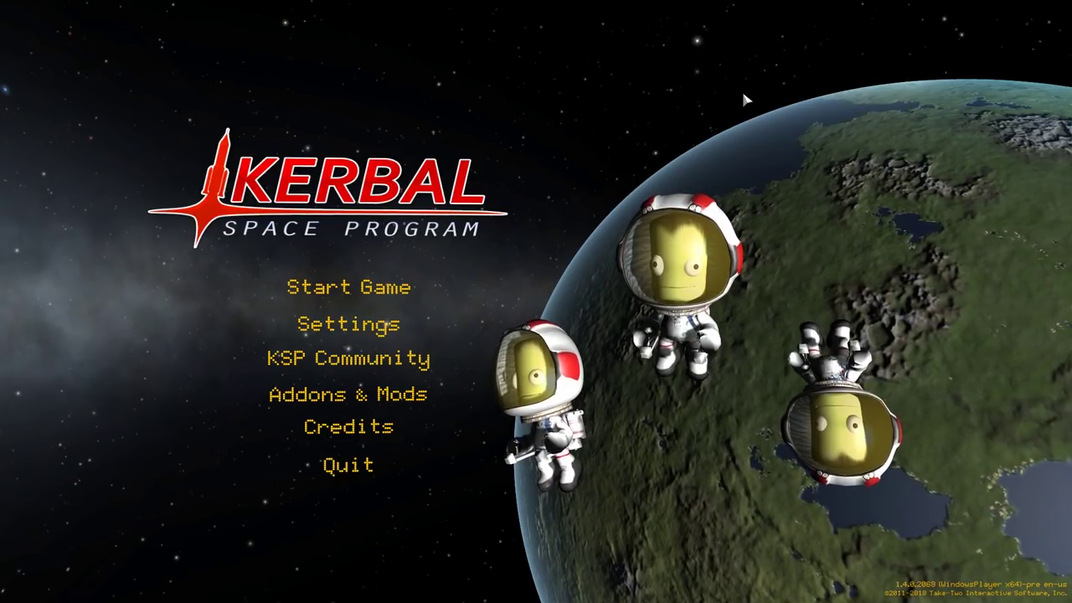
Start the Mission Builder with a new mission and name it Orbit
click(356, 287)
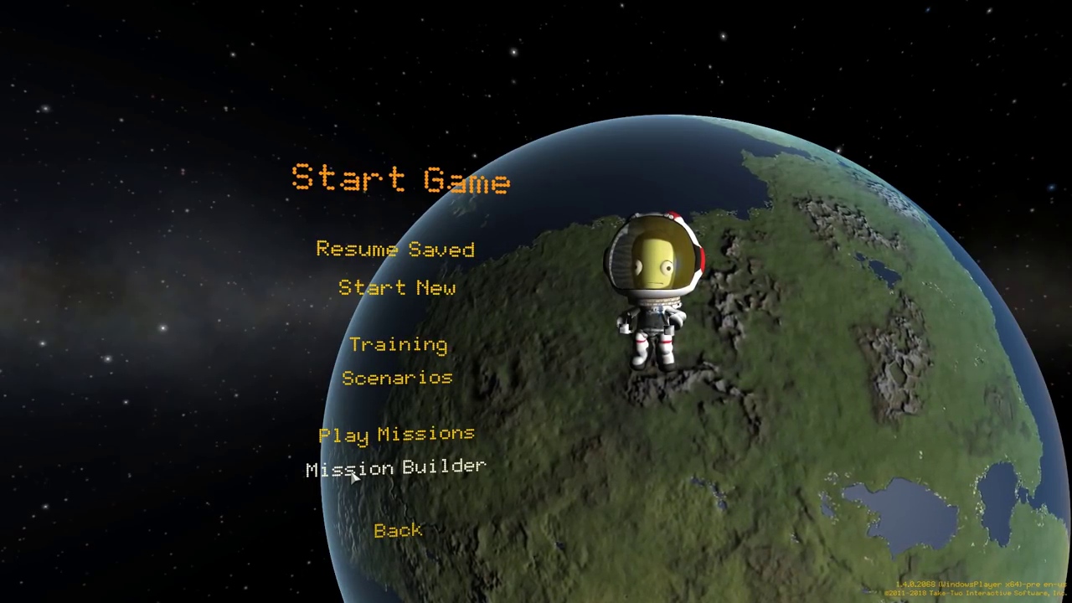
click(353, 470)
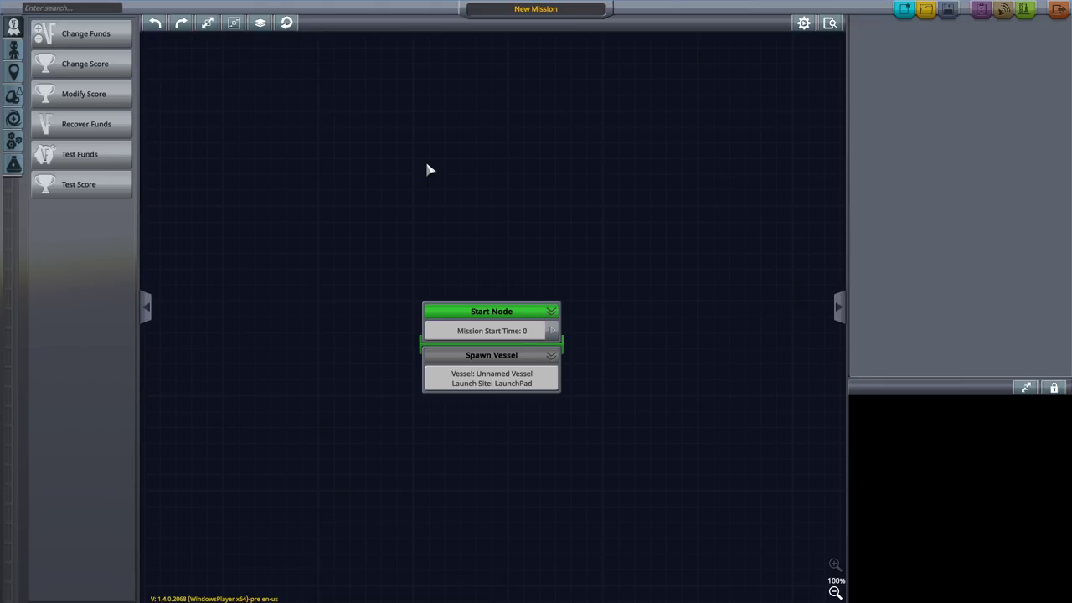
click(566, 11)
text(Orbit)
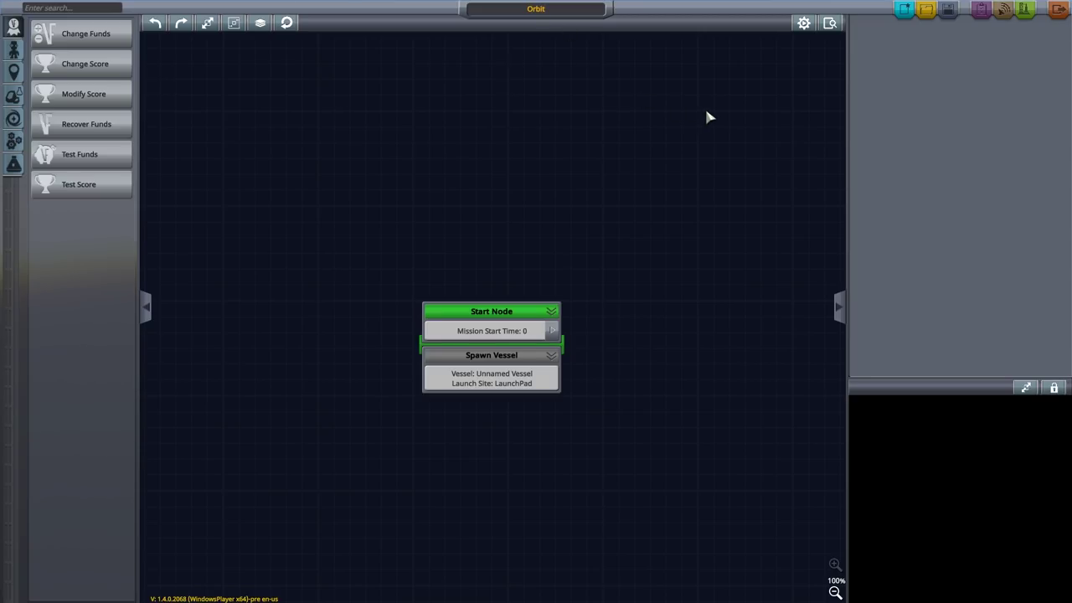
Start saving the mission, turn off the missing-briefing reminder and leave the briefing form without filling it in
click(948, 11)
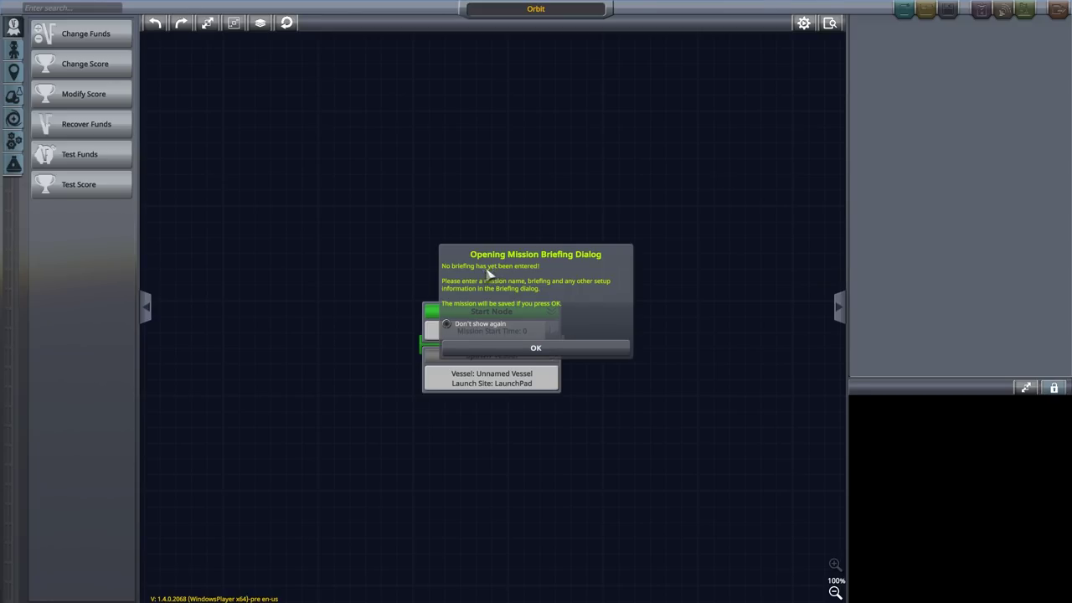
click(448, 326)
click(610, 349)
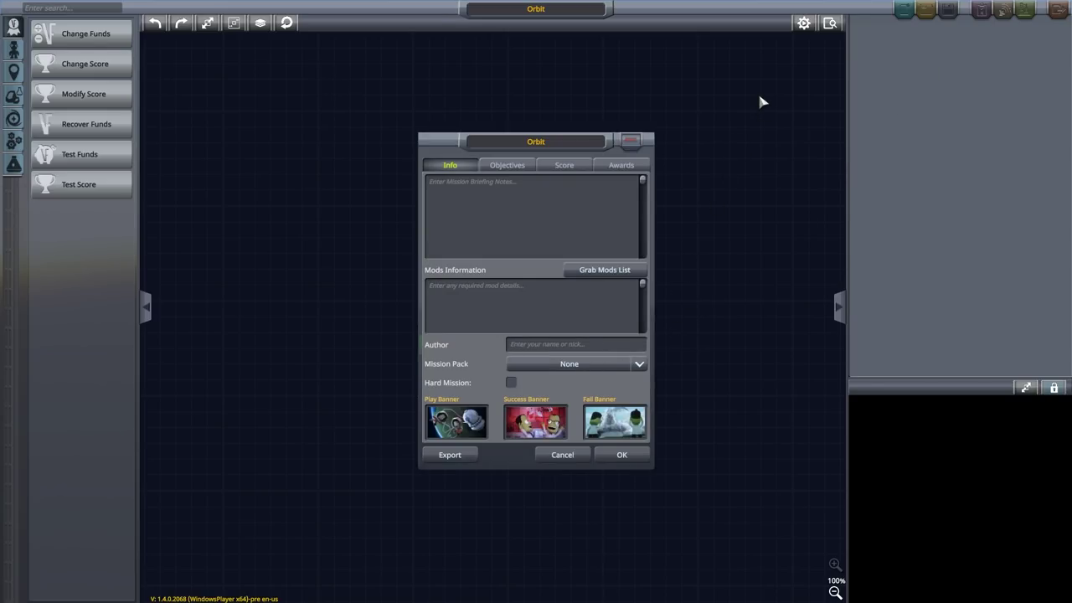
click(559, 455)
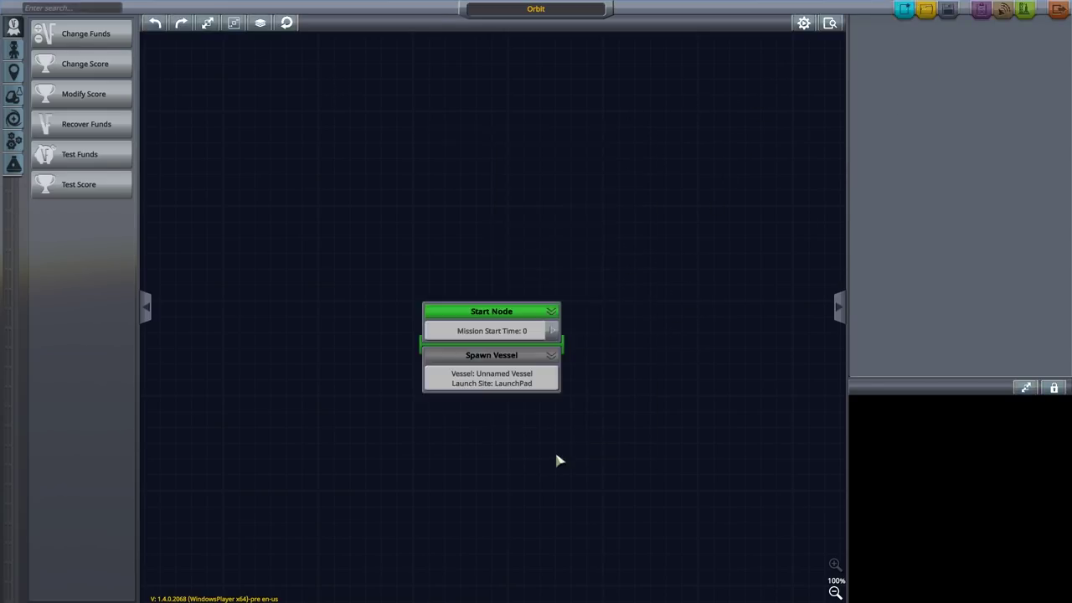
Enter the mission briefing notes "Erreiche mit einer Rakete einen Orbit!" and fill the mods information with the generated mods list
click(982, 12)
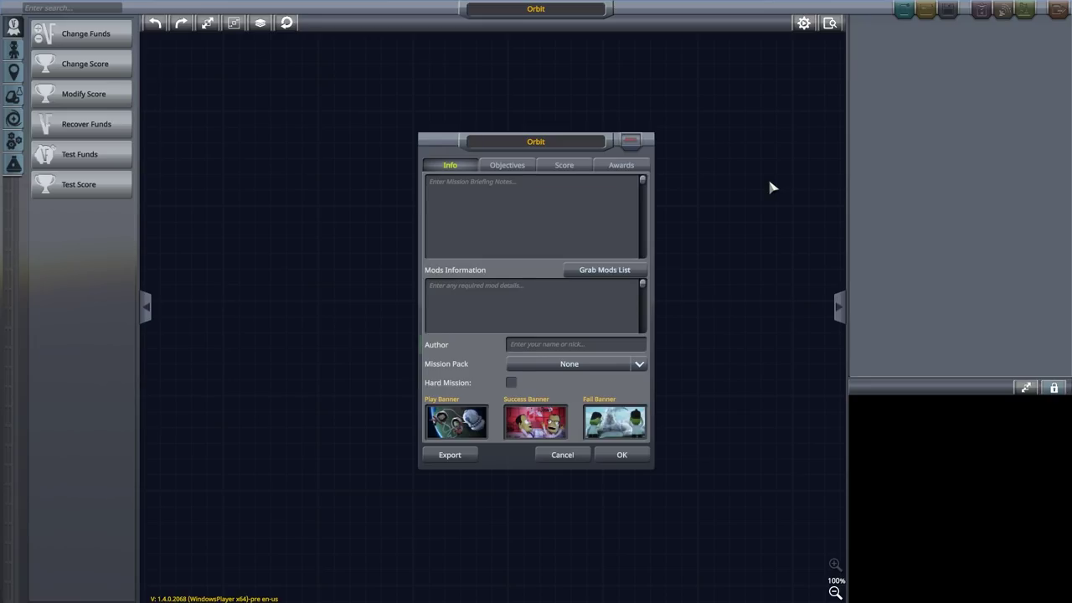
click(525, 194)
text(Er)
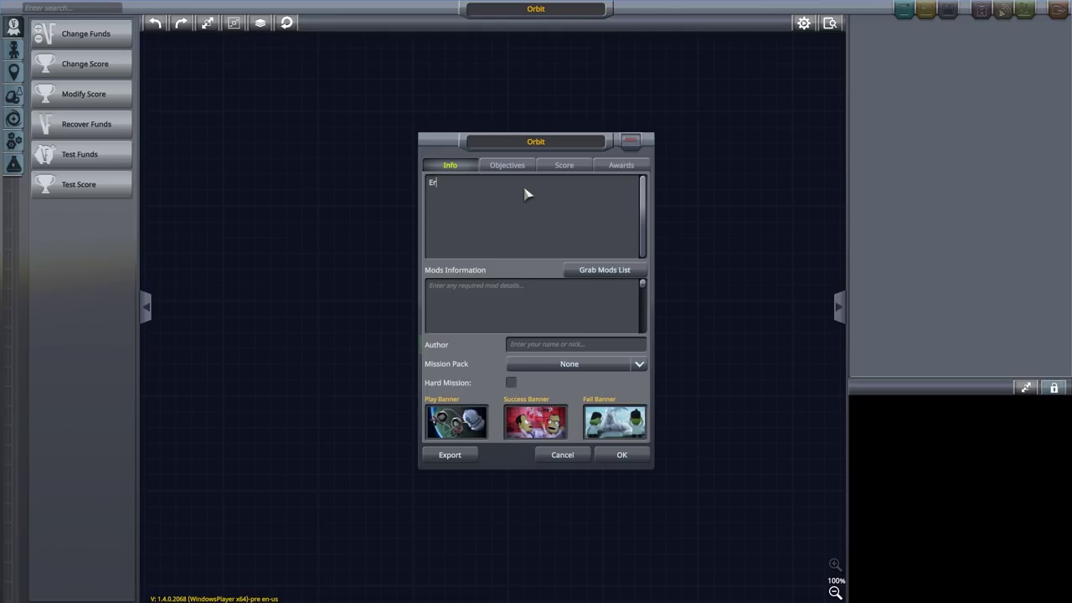
text(reiche mit einer Rakete einen Orbit!)
click(585, 274)
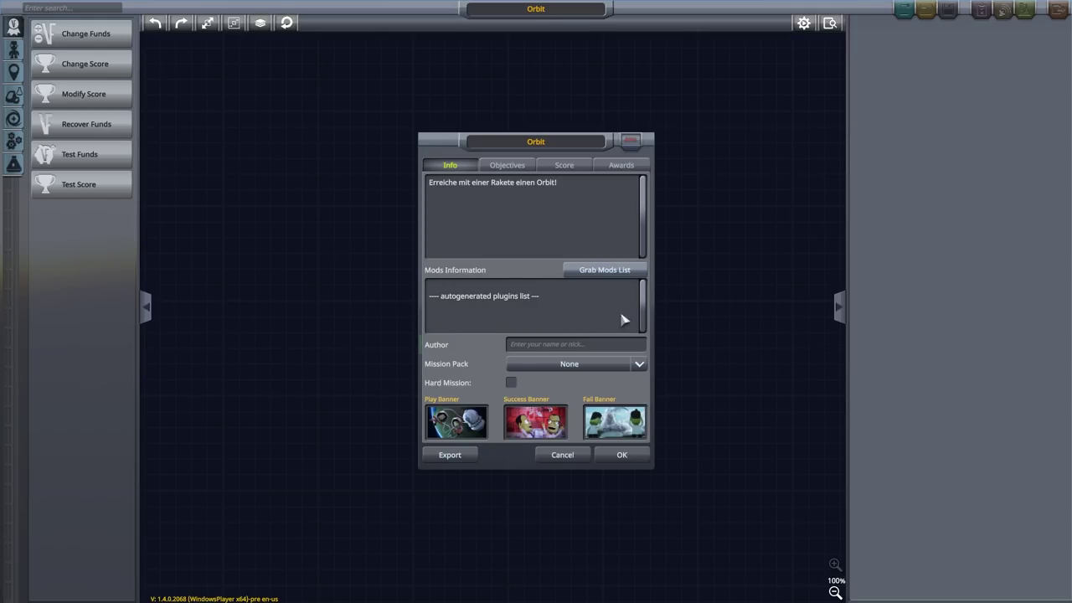
Enter the author's nickname in the mission briefing and keep the mission pack at None
click(579, 348)
text(Wintermancer)
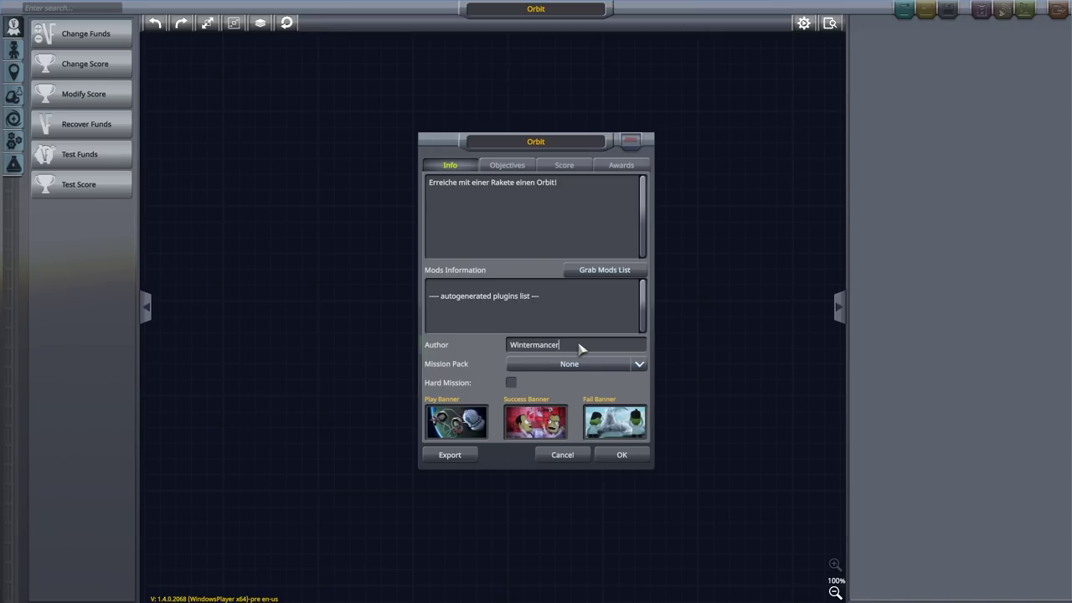
click(638, 364)
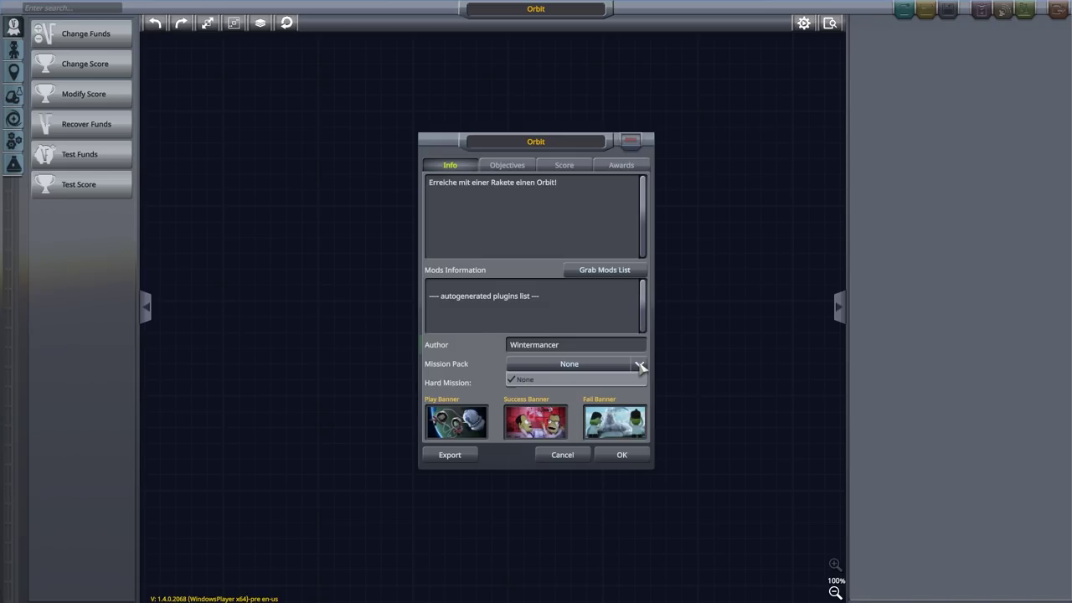
click(639, 365)
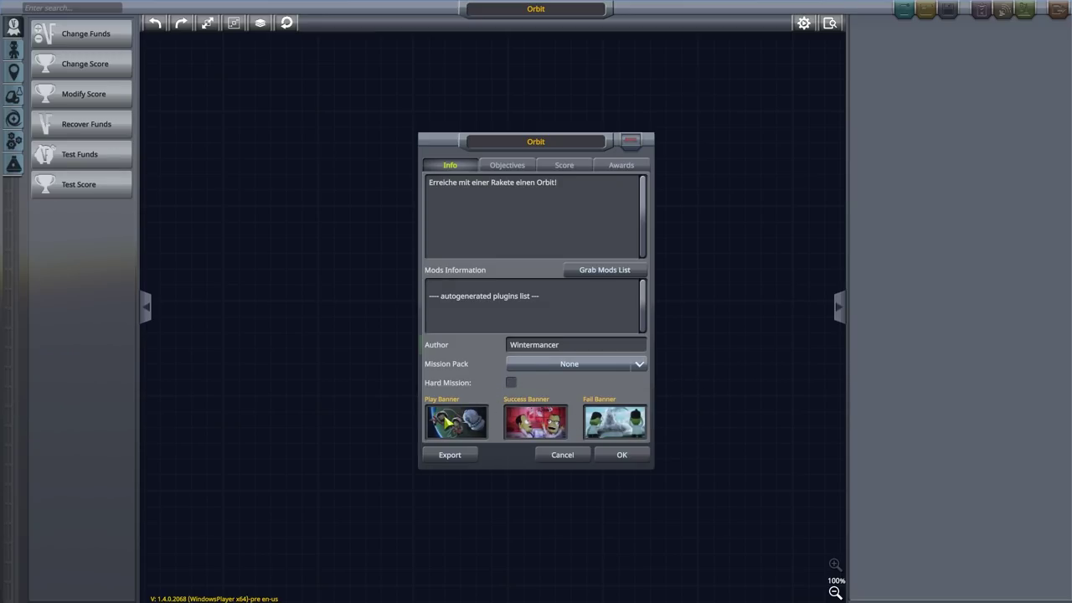
Choose default.png, the picture of the floating astronauts, as the mission's play banner
click(450, 423)
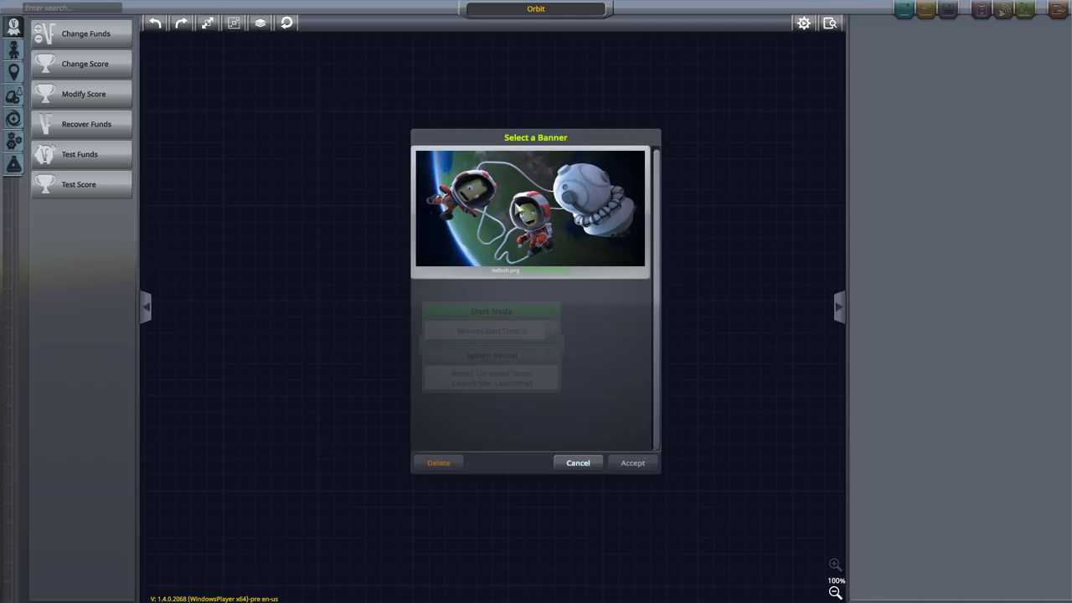
click(530, 207)
click(631, 462)
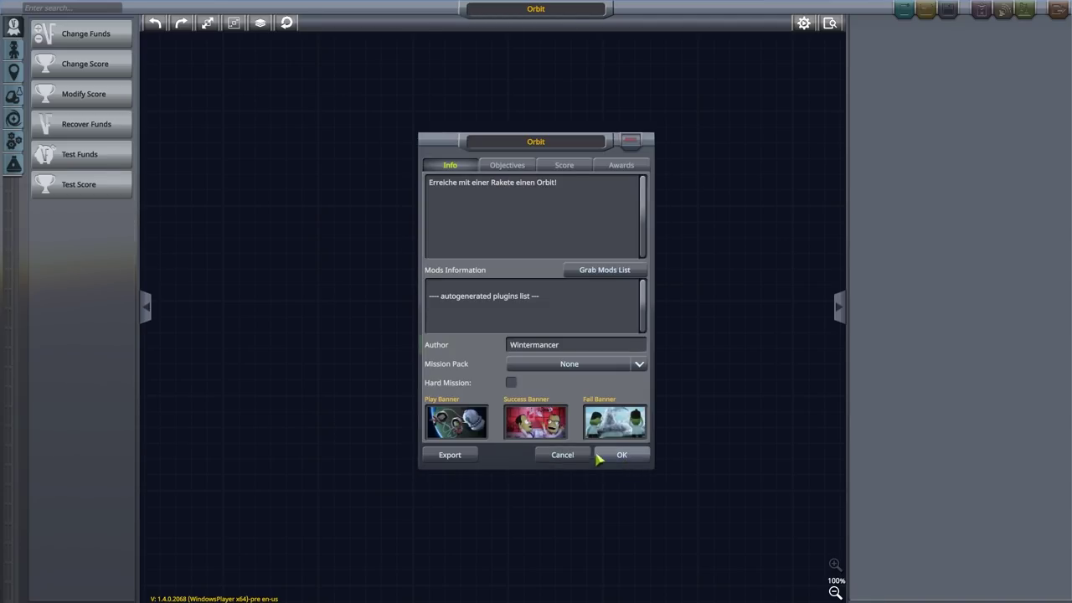
Set the mission's success banner to success02.png, the picture with the floating popcorn
click(530, 422)
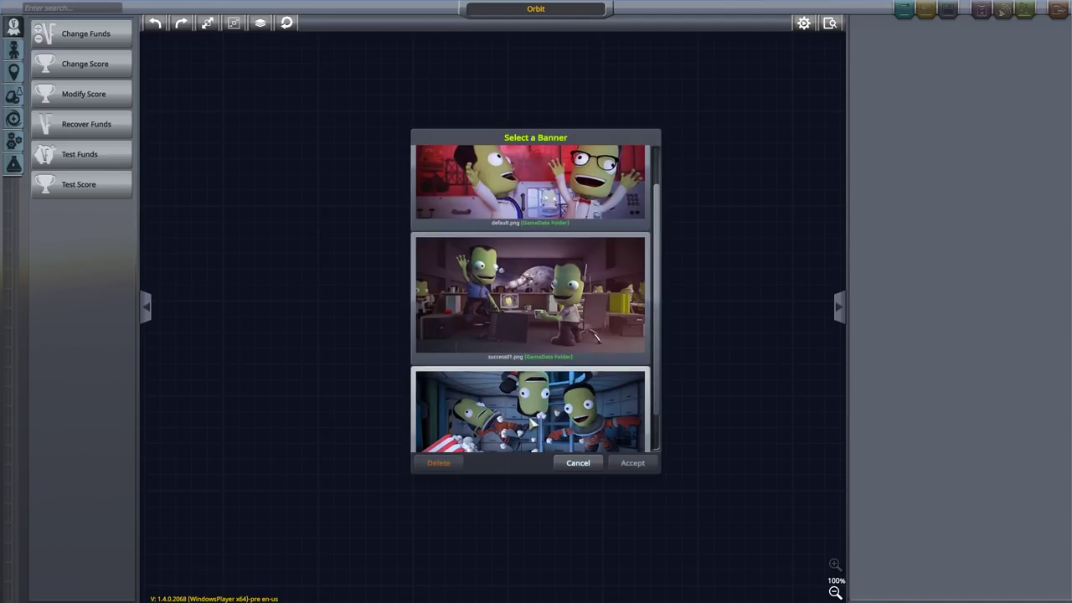
scroll(569, 326, up, 3)
scroll(578, 319, down, 5)
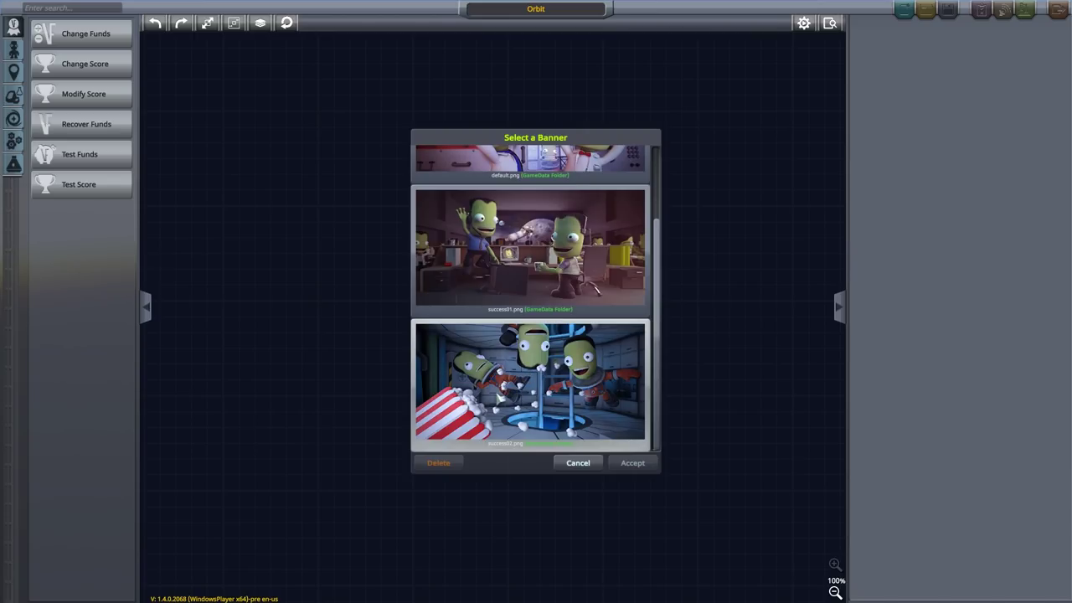
click(541, 378)
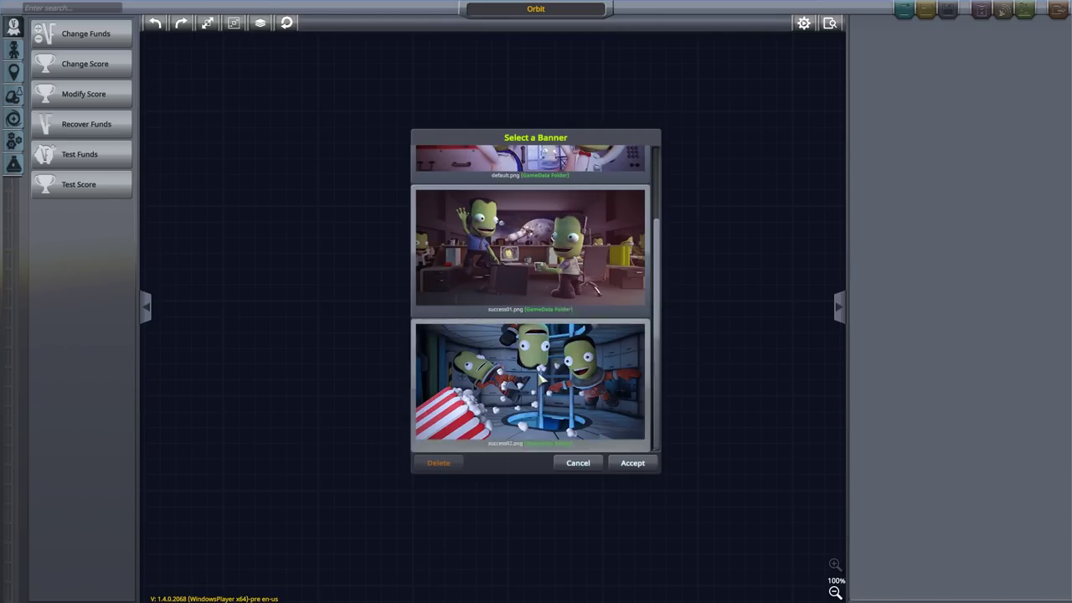
click(631, 464)
Look through the fail banner pictures and choose default.png as the mission's fail banner
click(607, 422)
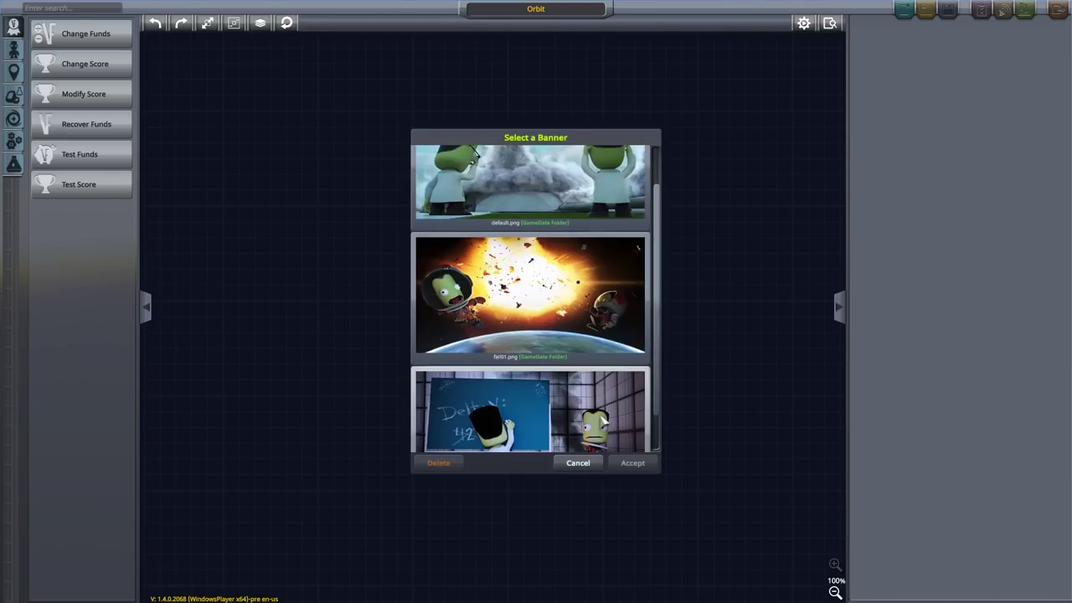
scroll(571, 292, up, 2)
scroll(571, 292, down, 3)
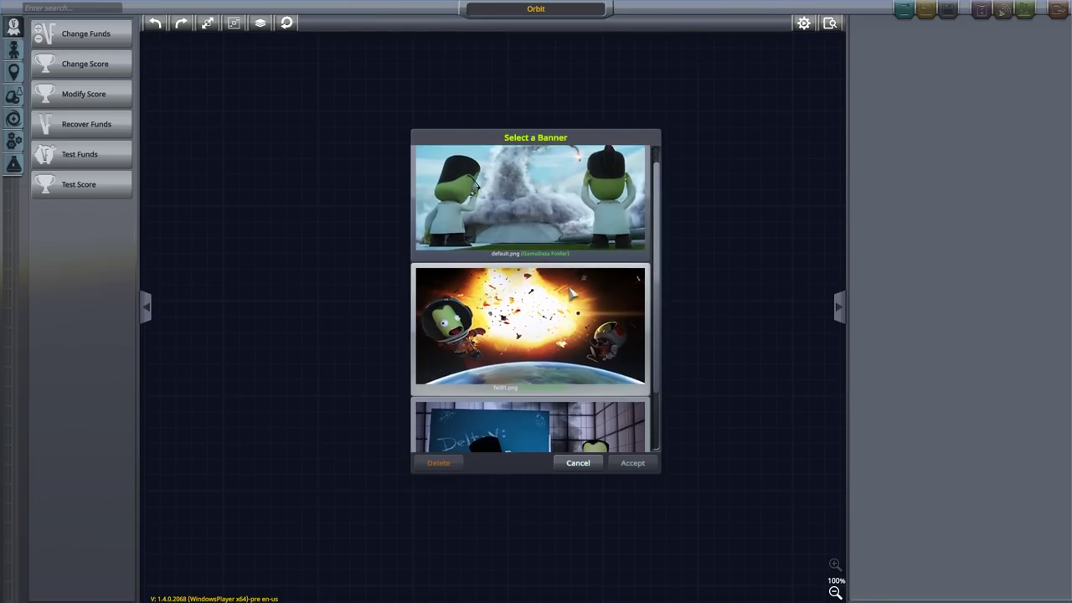
scroll(575, 296, up, 3)
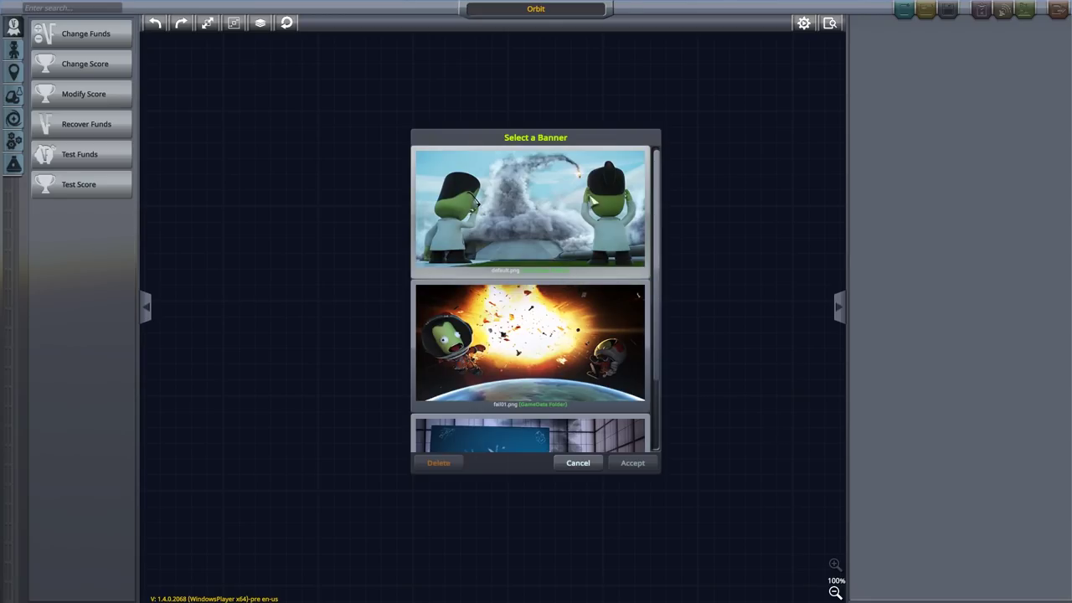
click(548, 212)
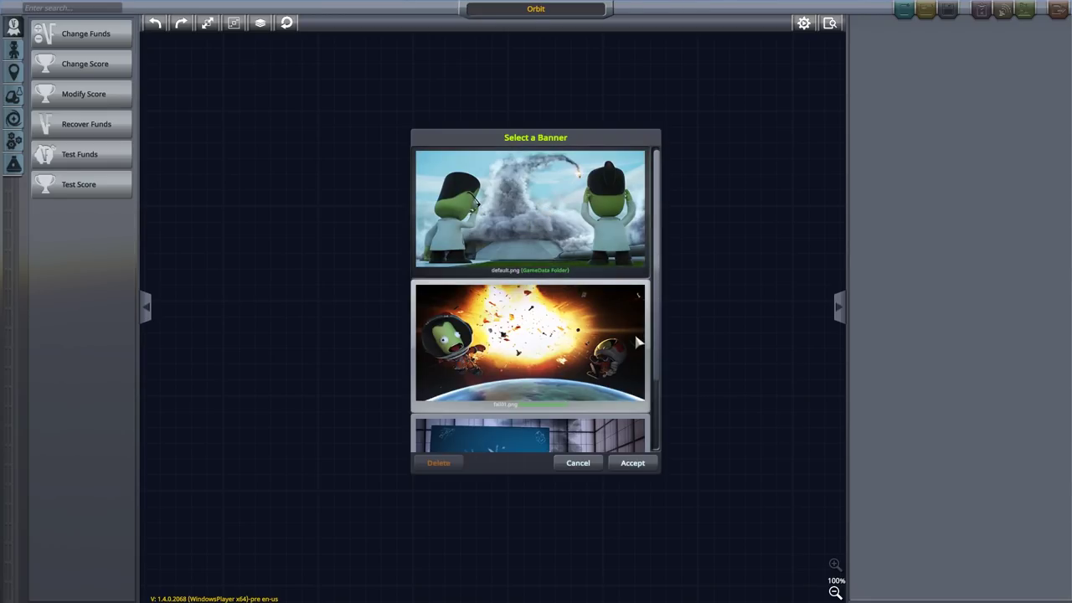
click(636, 465)
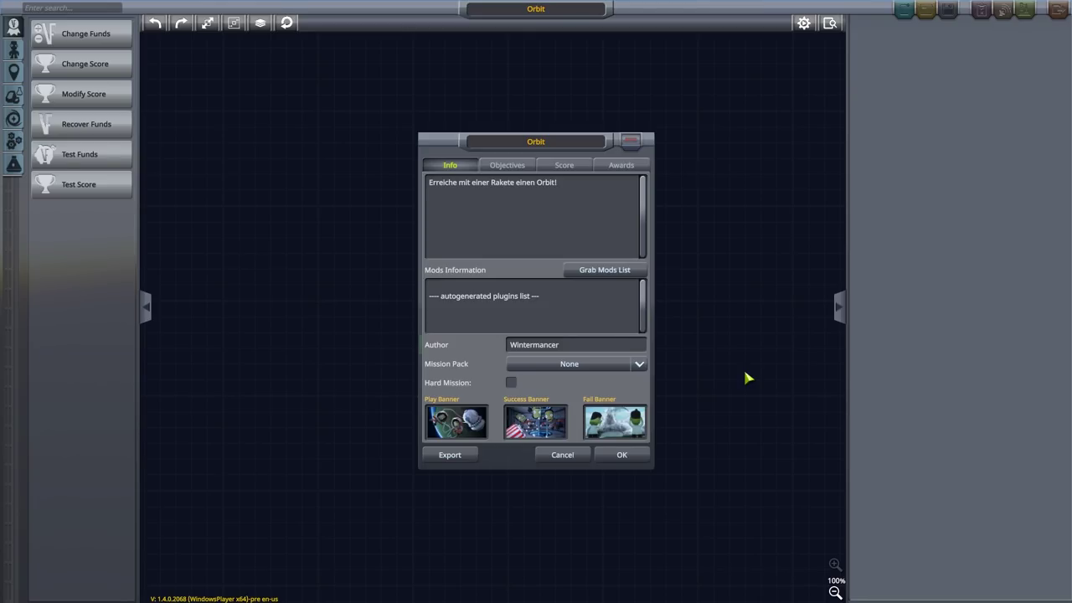
Check the mission's objectives and add a Completion Bonus of 100 points to the global score
click(508, 166)
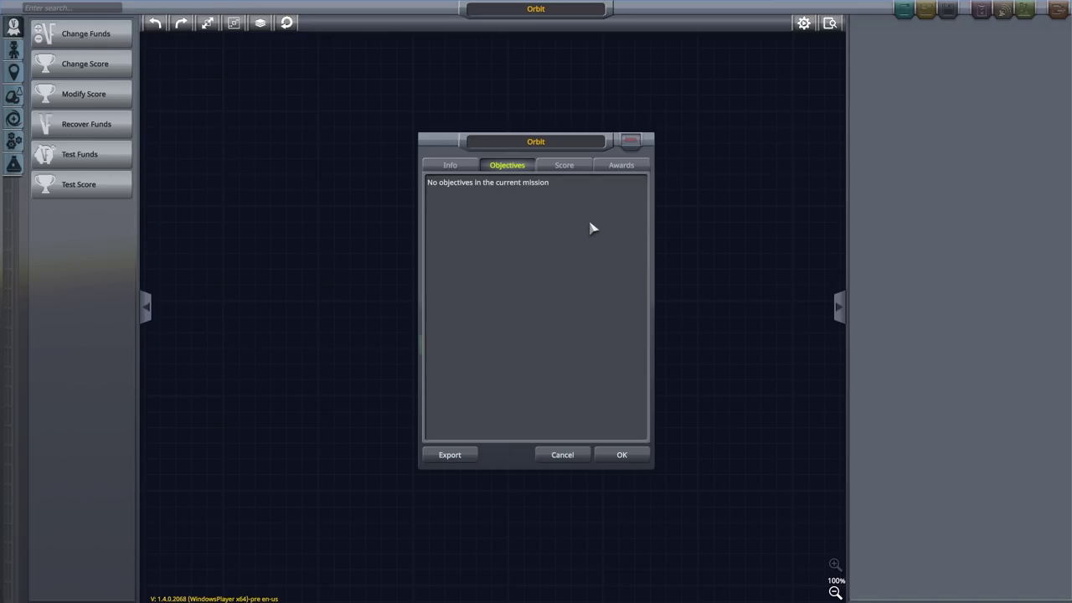
click(566, 168)
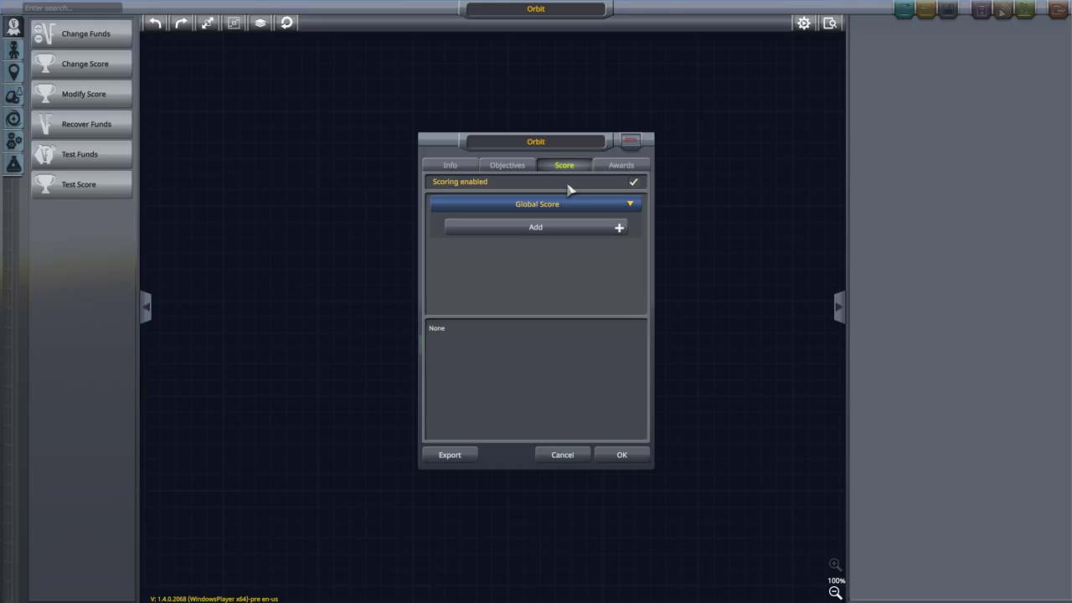
click(632, 205)
click(632, 206)
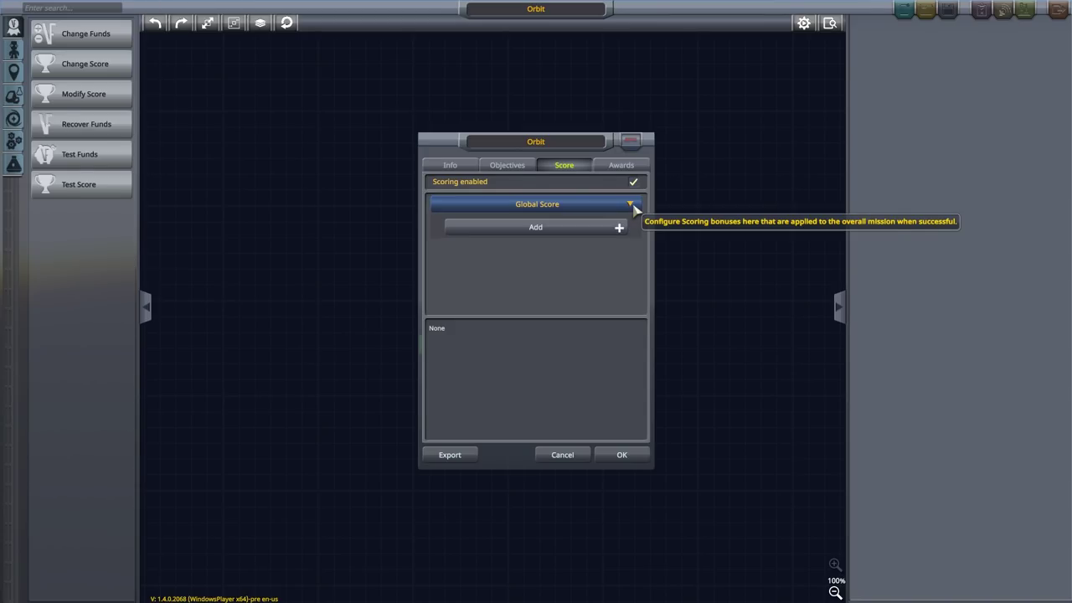
click(593, 230)
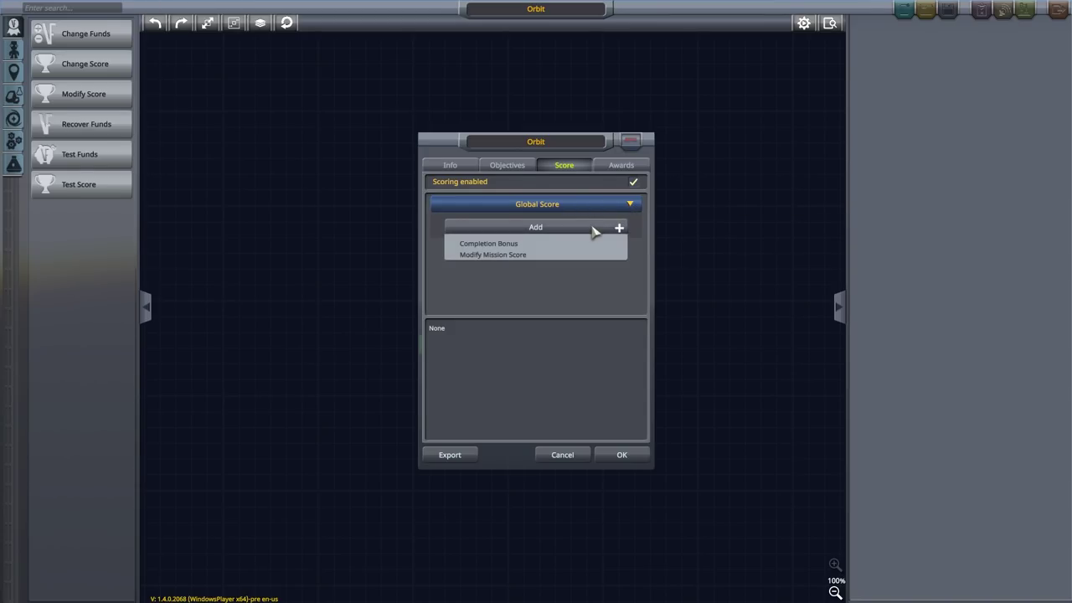
click(507, 245)
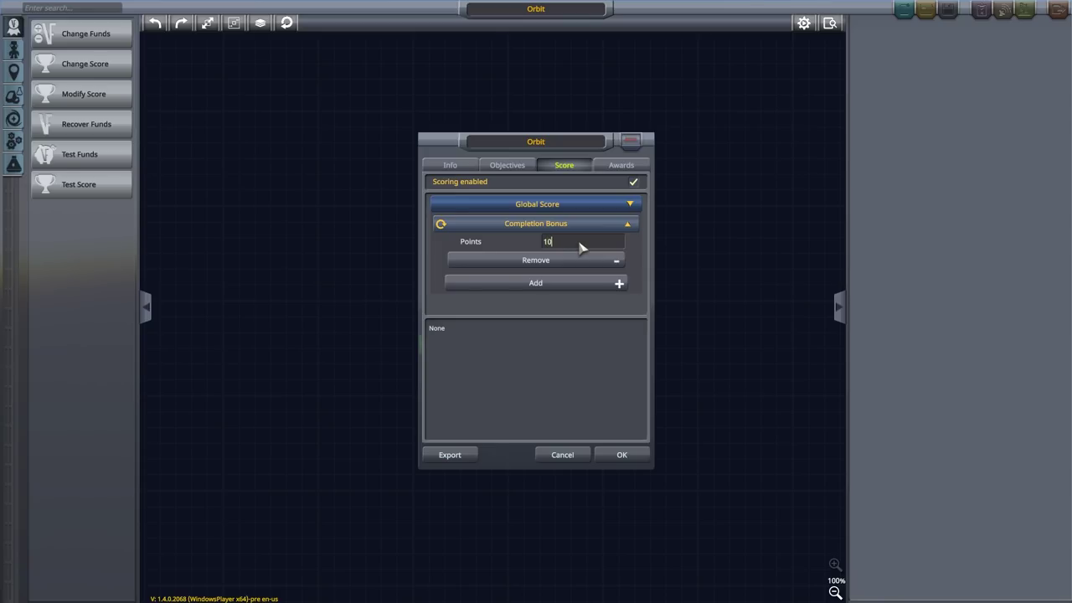
Add a Modify Mission Score entry to the global score with the modifier Multiply by and the value 2
click(564, 287)
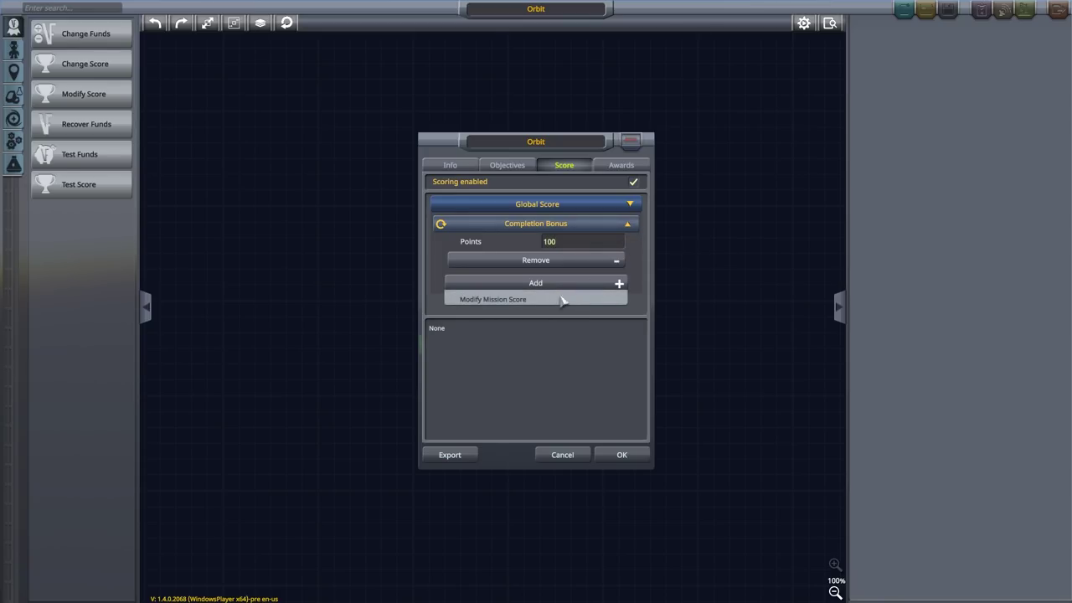
click(506, 300)
drag(646, 256, 645, 296)
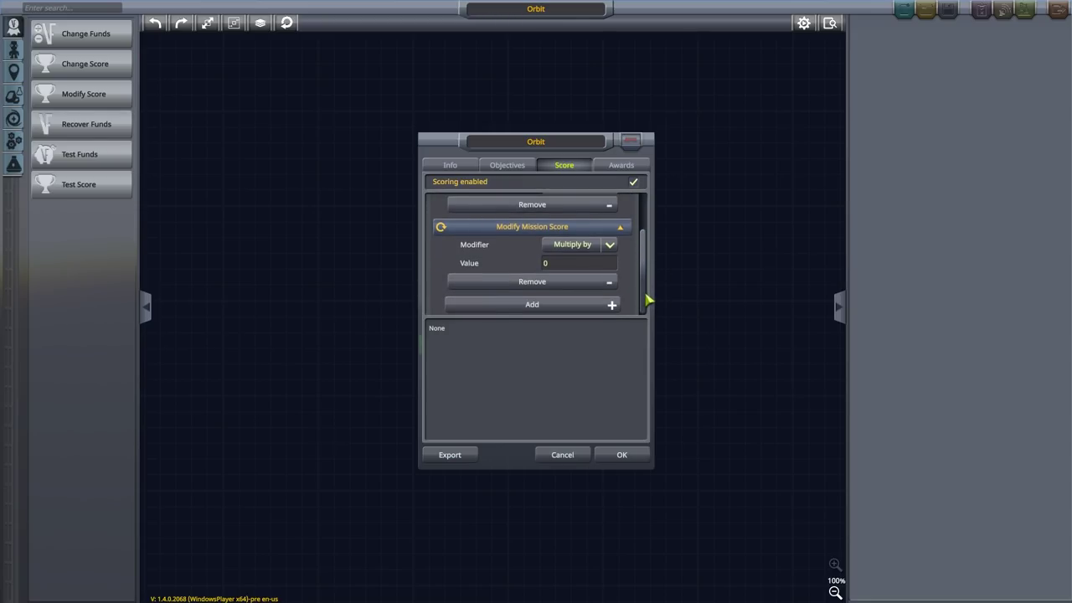
click(591, 248)
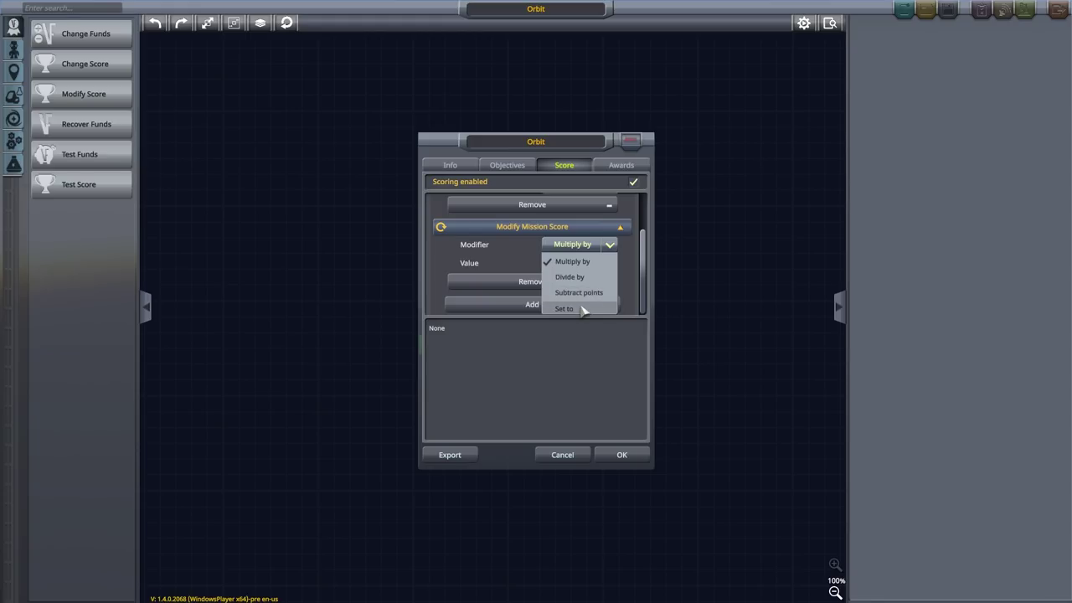
click(579, 262)
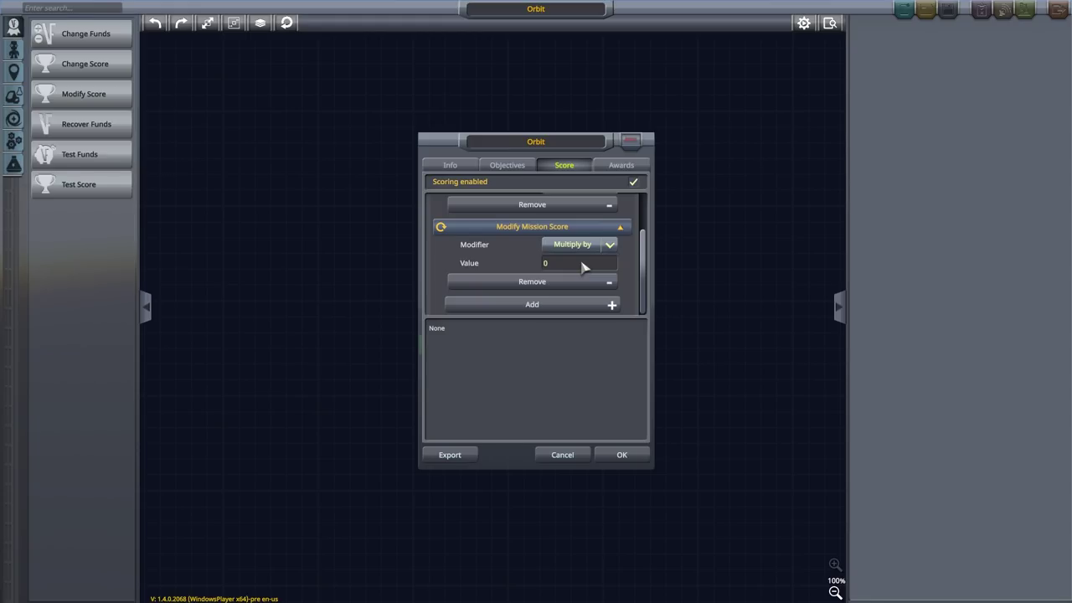
click(565, 265)
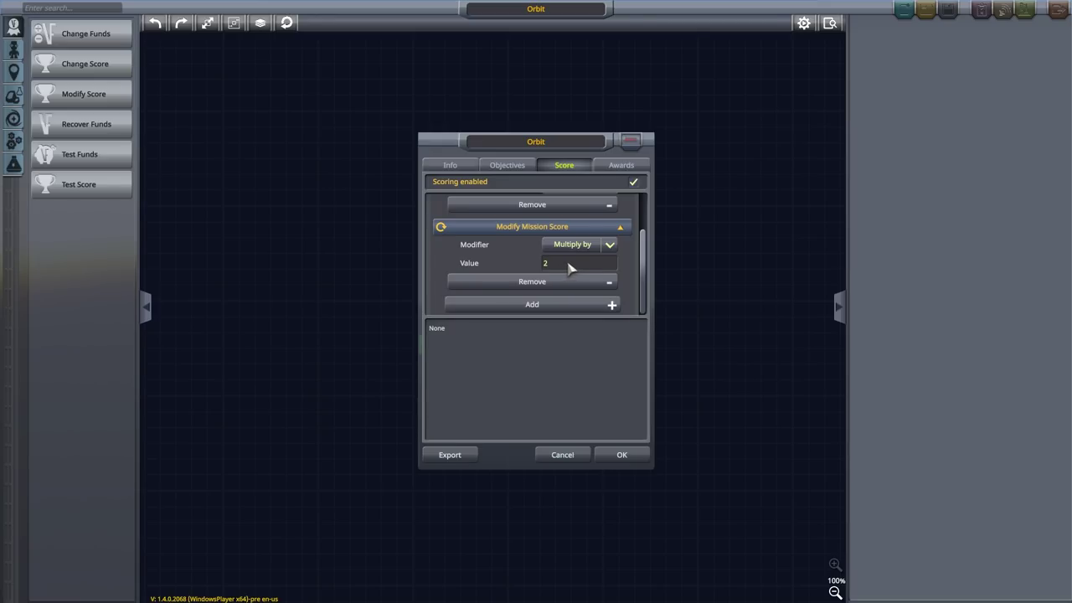
Set the award thresholds to 200 points for gold, 150 for silver and 100 for bronze
click(610, 166)
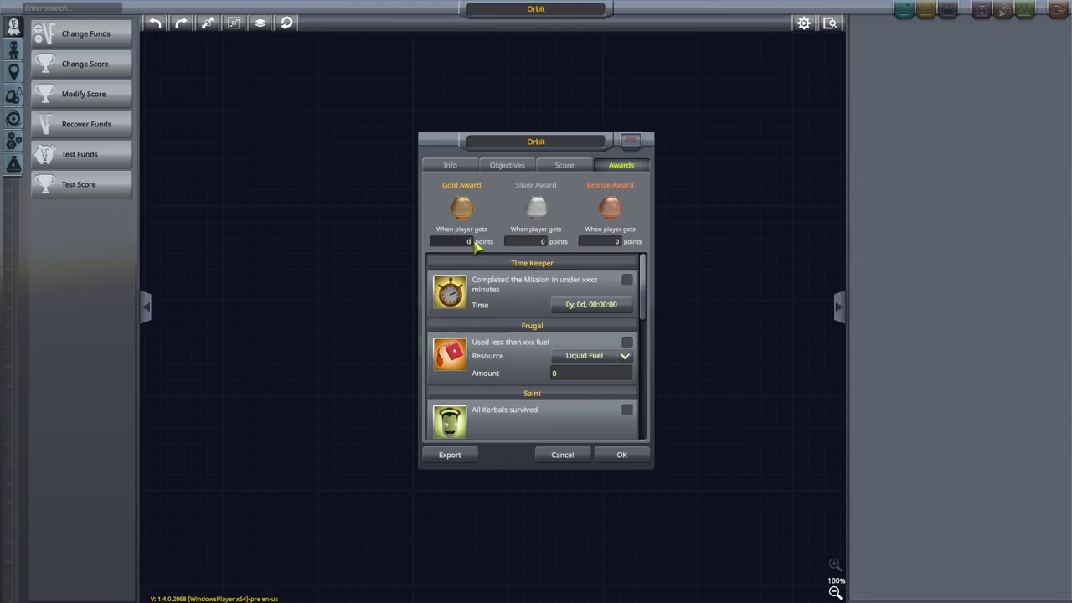
text(00)
click(540, 241)
double_click(537, 244)
text(150)
click(617, 243)
text(100)
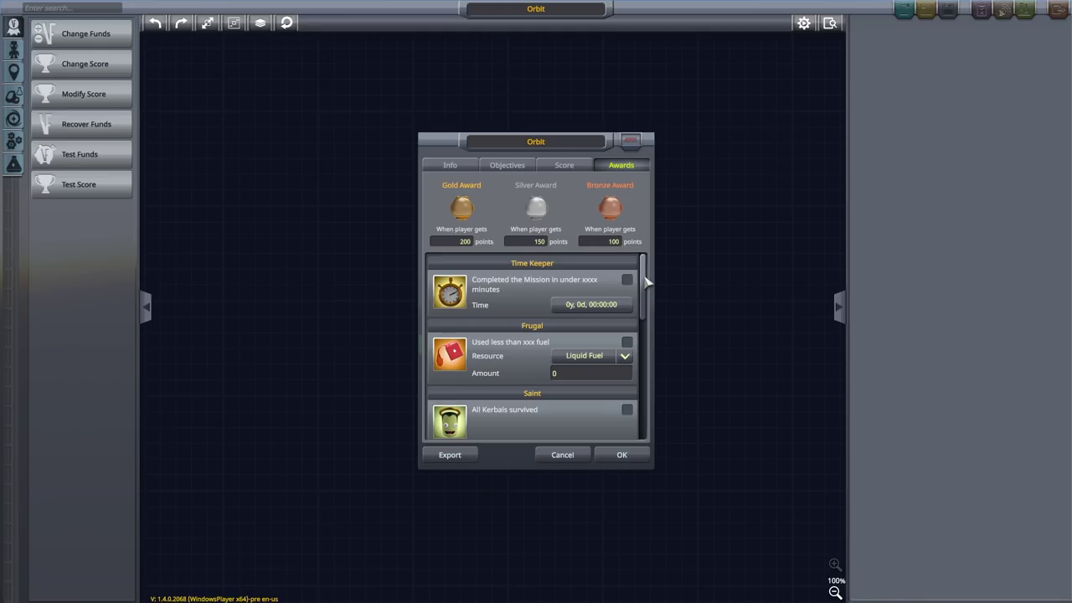
Enable the Time Keeper award with a completion time limit of 30 minutes
drag(643, 278, 637, 273)
click(627, 280)
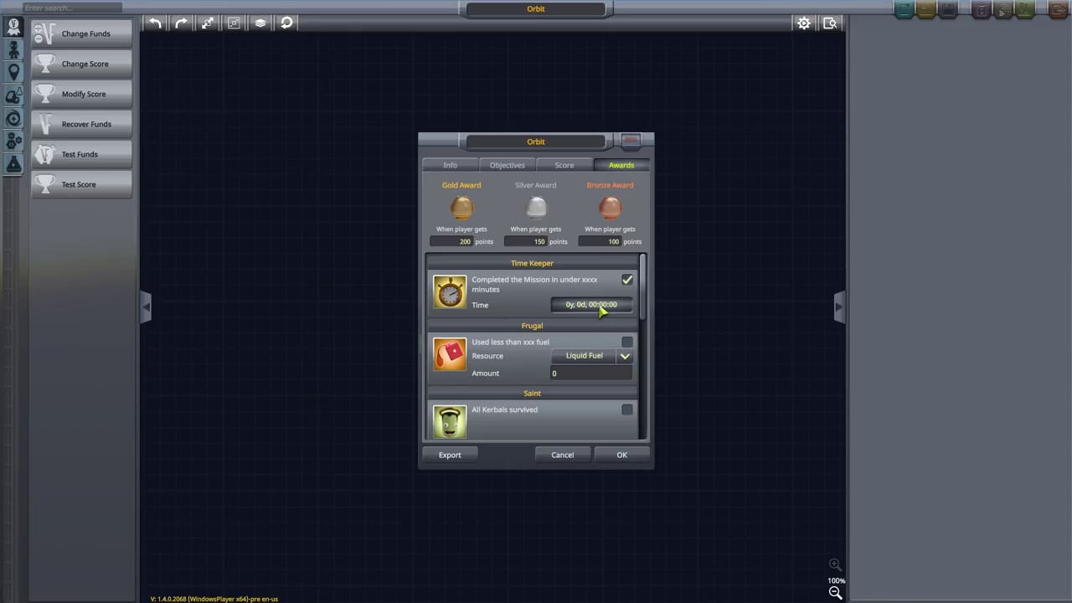
click(599, 305)
click(590, 319)
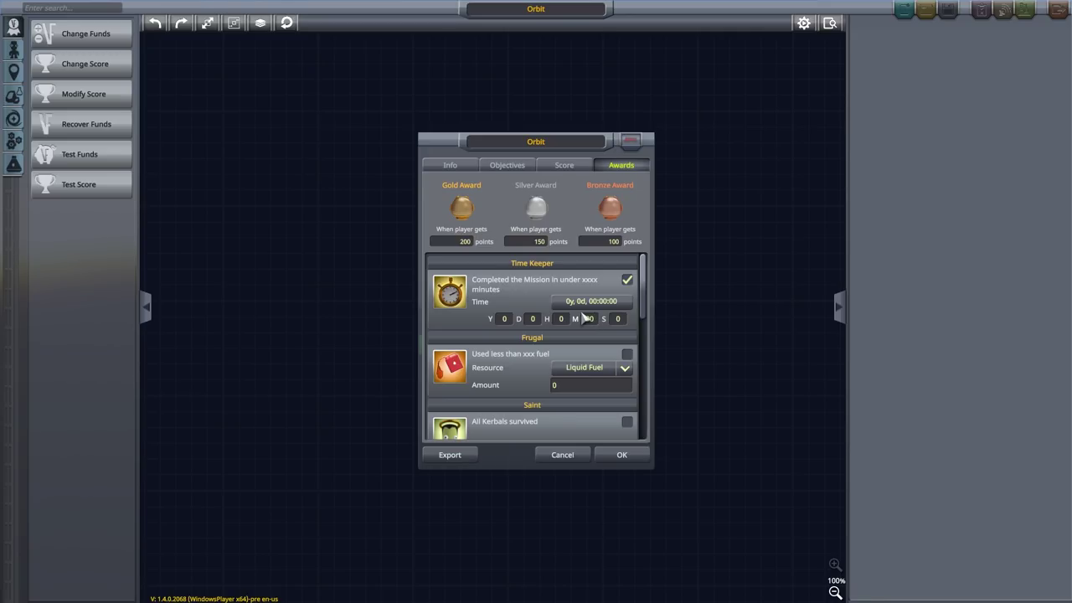
Enable the Saint award for all Kerbals surviving and look through the remaining awards down to Where did I leave my keys?
drag(643, 297, 650, 315)
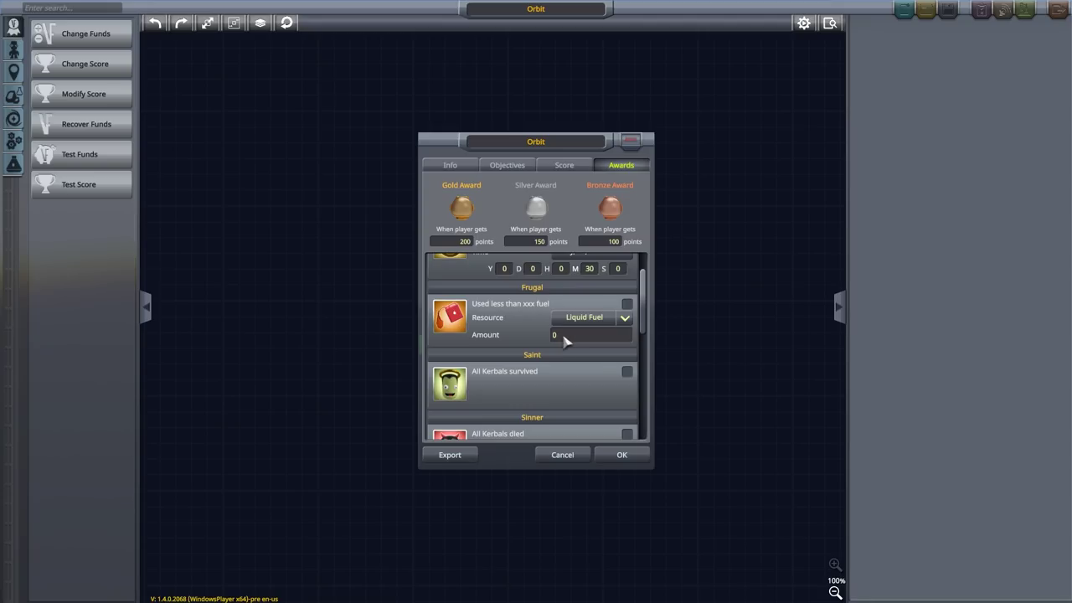
click(627, 374)
drag(645, 314, 645, 332)
scroll(640, 339, down, 2)
scroll(639, 342, down, 2)
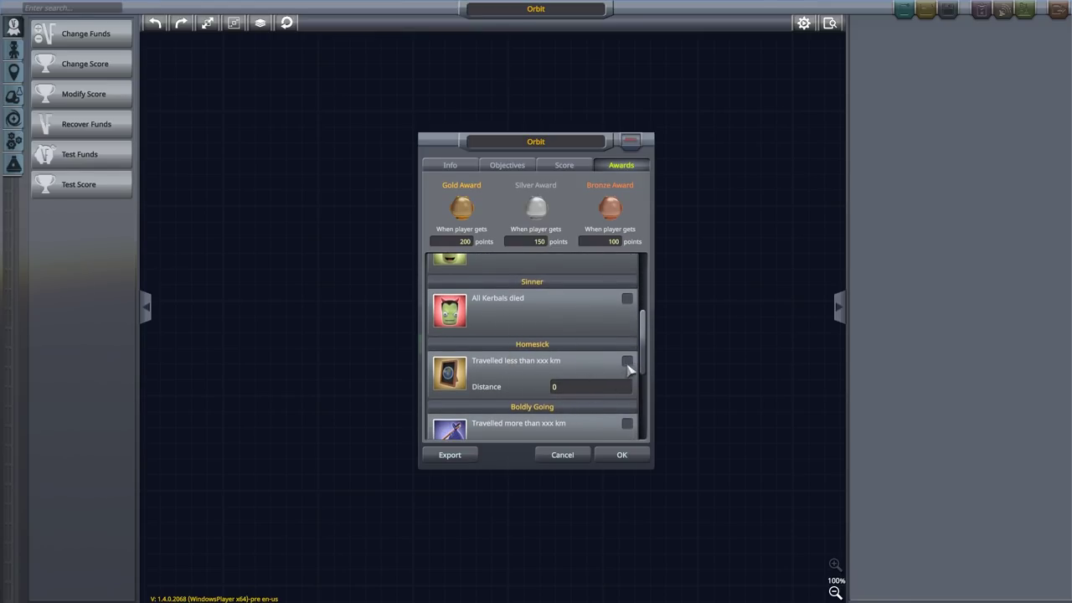
scroll(643, 372, down, 3)
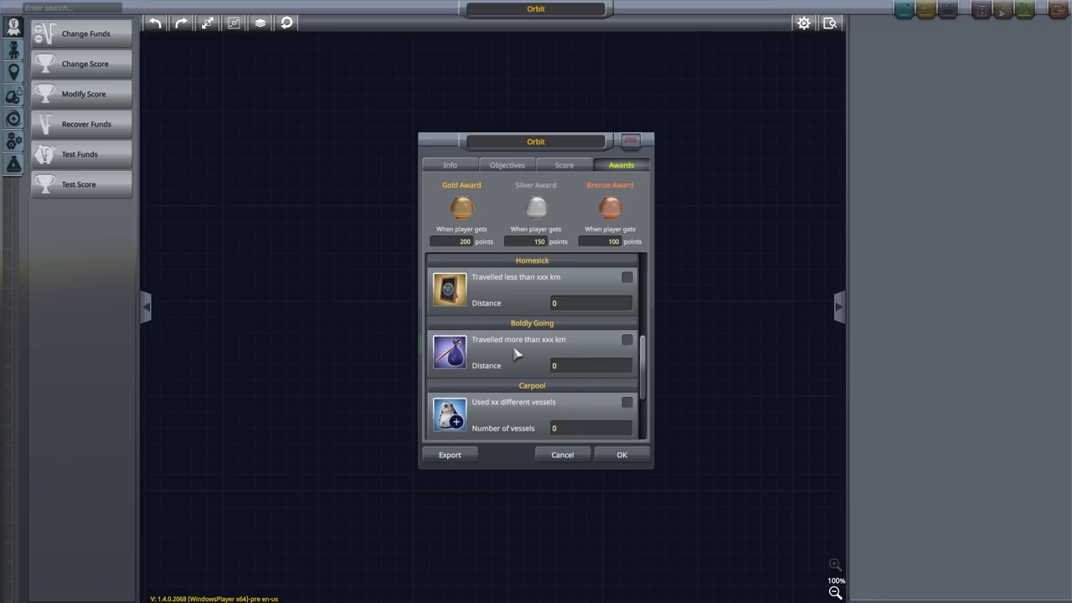
drag(646, 363, 650, 392)
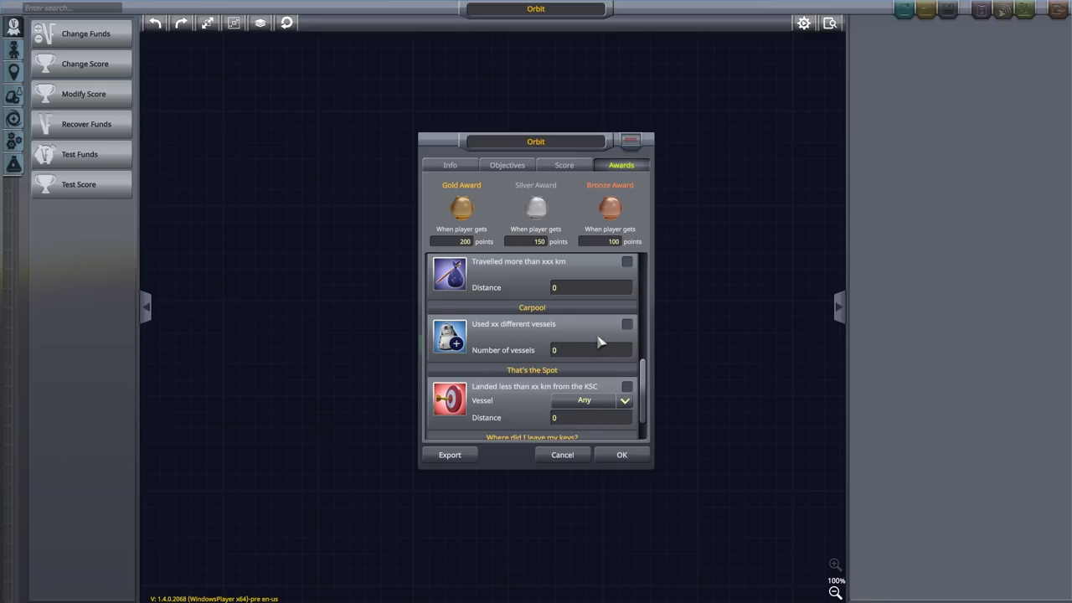
drag(642, 386, 647, 407)
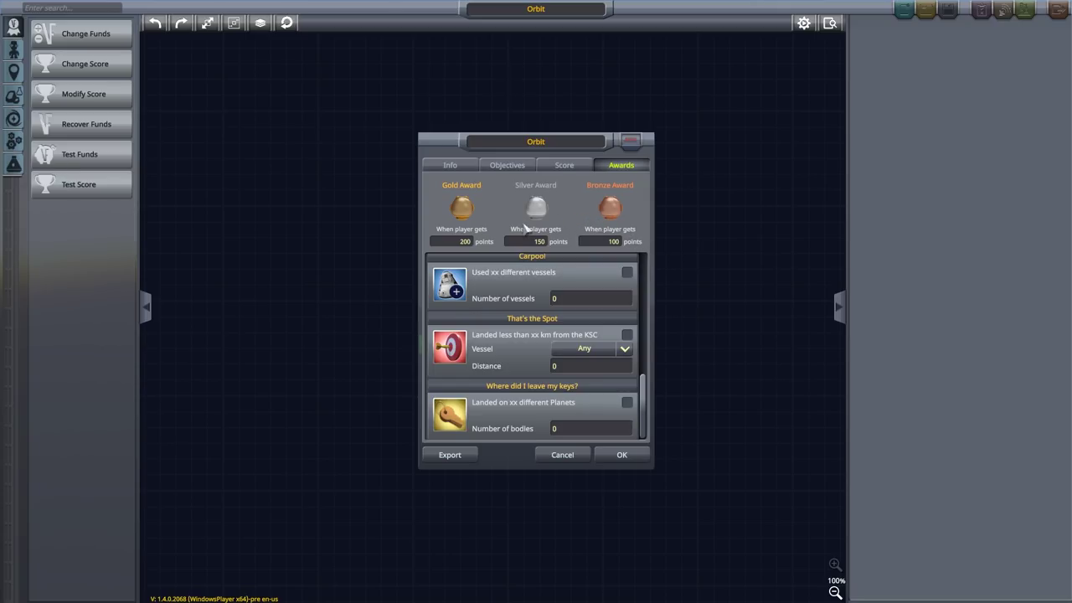
Check the mission export option without exporting, and accept the Orbit briefing settings
click(448, 456)
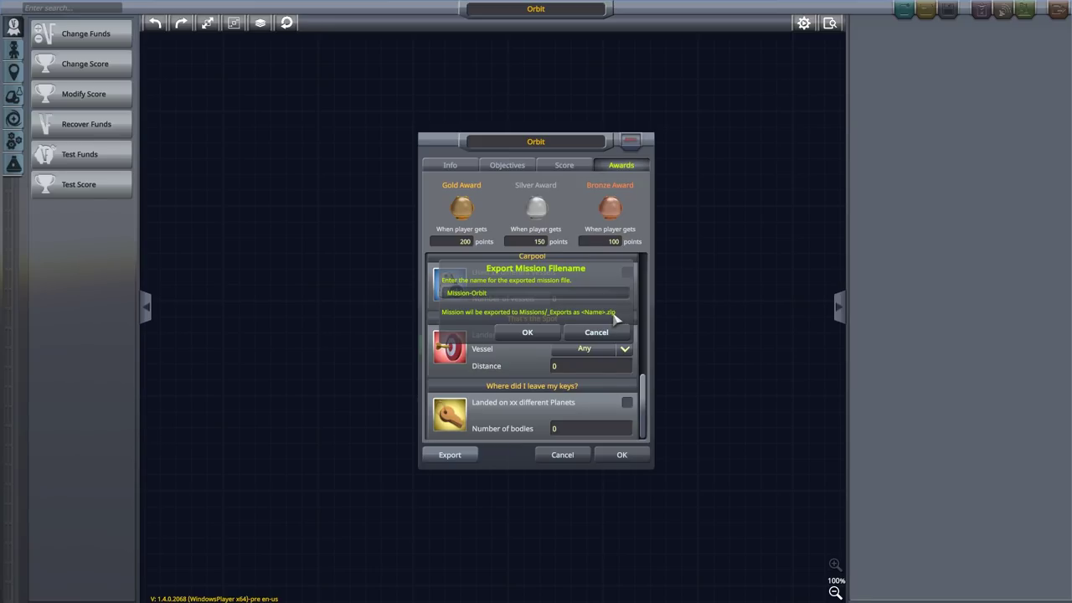
click(604, 335)
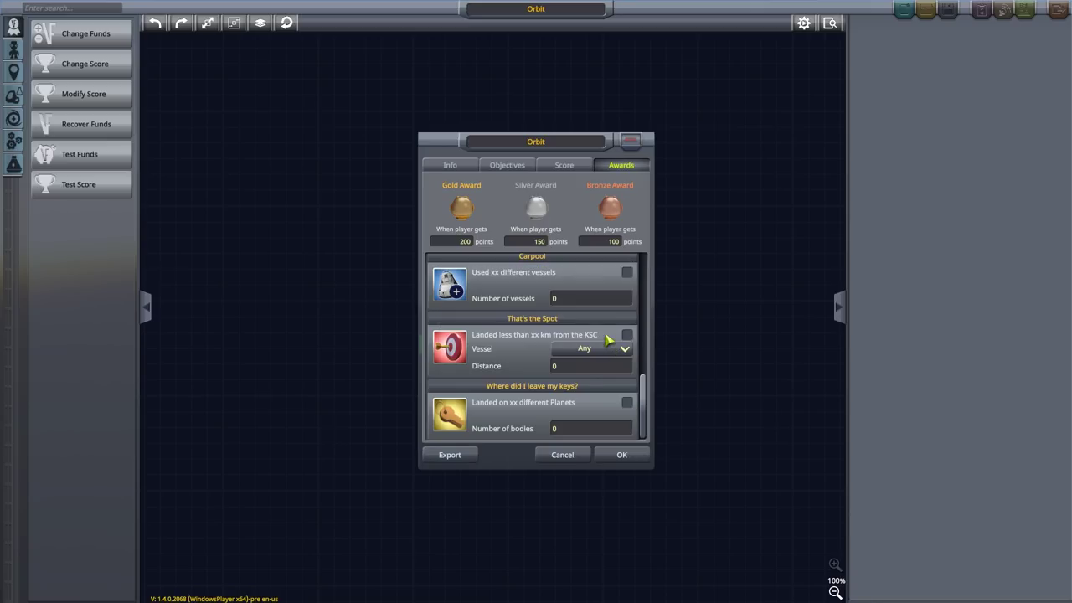
click(624, 455)
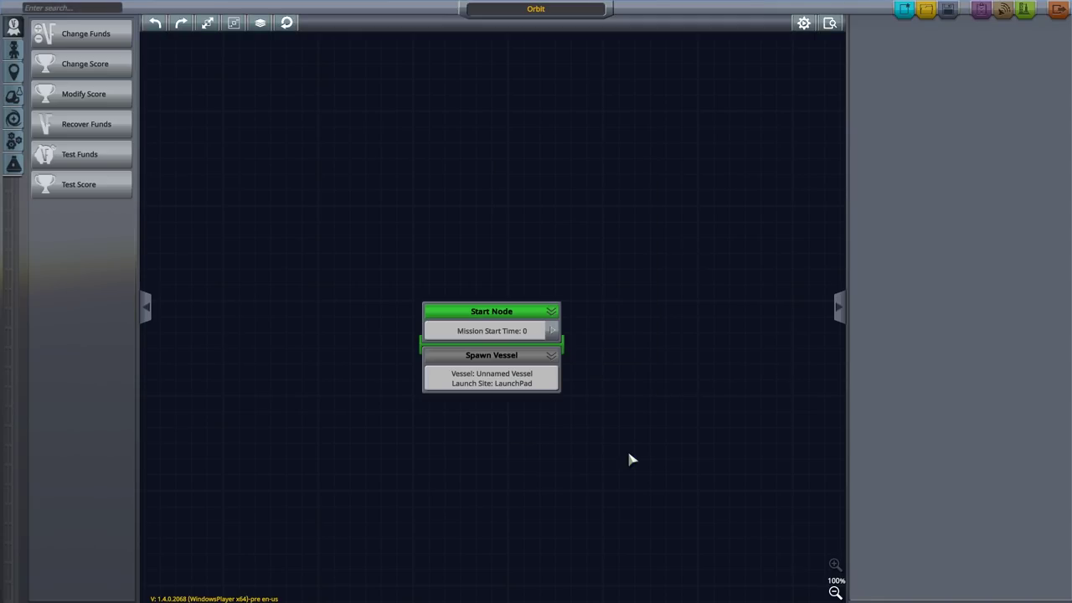
Visit the Tracking Station to examine the mission's planet, orbits and tracked Spawn Vessel entry, and return to the Mission Builder
click(1004, 9)
click(569, 307)
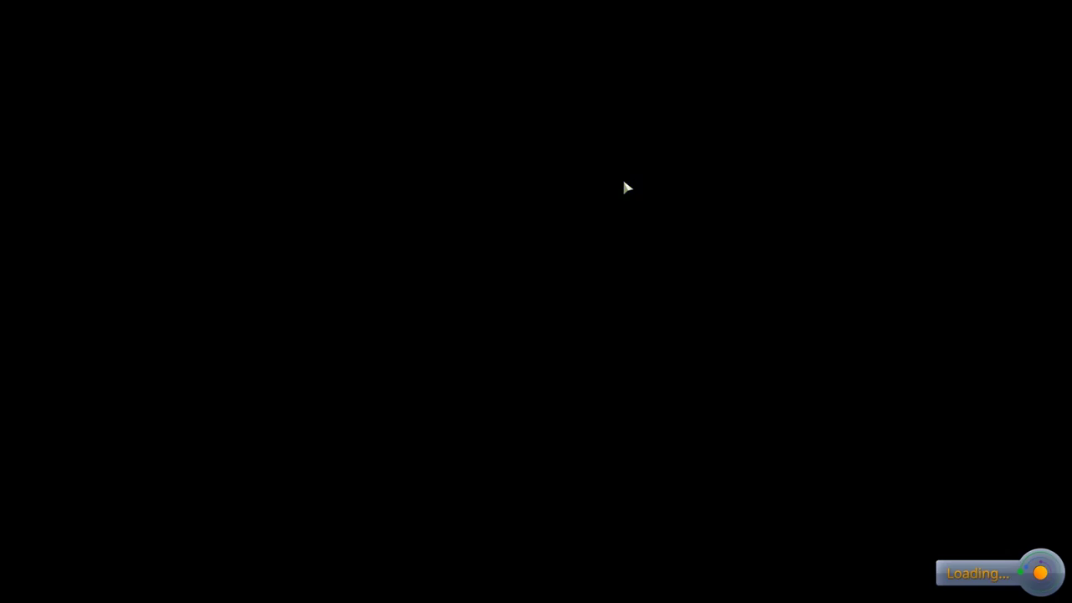
drag(650, 249, 866, 313)
scroll(866, 313, down, 3)
scroll(796, 355, down, 5)
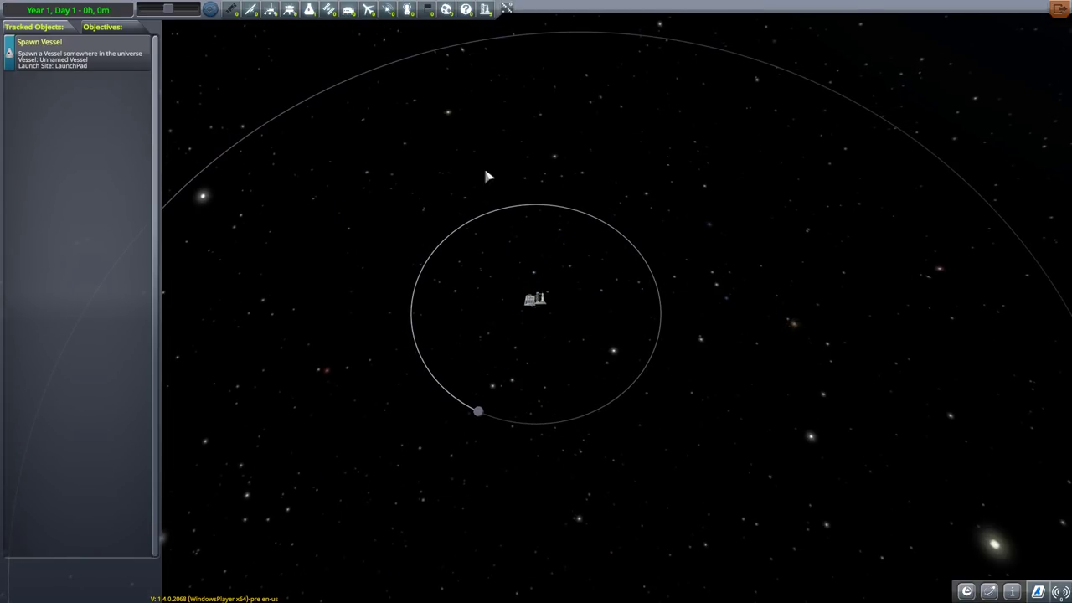
scroll(500, 356, up, 5)
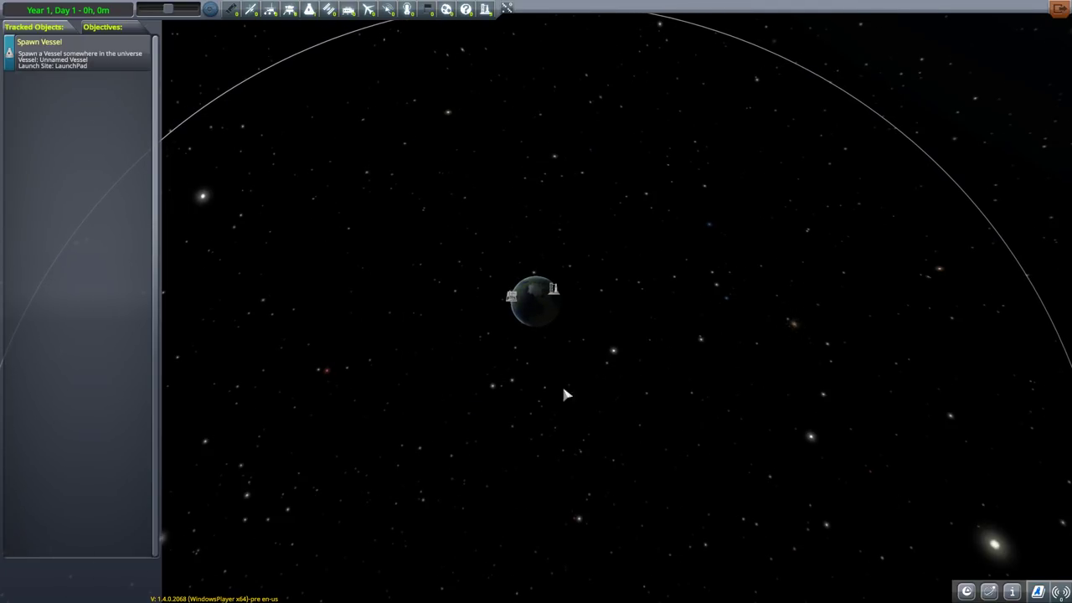
scroll(689, 326, down, 5)
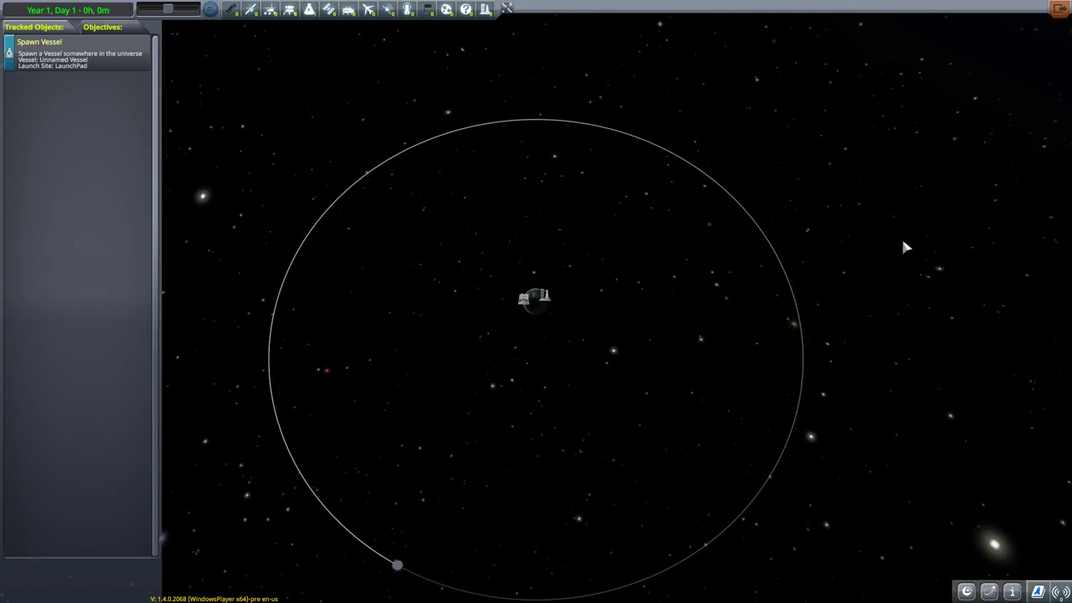
scroll(904, 219, down, 3)
scroll(851, 334, up, 3)
scroll(857, 334, up, 3)
scroll(857, 333, down, 6)
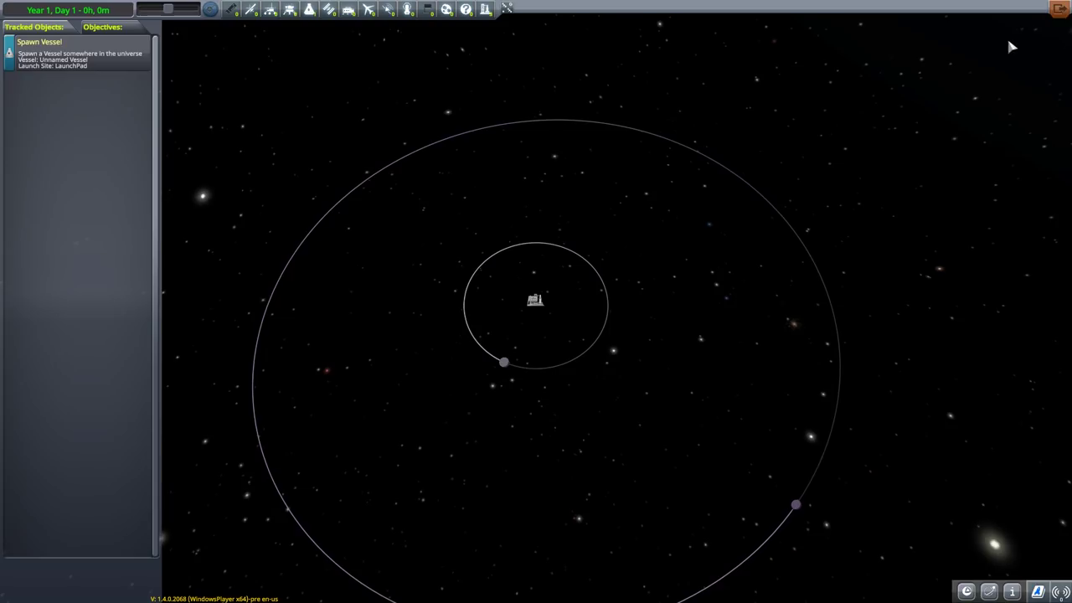
click(1058, 8)
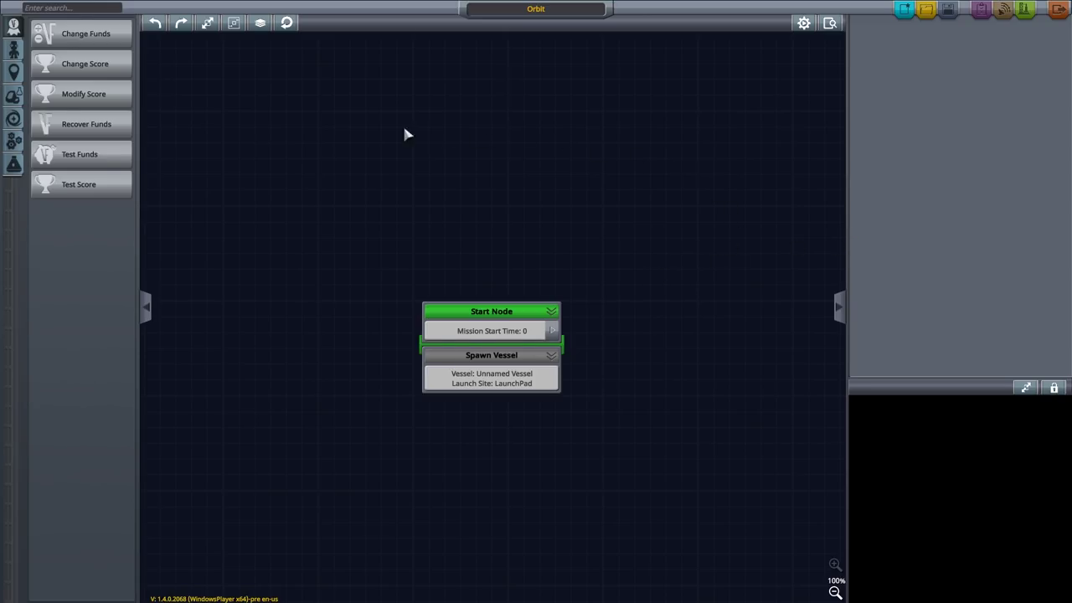
Open the Start Node's settings and options, try orange and purple as its node color, and set it back to green
click(490, 312)
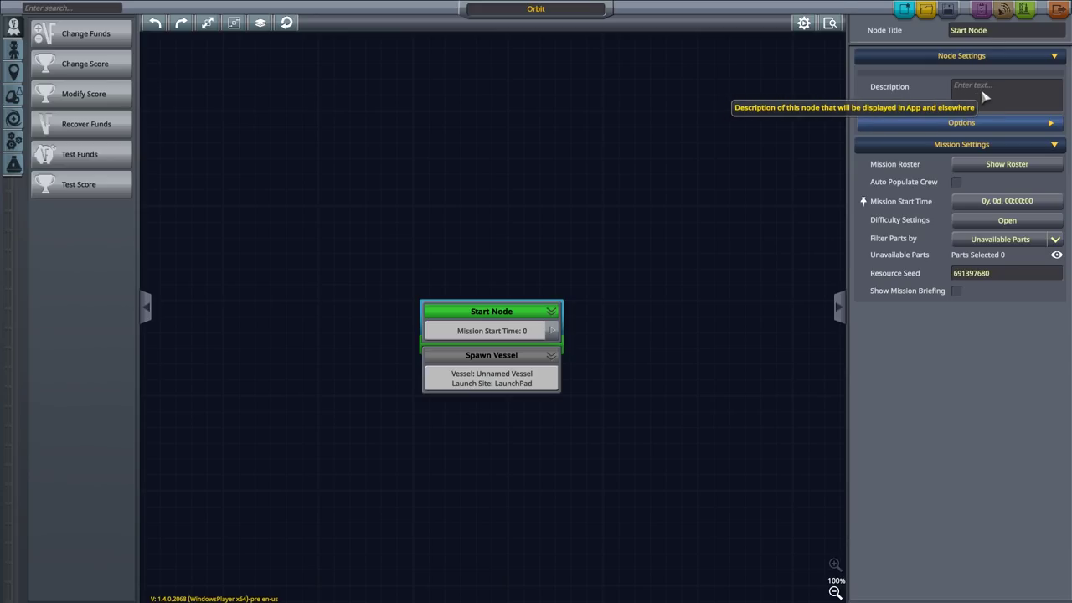
click(1050, 124)
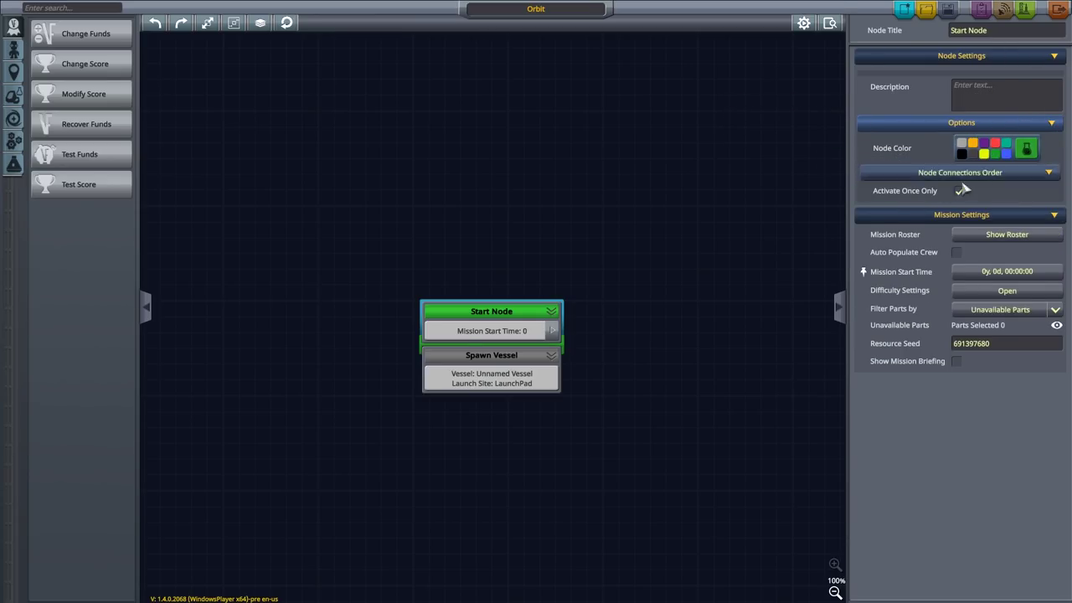
click(973, 144)
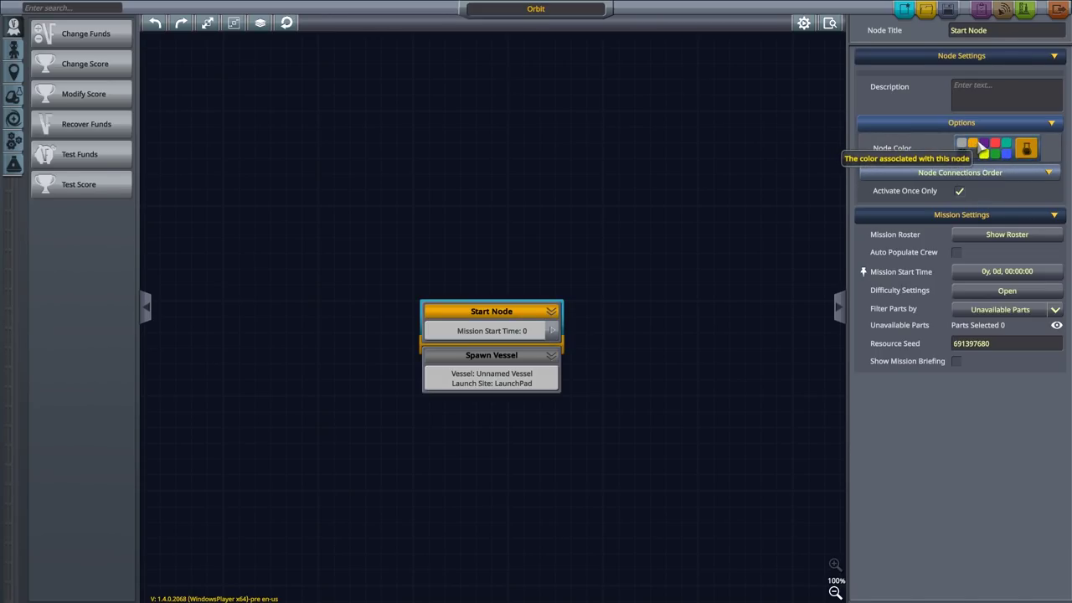
click(983, 144)
click(992, 154)
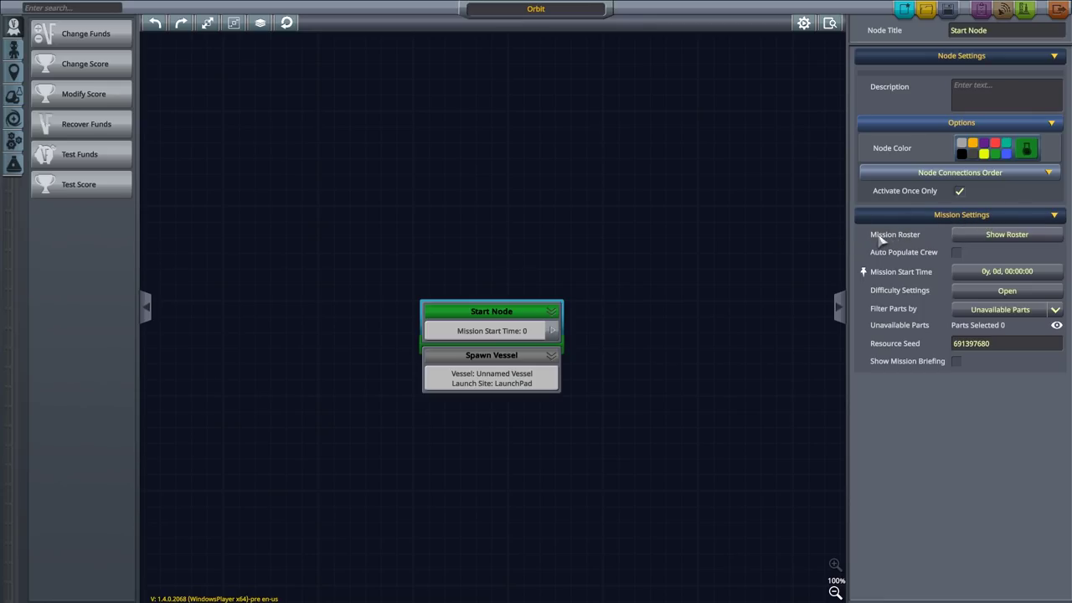
Open the mission roster and look through the available crew and the list of applicants
click(992, 236)
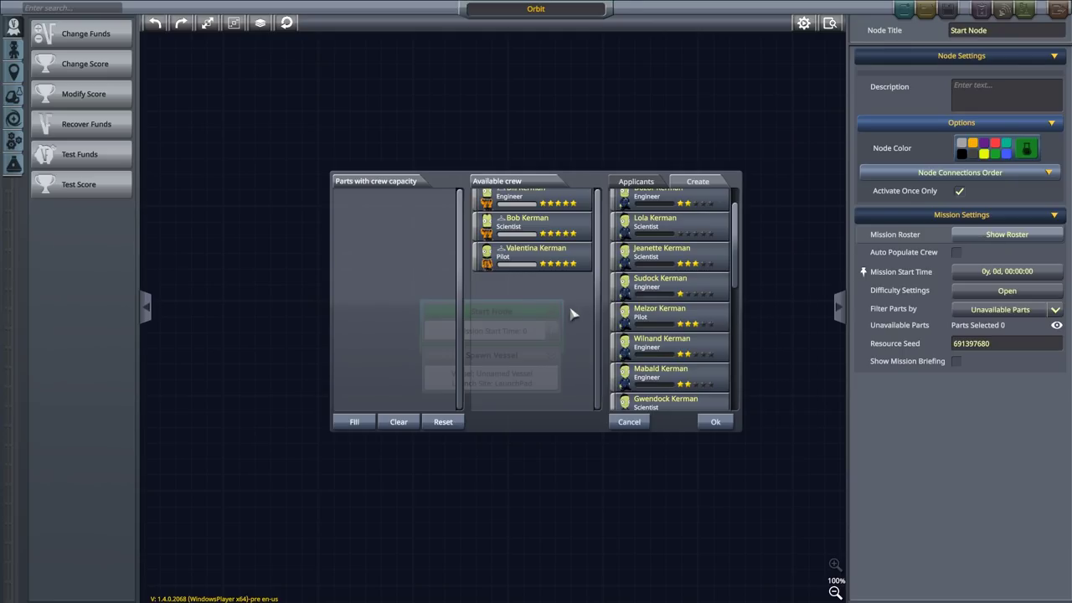
scroll(548, 316, up, 2)
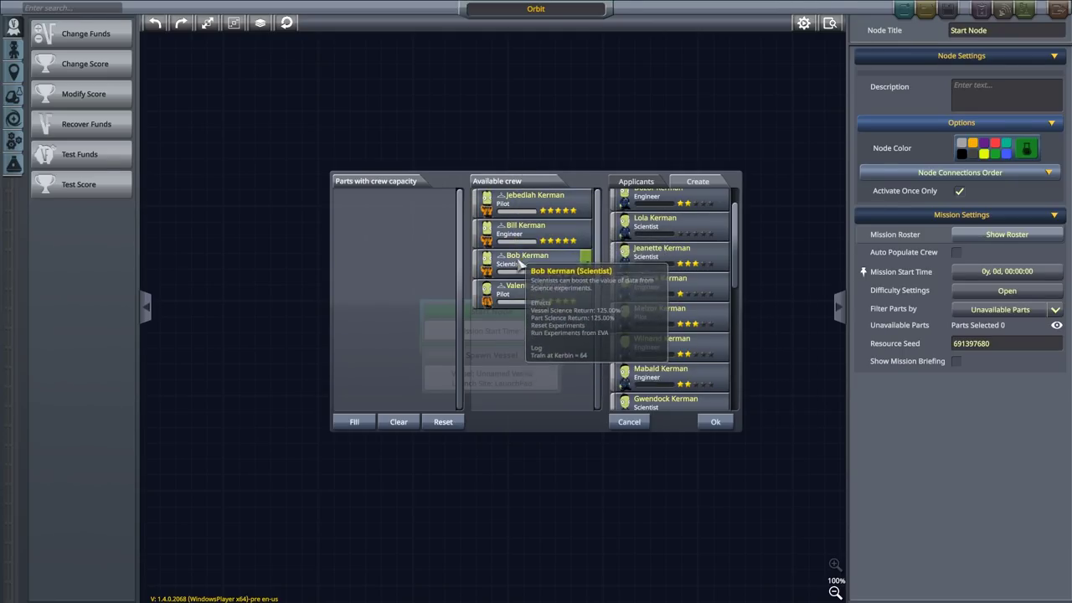
mouse_move(529, 211)
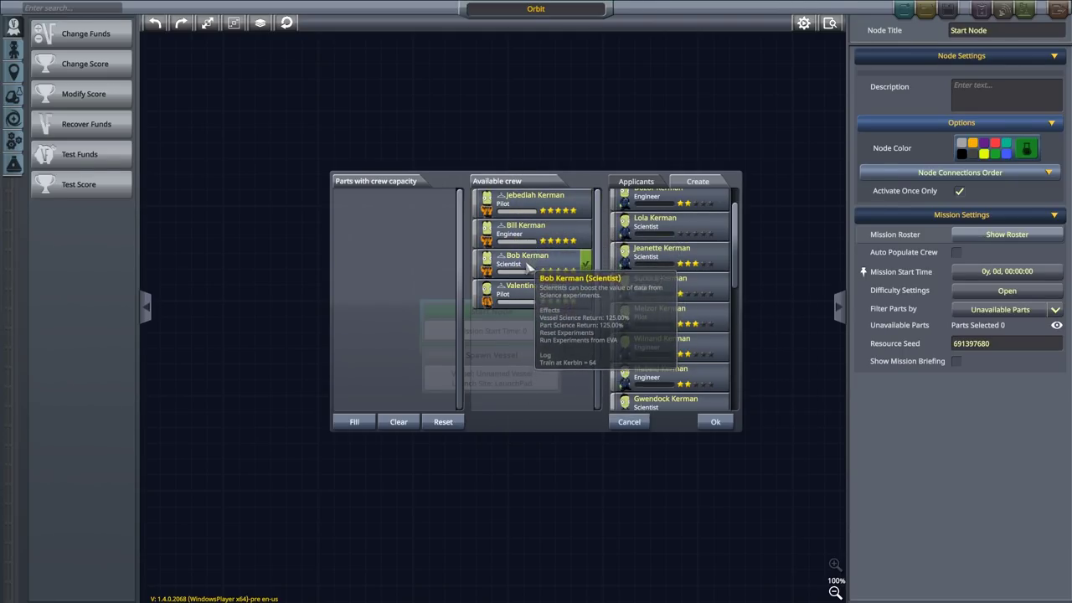
mouse_move(527, 301)
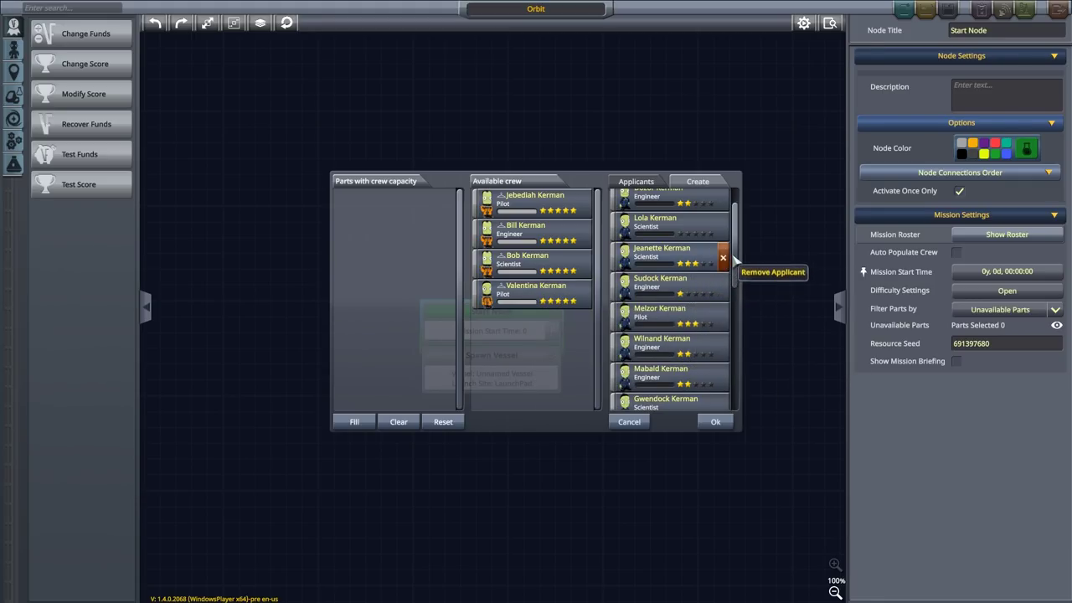
scroll(733, 216, up, 1)
drag(734, 219, 733, 377)
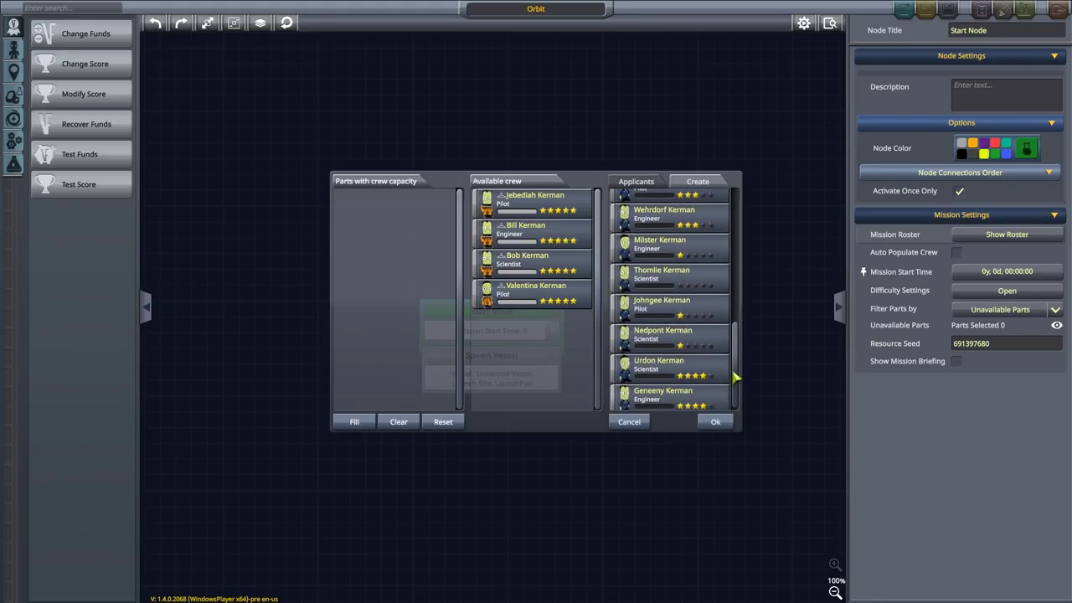
Create a male veteran pilot named Winter with four experience stars, about one-third courage and maximum stupidity, and accept the roster
click(700, 182)
click(681, 208)
text(Winter)
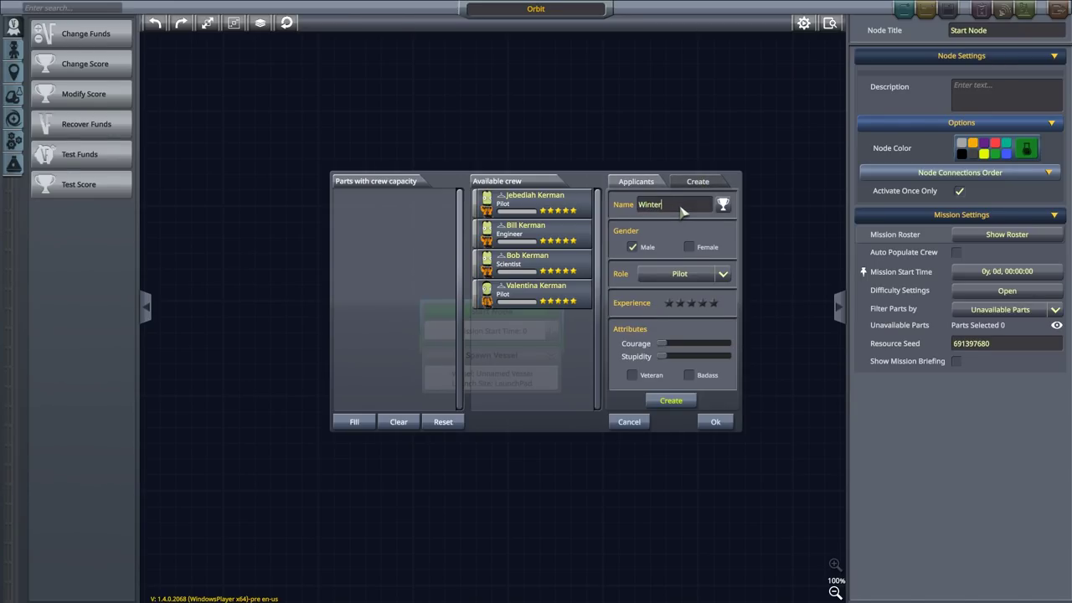
click(701, 302)
drag(665, 348, 729, 358)
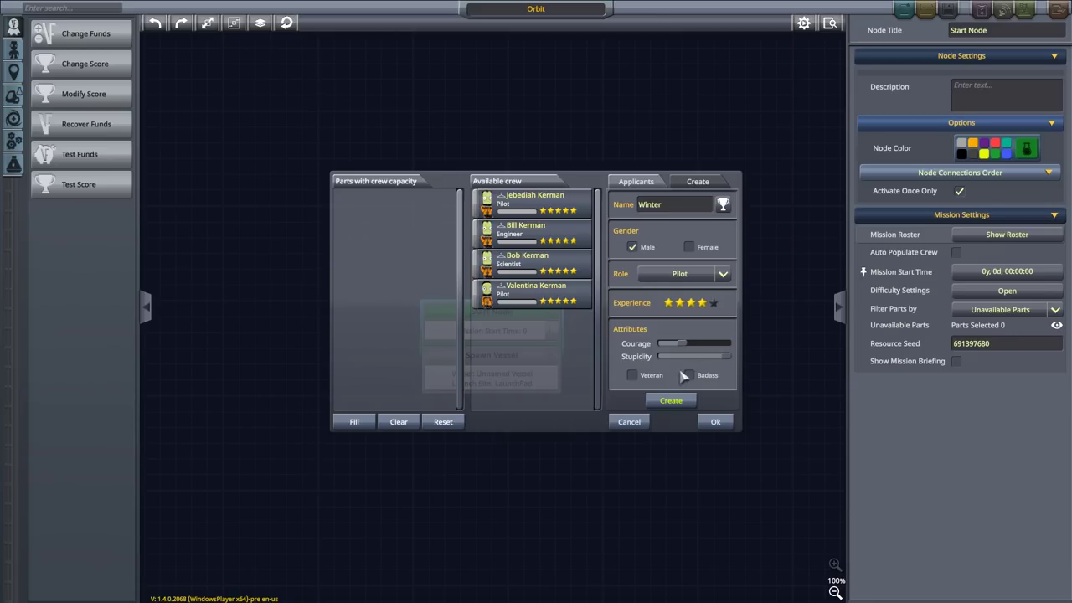
click(632, 376)
click(671, 401)
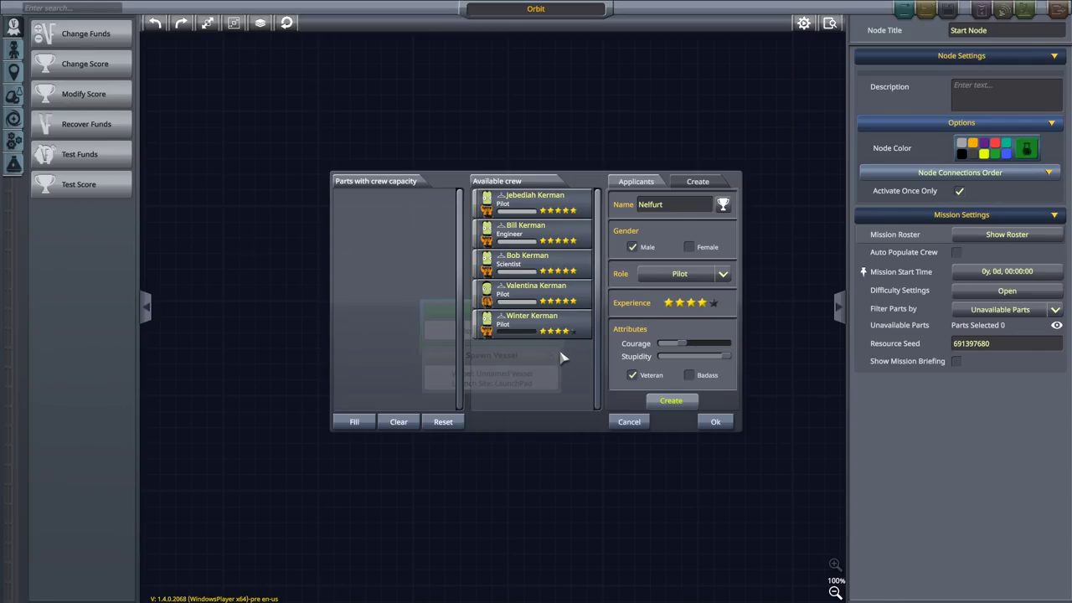
click(725, 424)
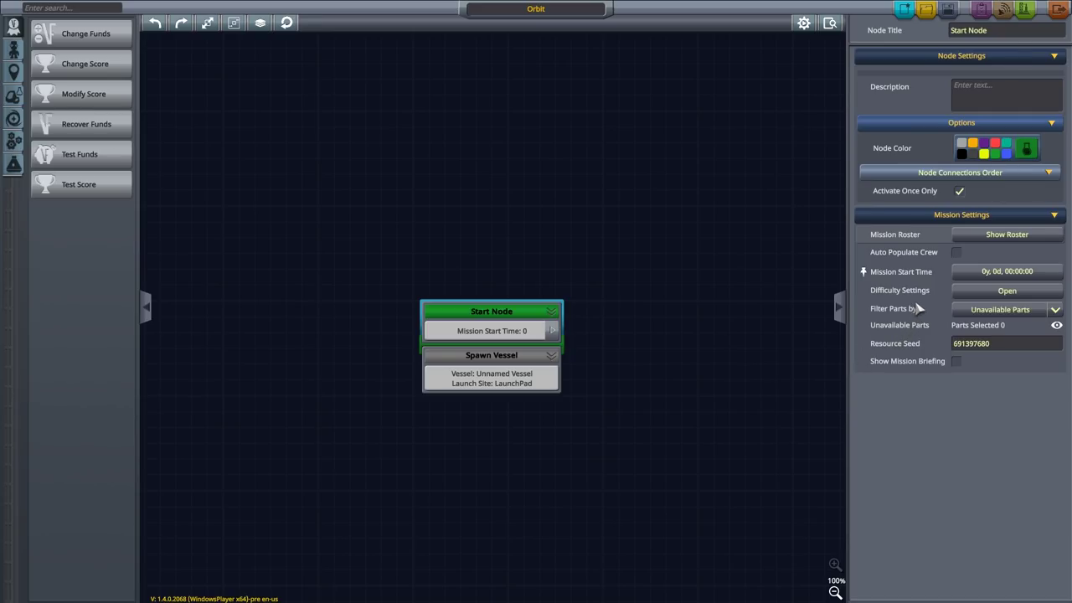
Open the mission's difficulty settings and examine the Basic, Advanced and Mission option groups
click(983, 295)
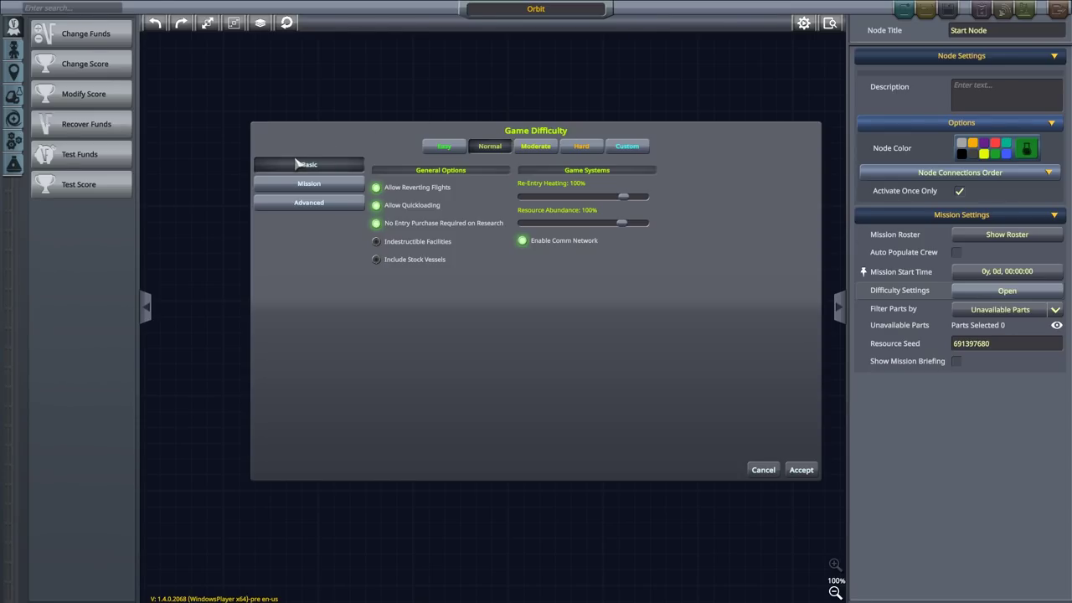
click(343, 205)
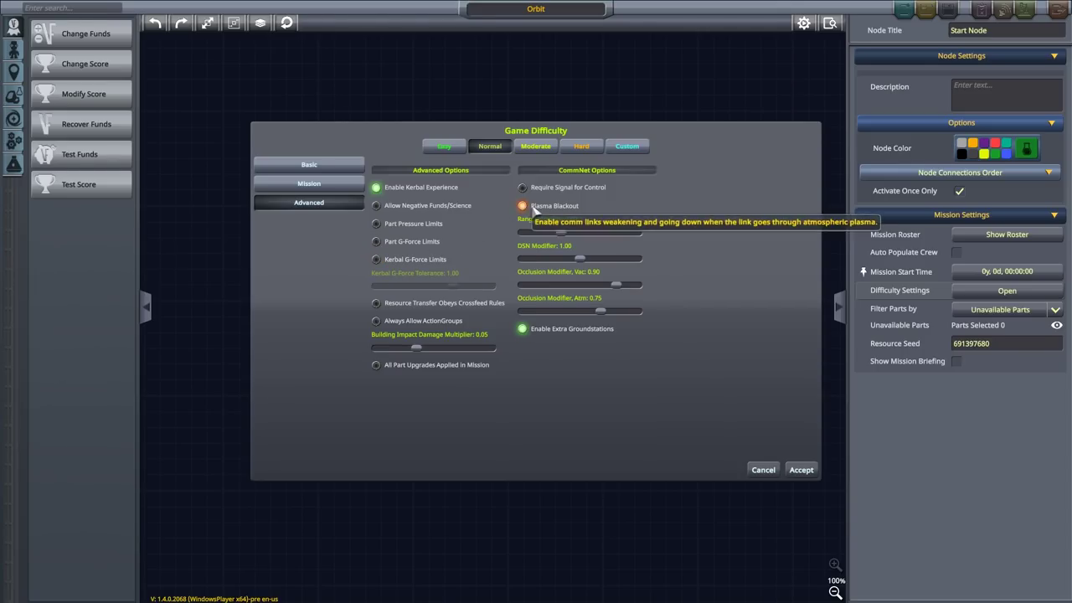
click(335, 191)
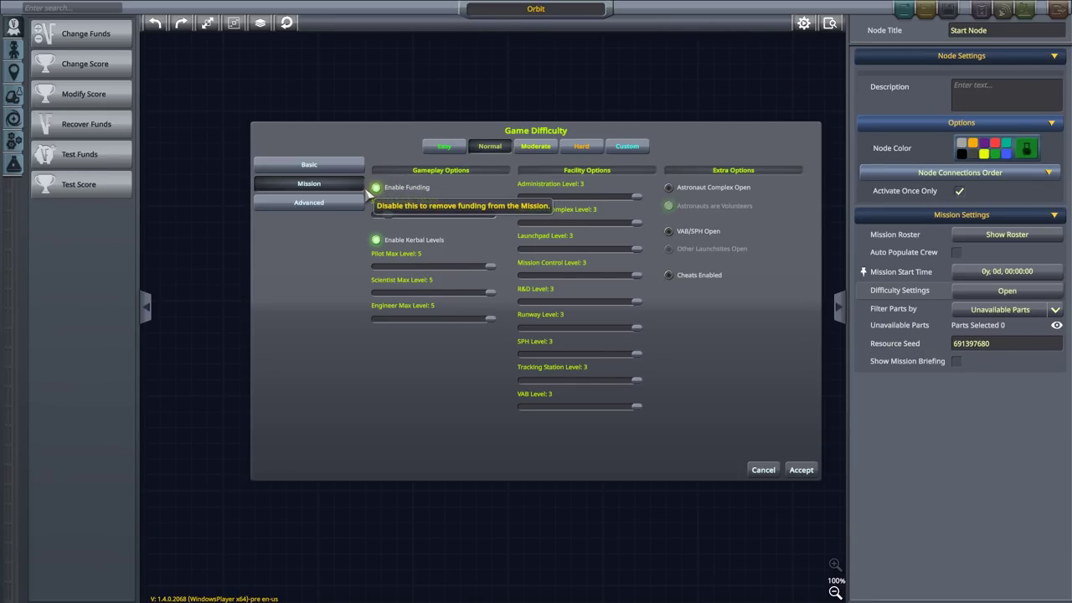
Try turning off funding in the Mission difficulty options, and restore the Normal preset
click(376, 188)
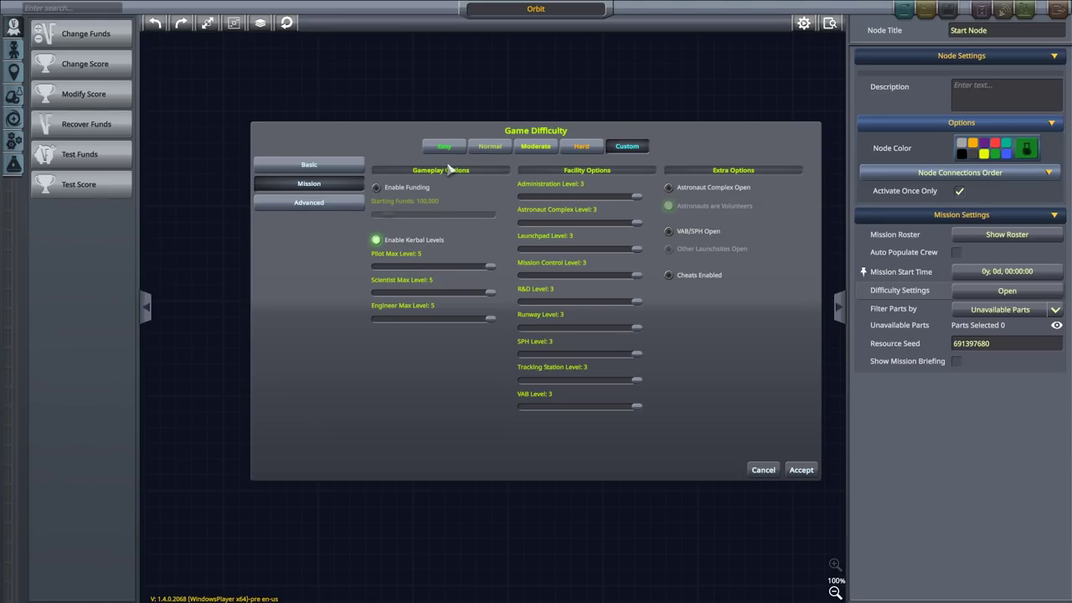
click(484, 147)
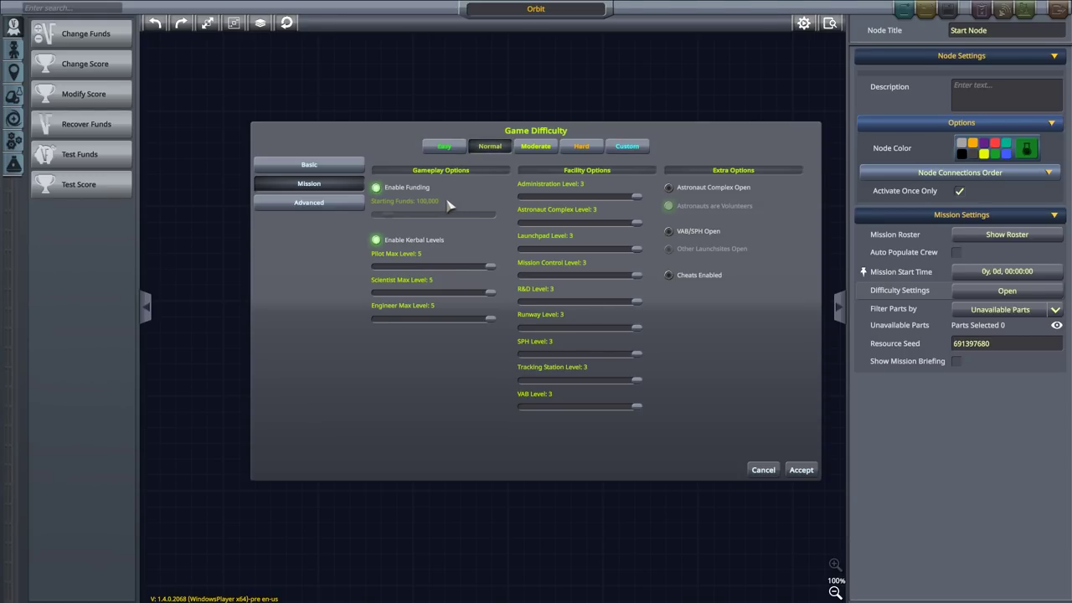
click(377, 189)
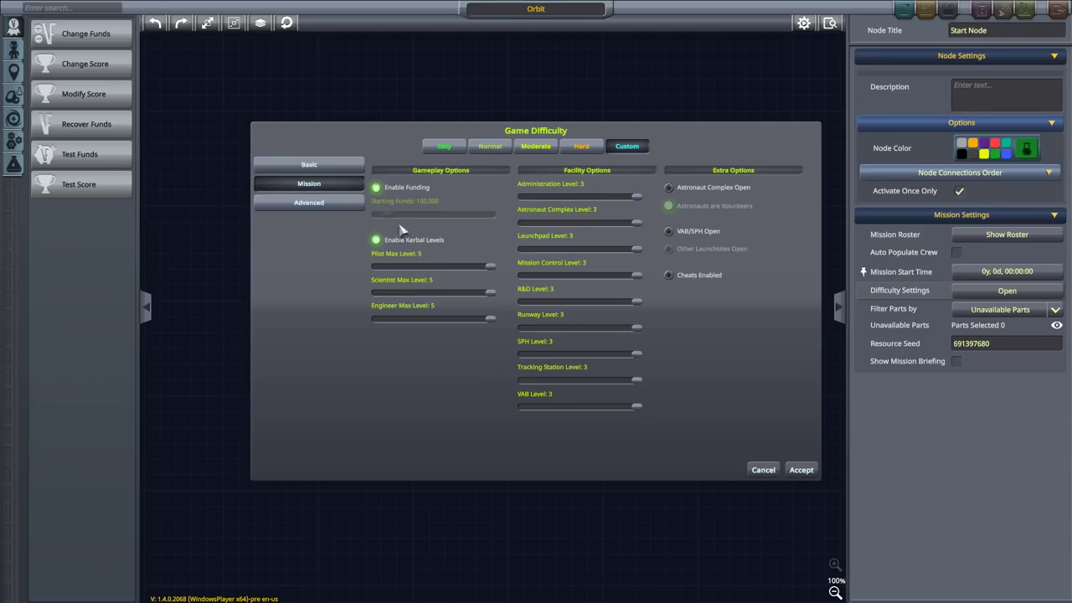
click(491, 145)
Review the Basic and Mission difficulty options and accept the Normal difficulty settings
click(307, 165)
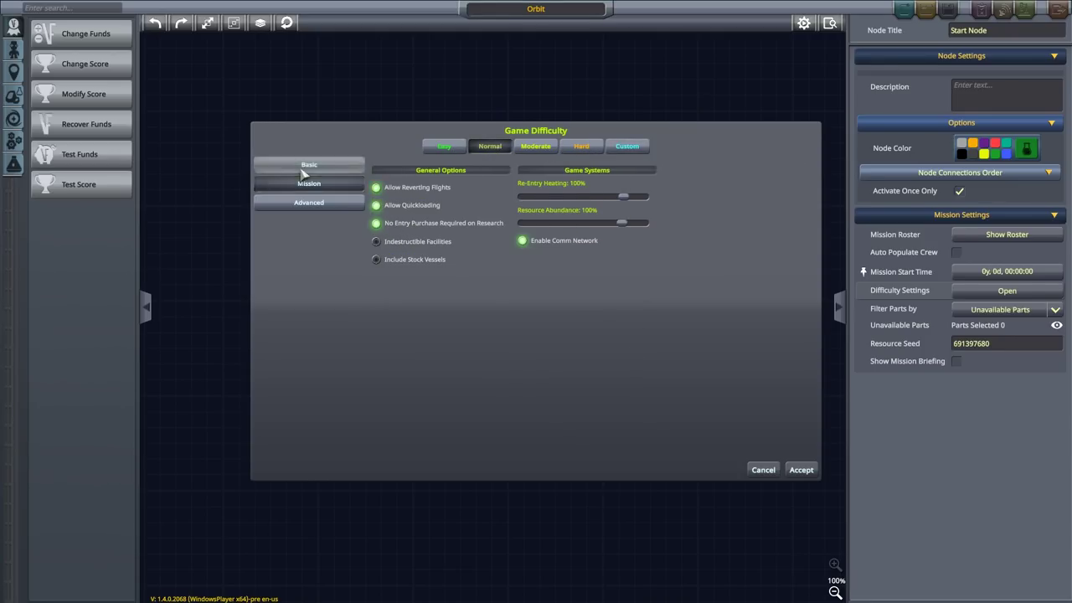
click(310, 183)
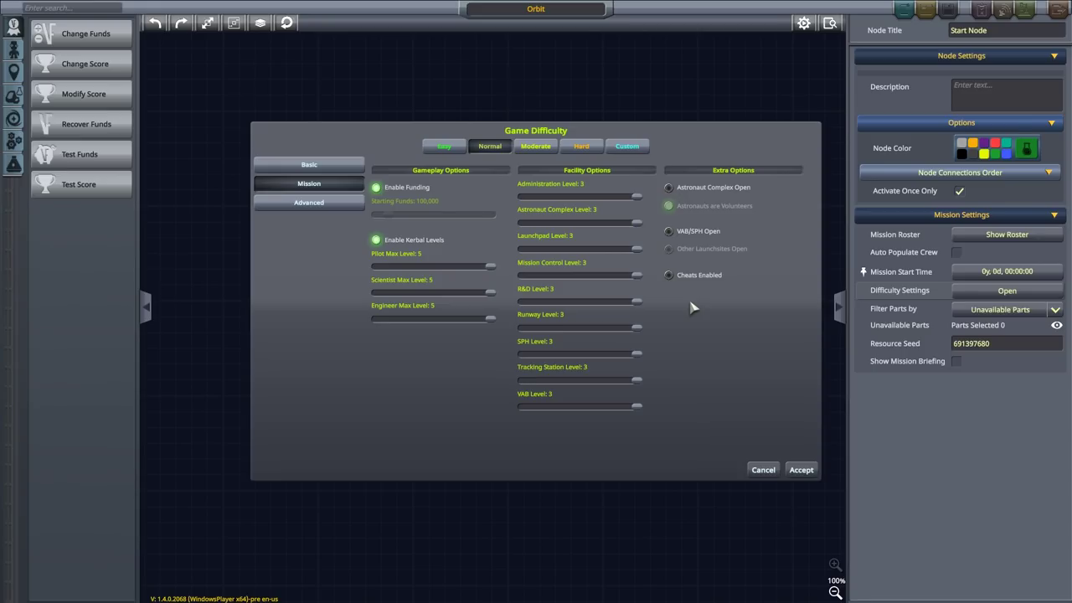
click(801, 470)
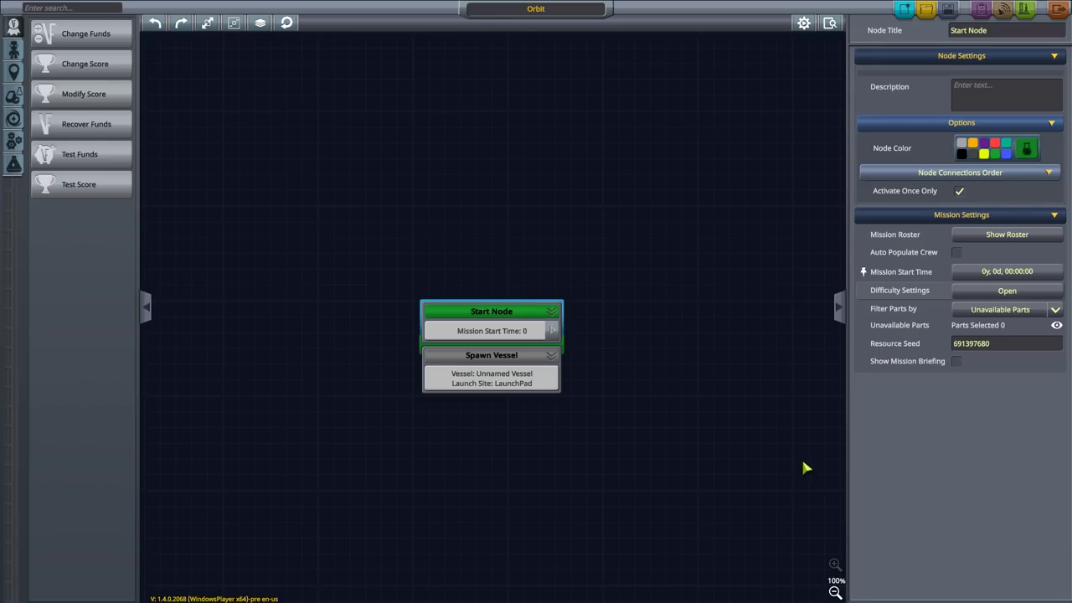
Try filtering the Start Node's parts by Available Parts, view the part list under both filters, and return the filter to Unavailable Parts
click(1019, 311)
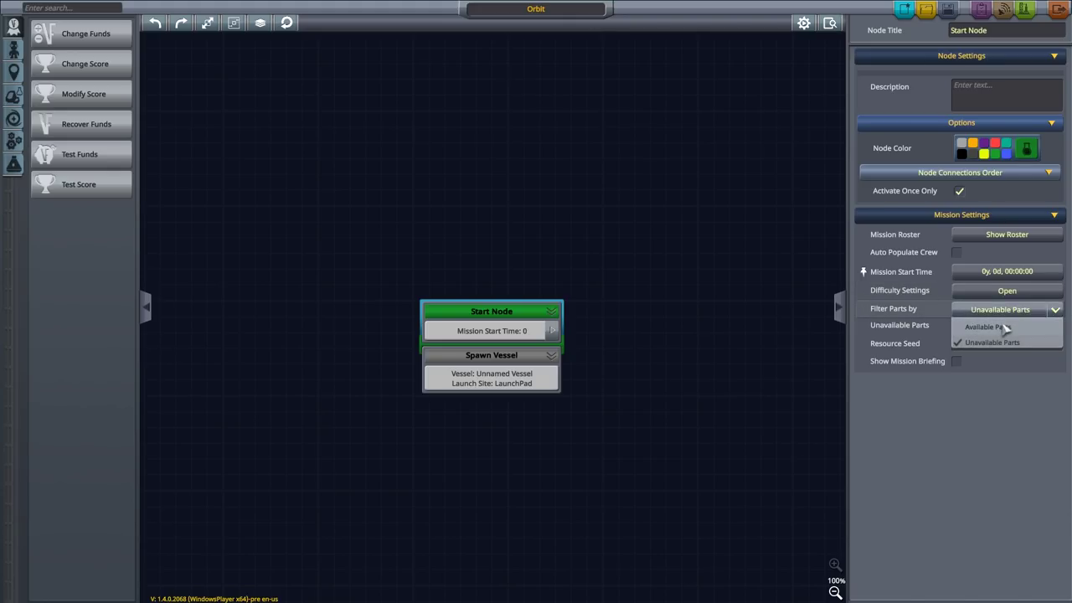
click(1002, 327)
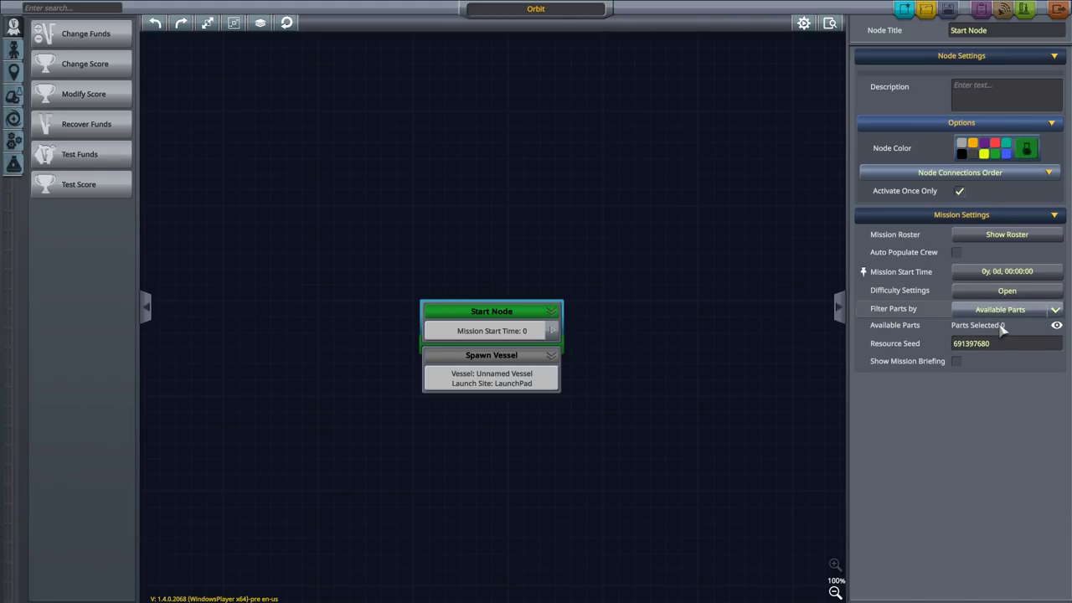
click(1057, 327)
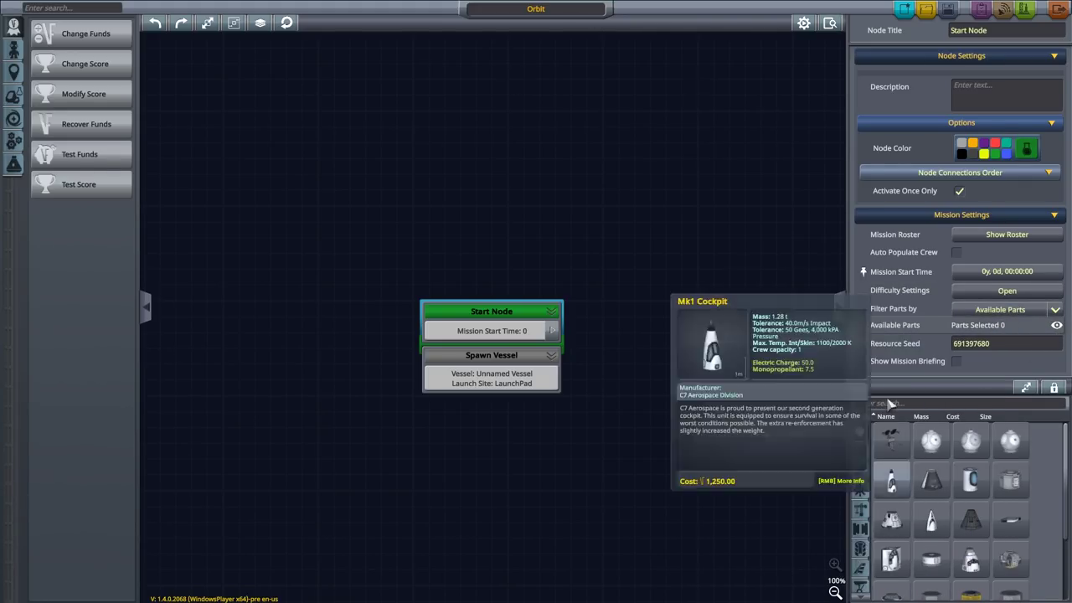
click(1055, 310)
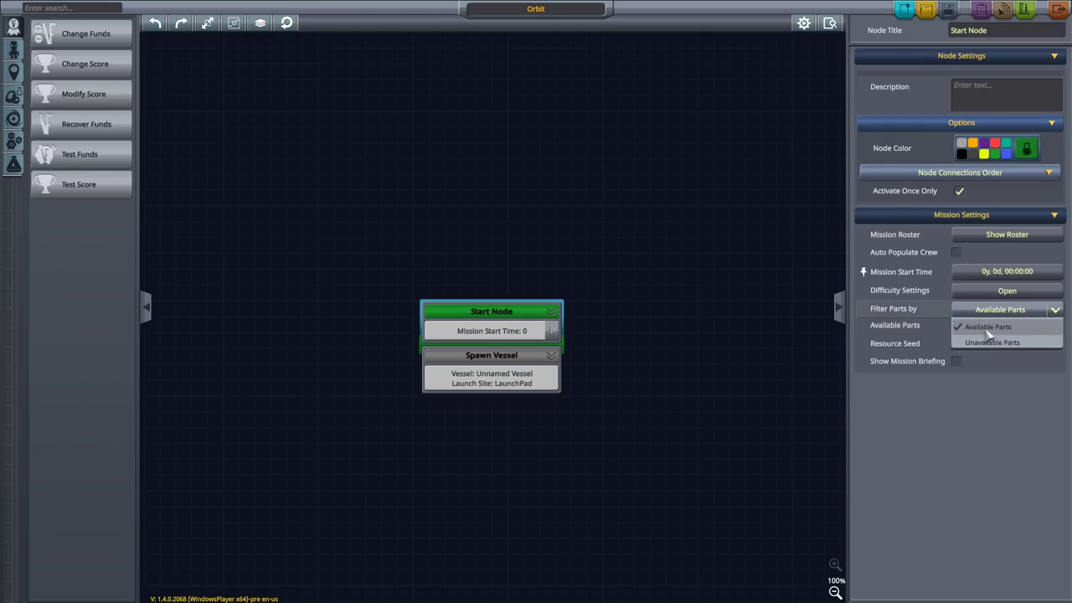
click(988, 342)
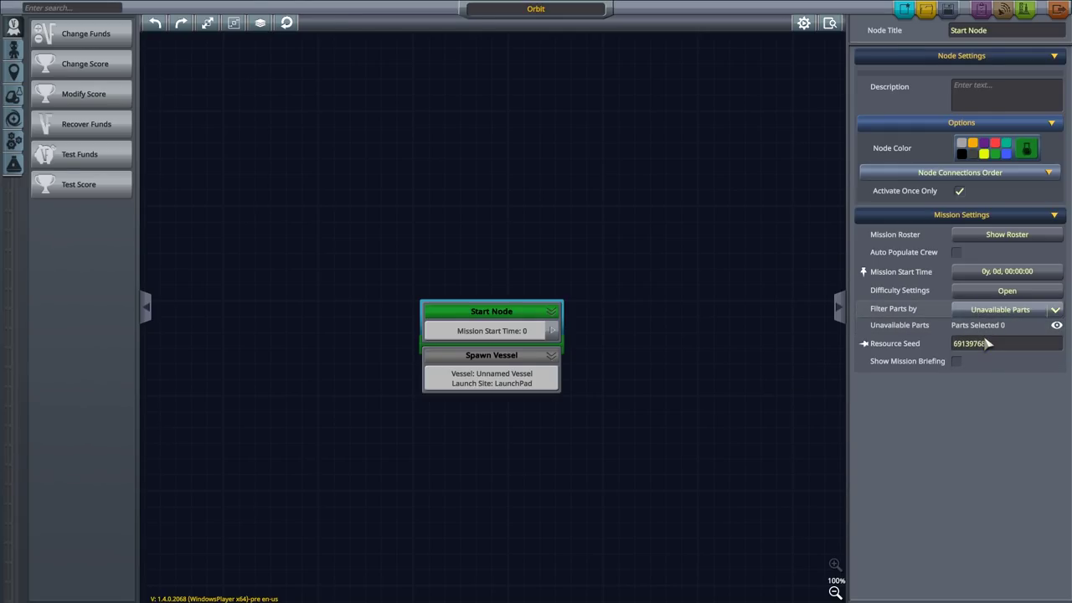
click(1058, 326)
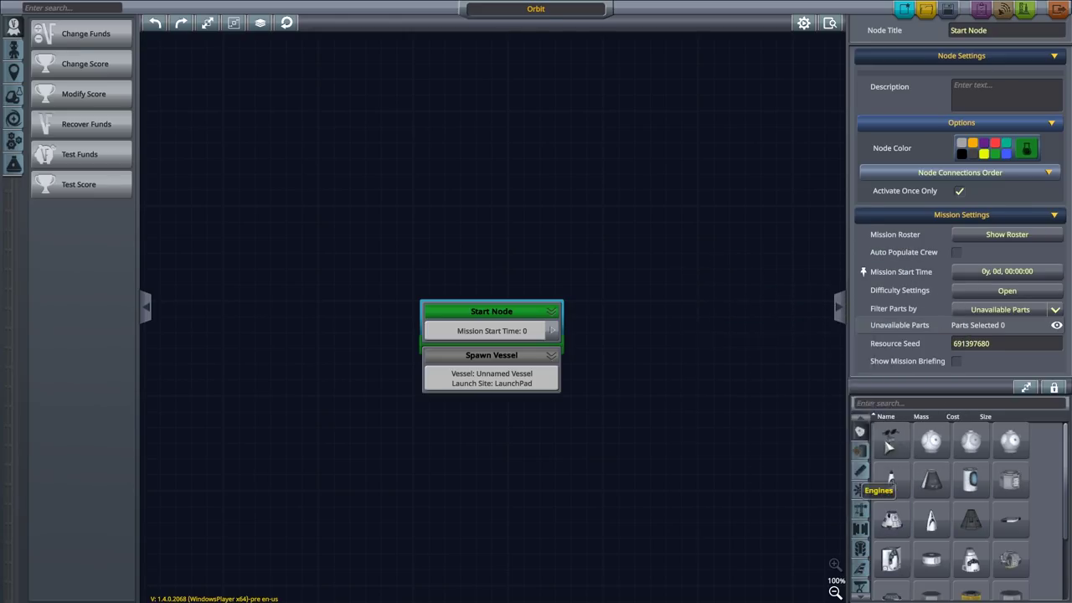
click(1055, 310)
click(976, 326)
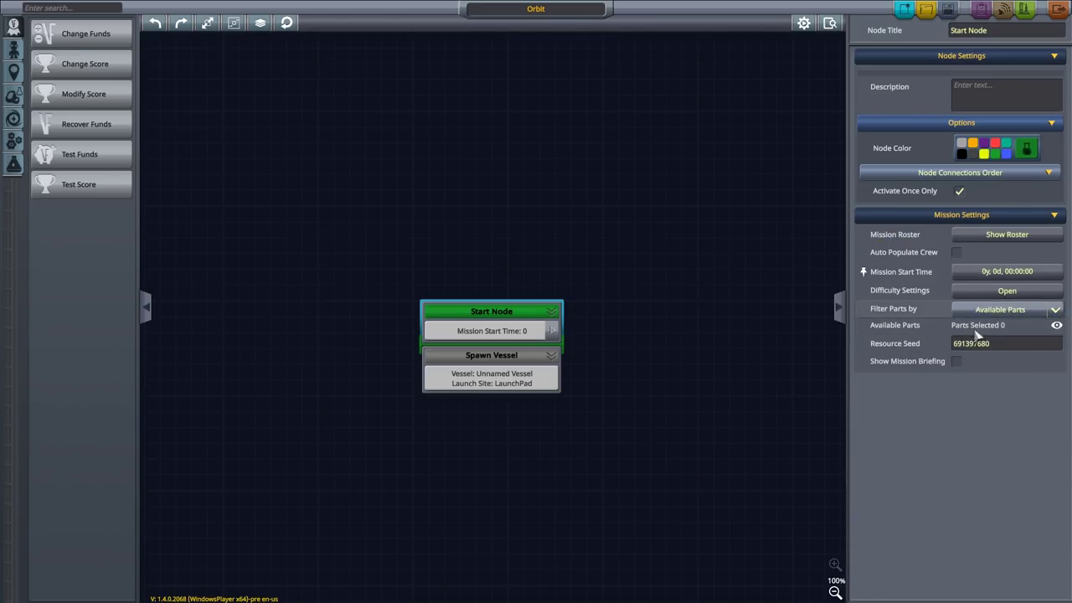
click(996, 309)
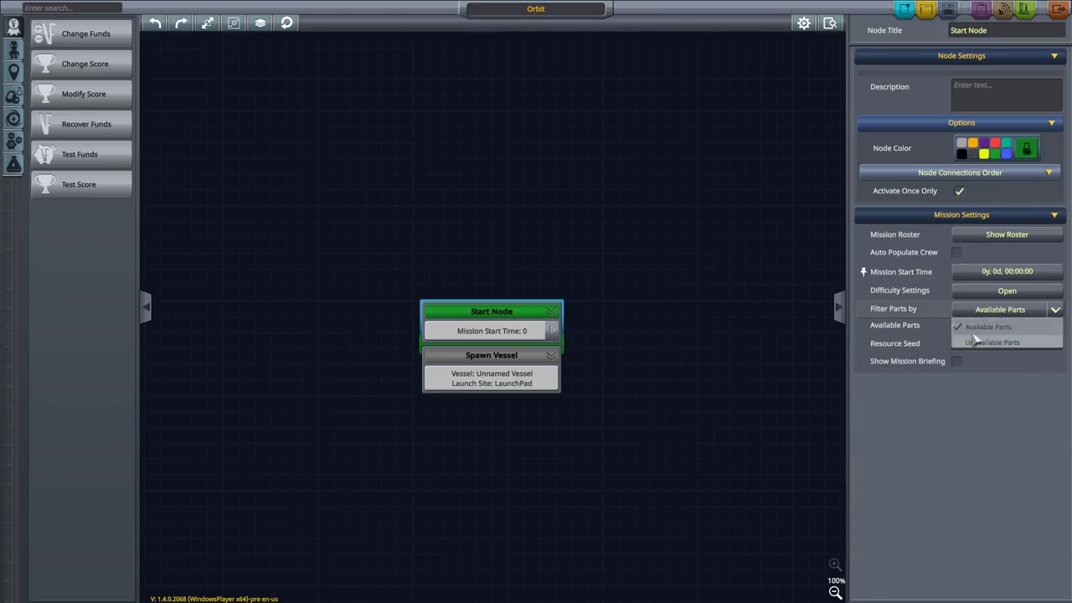
click(977, 343)
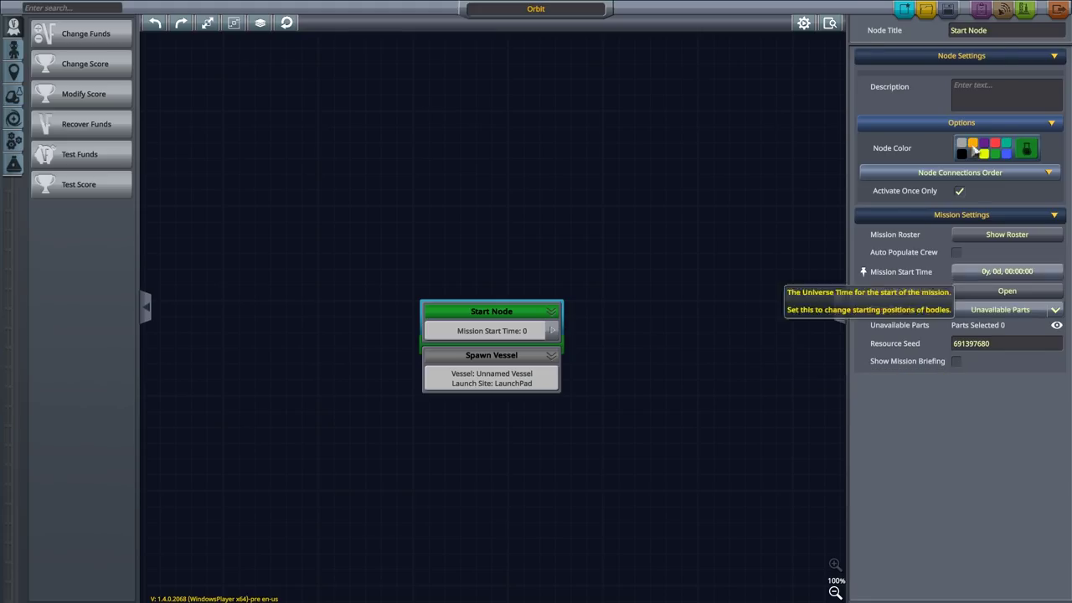
Enable the mission briefing at the mission's start and keep Gene Kerman as the instructor avatar
click(956, 363)
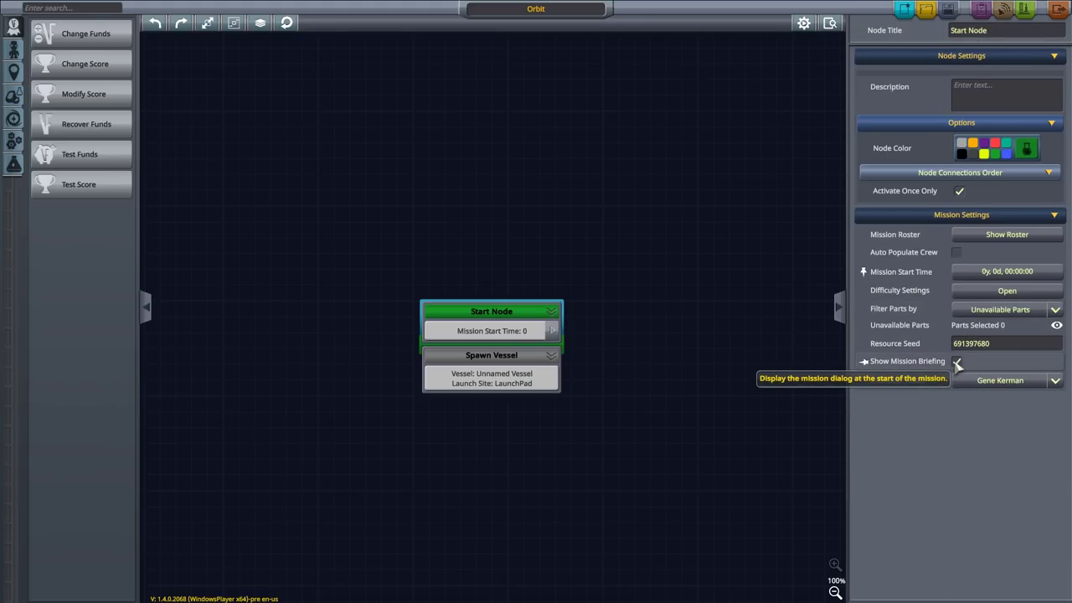
click(1008, 381)
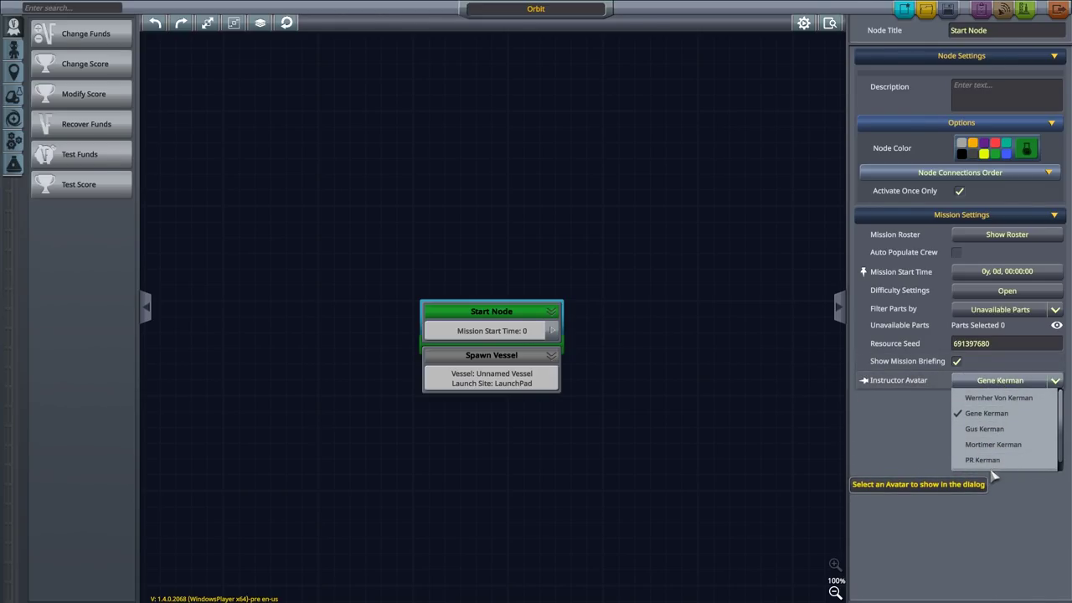
click(982, 418)
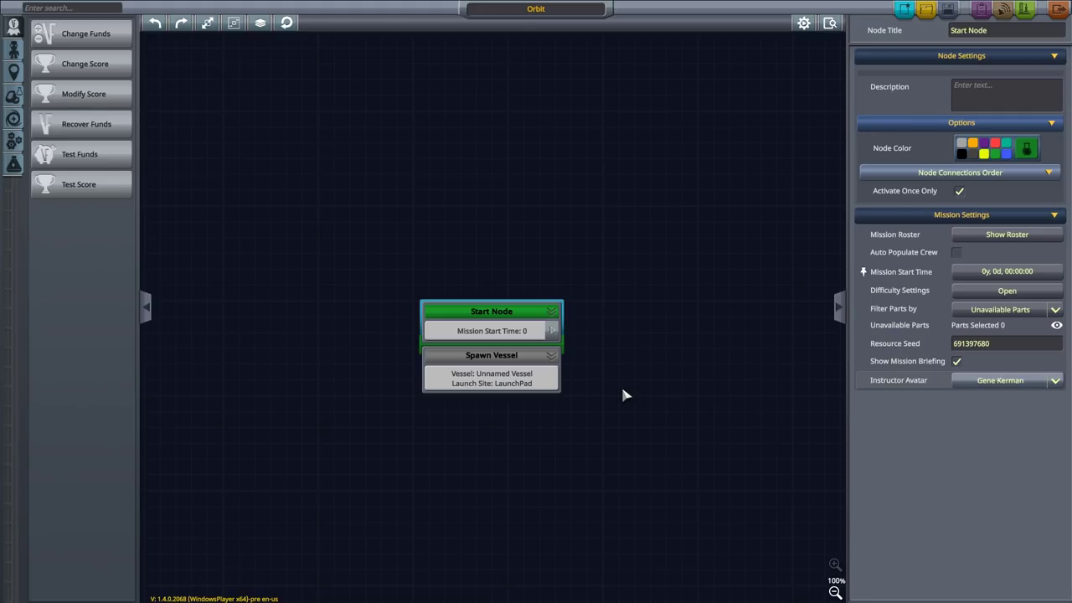
Open the Spawn Vessel node's settings, look at its Mission End options, and name the vessel Orbital Rakete
click(481, 361)
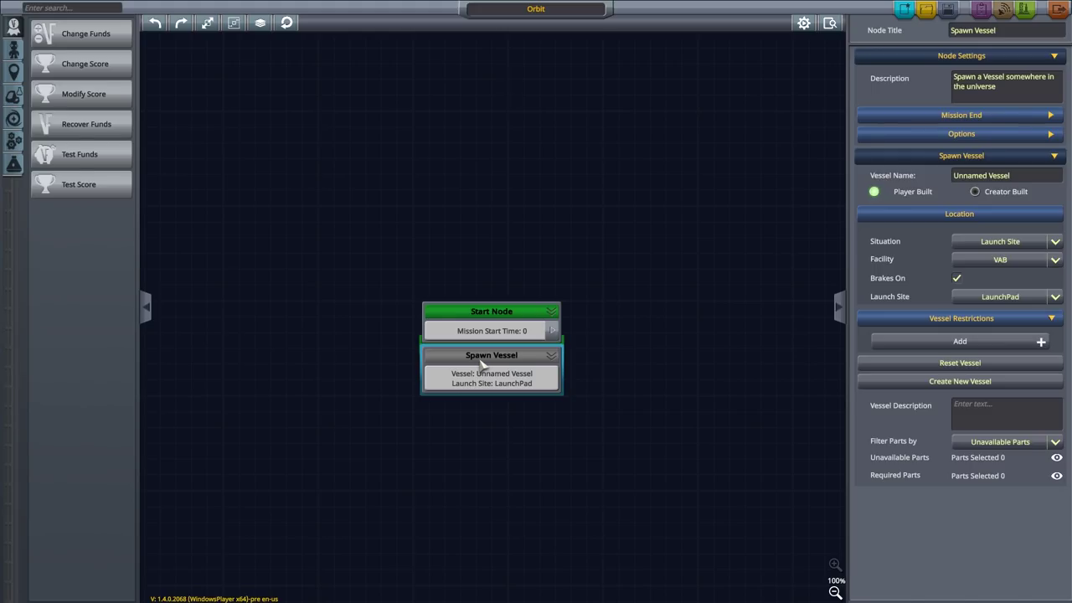
click(995, 119)
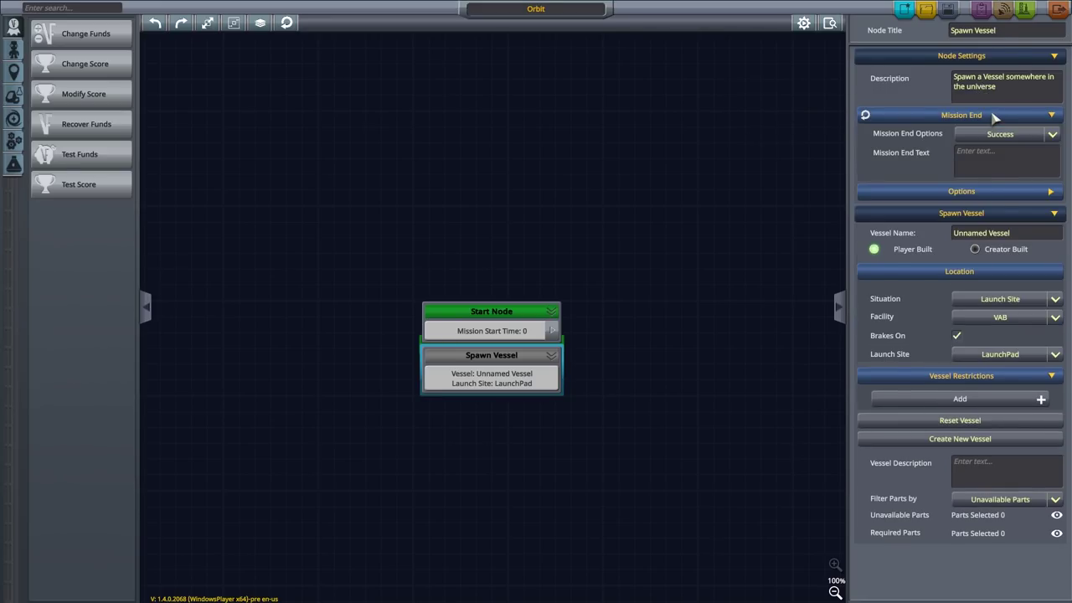
click(995, 119)
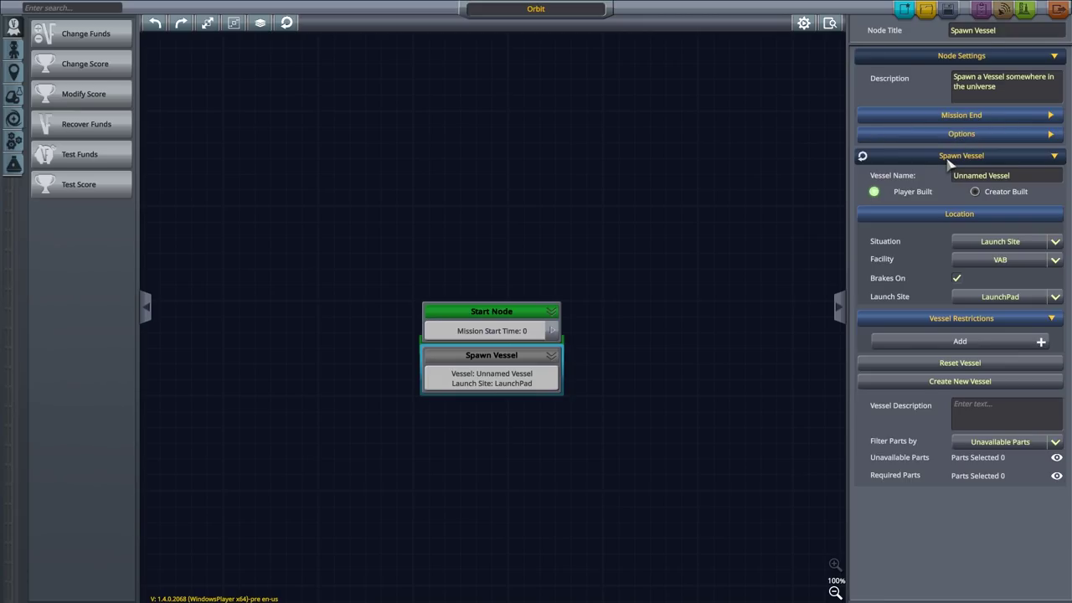
click(1033, 178)
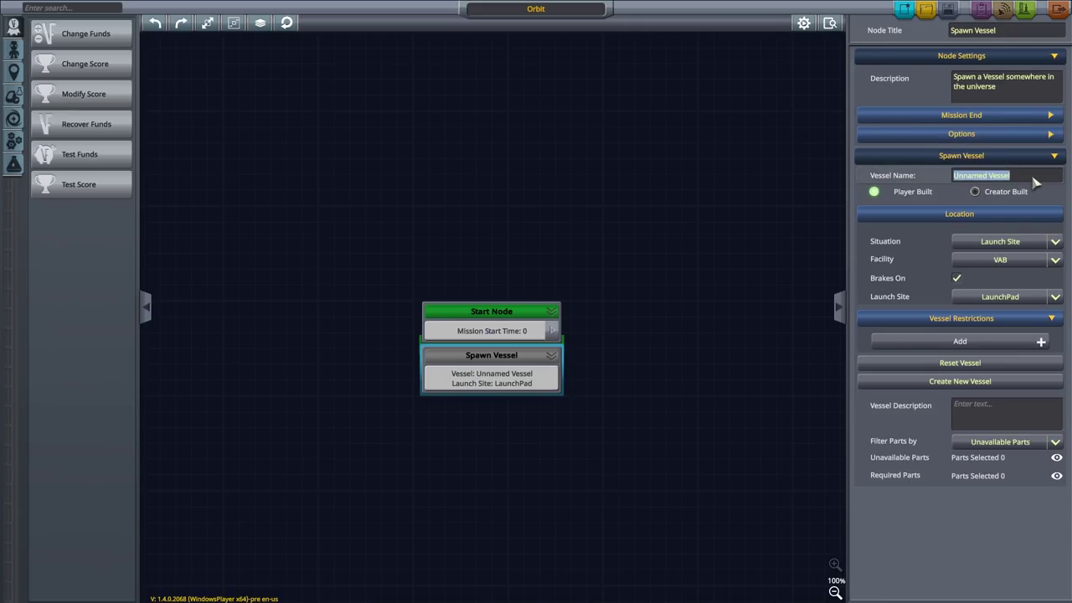
text(Orbital Rakete)
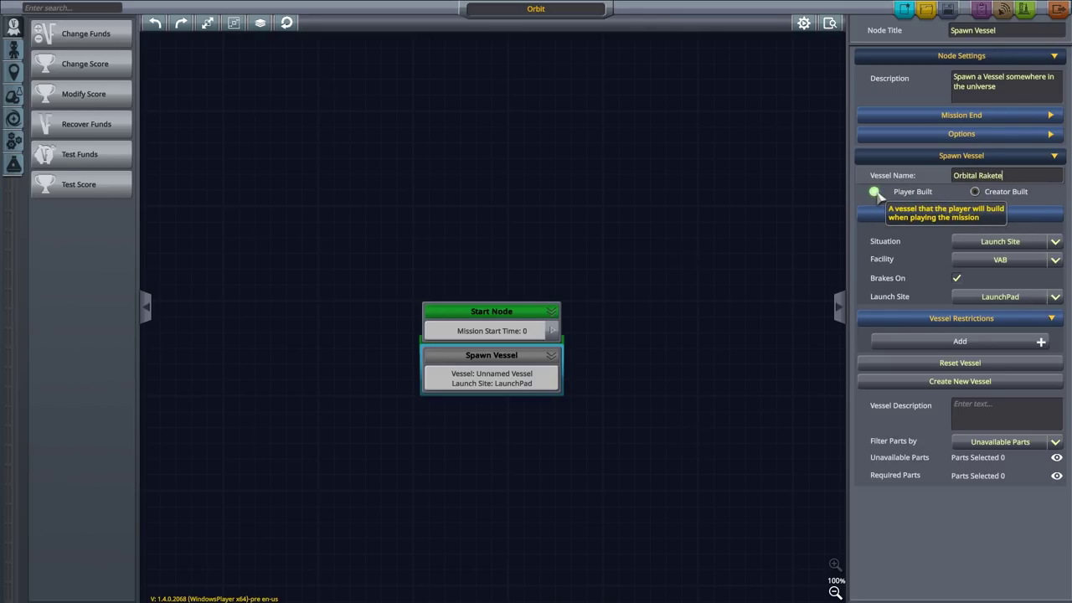
Try the Creator Built option for the vessel, return it to Player Built, and look through the available launch sites
click(974, 192)
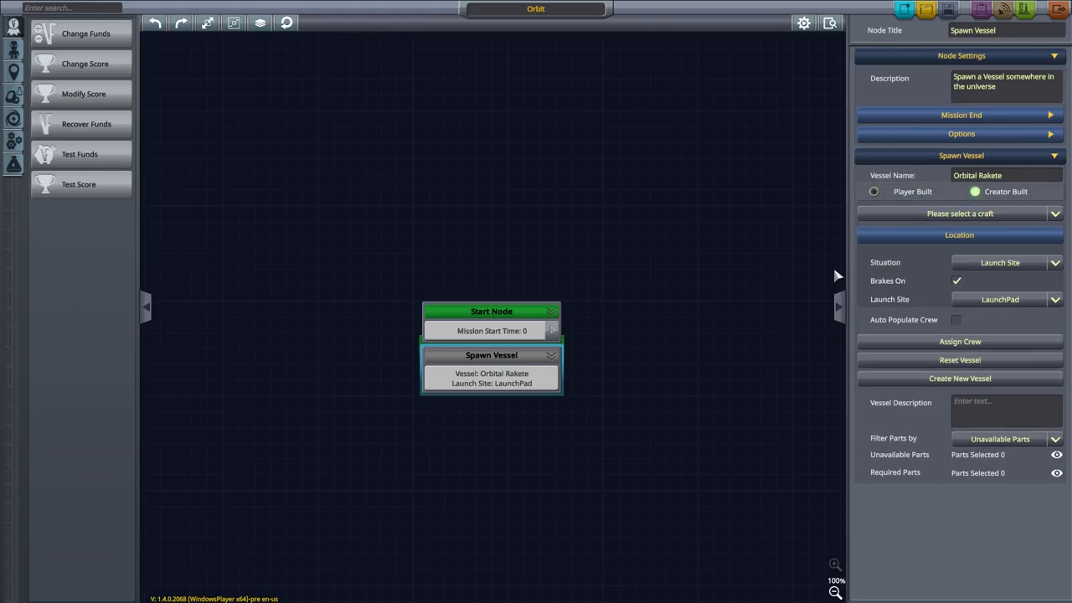
click(1056, 214)
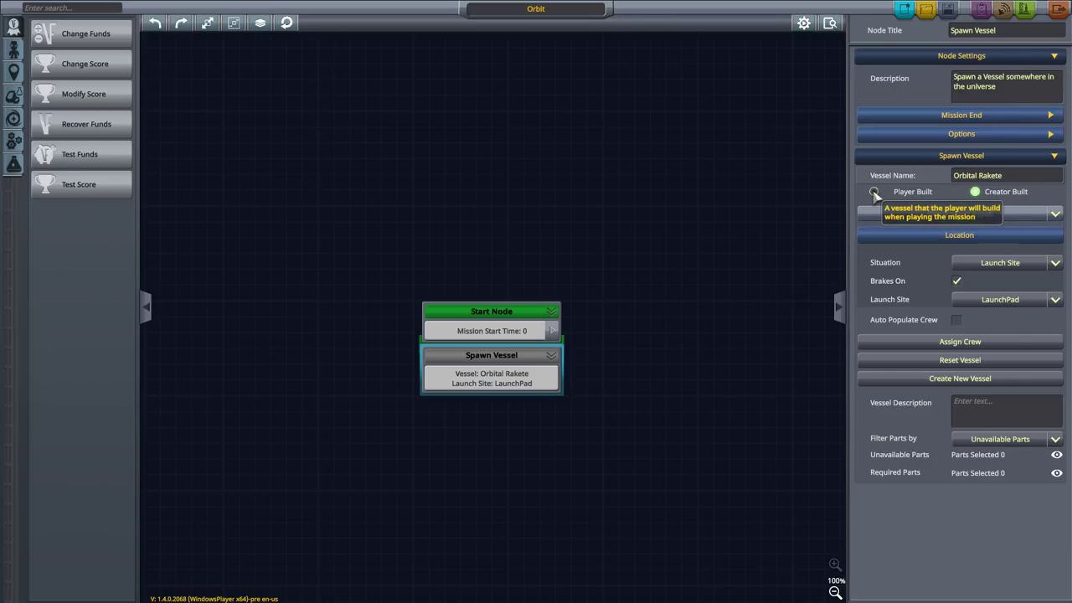
click(874, 192)
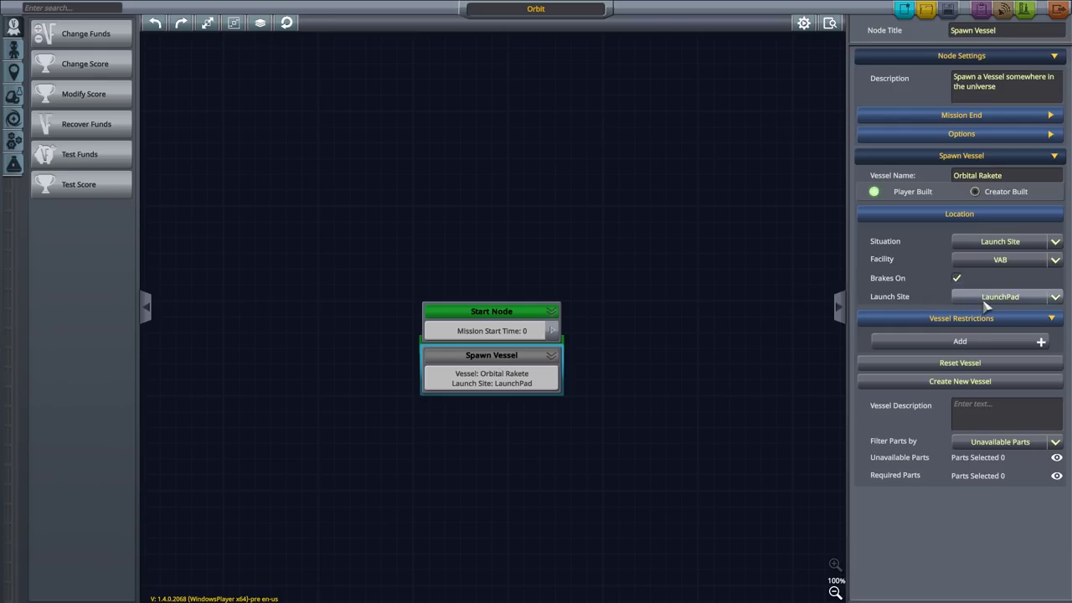
click(1032, 300)
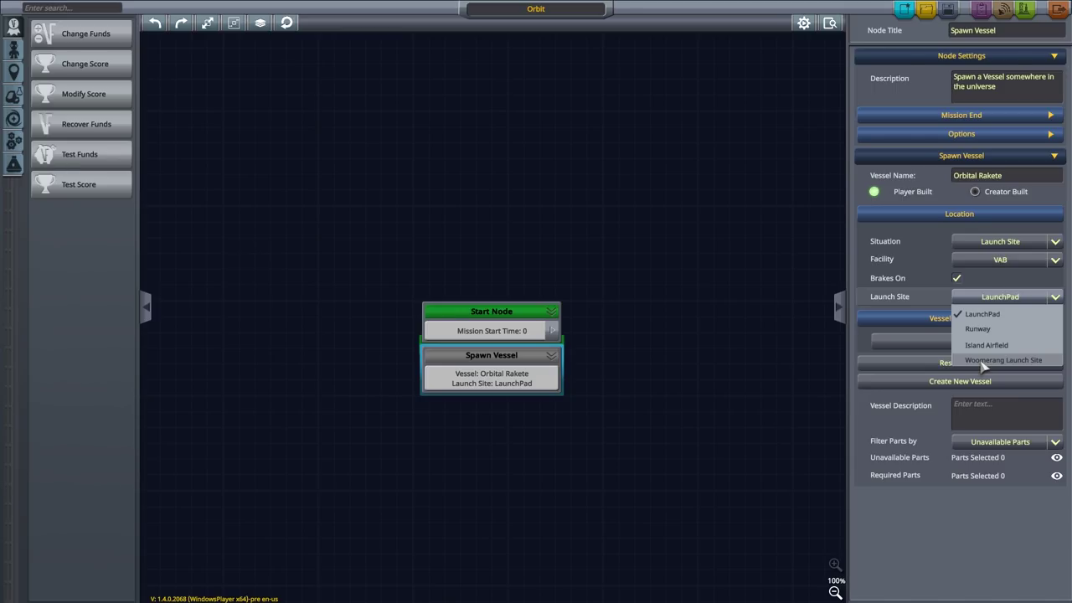
click(904, 263)
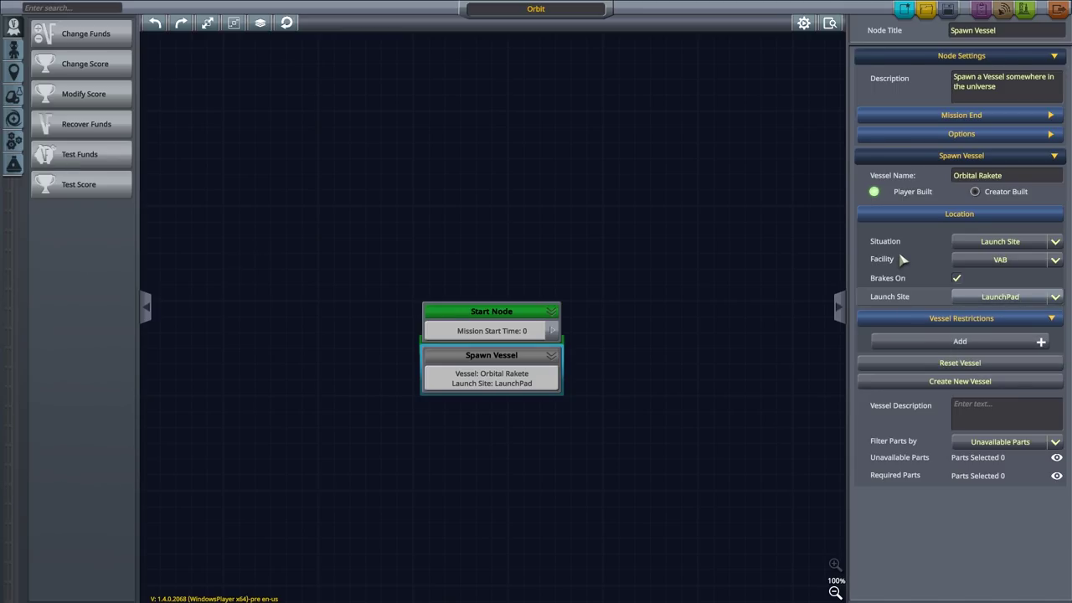
Set the vessel's situation to Landed with Minmus as its celestial body, and look over the remaining spawn settings
click(1003, 241)
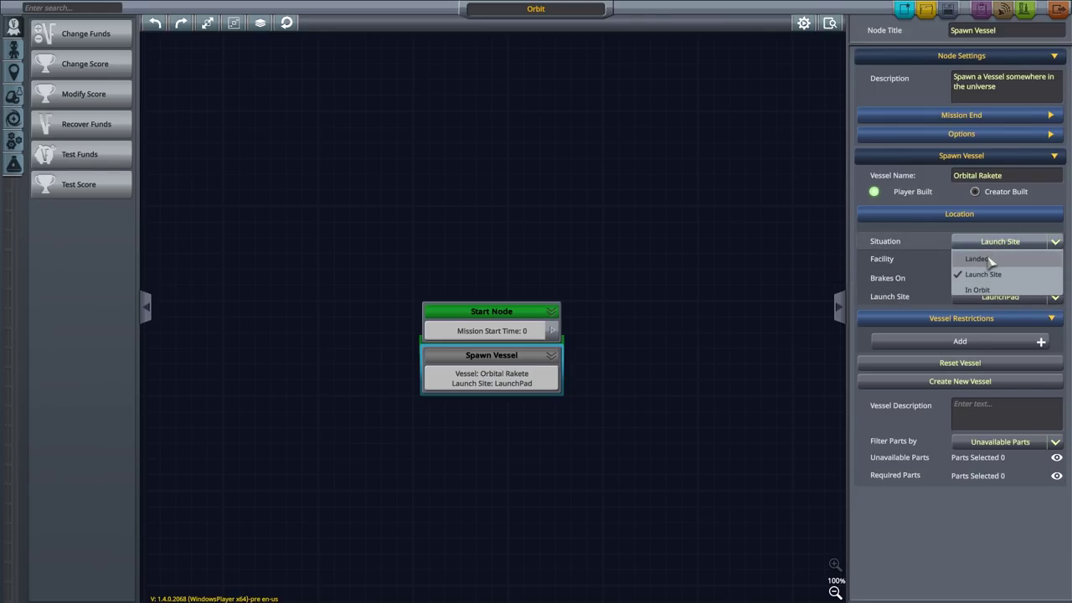
click(978, 259)
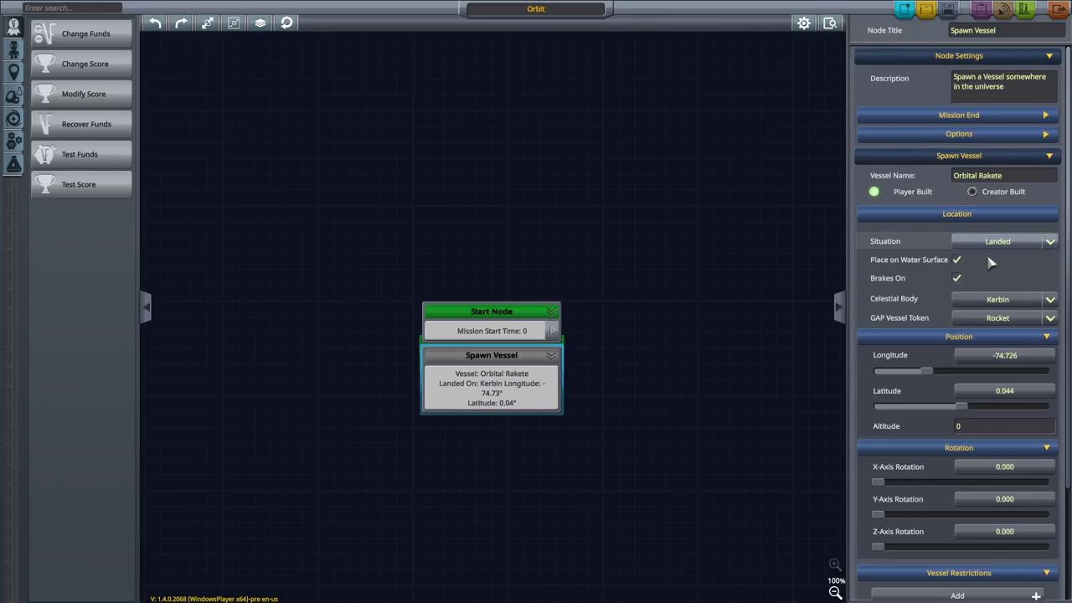
click(995, 301)
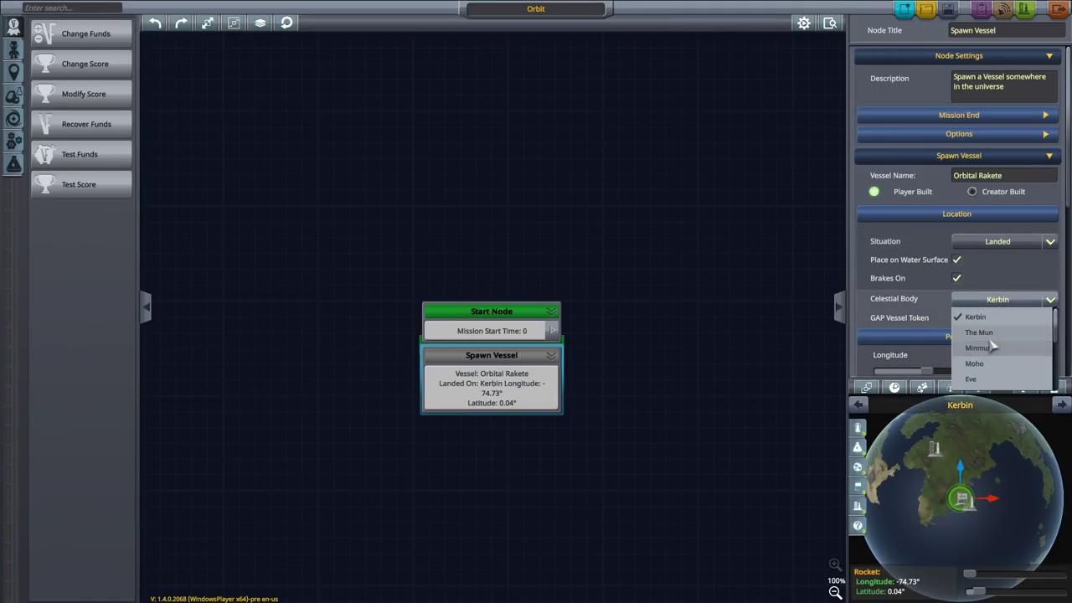
click(1009, 274)
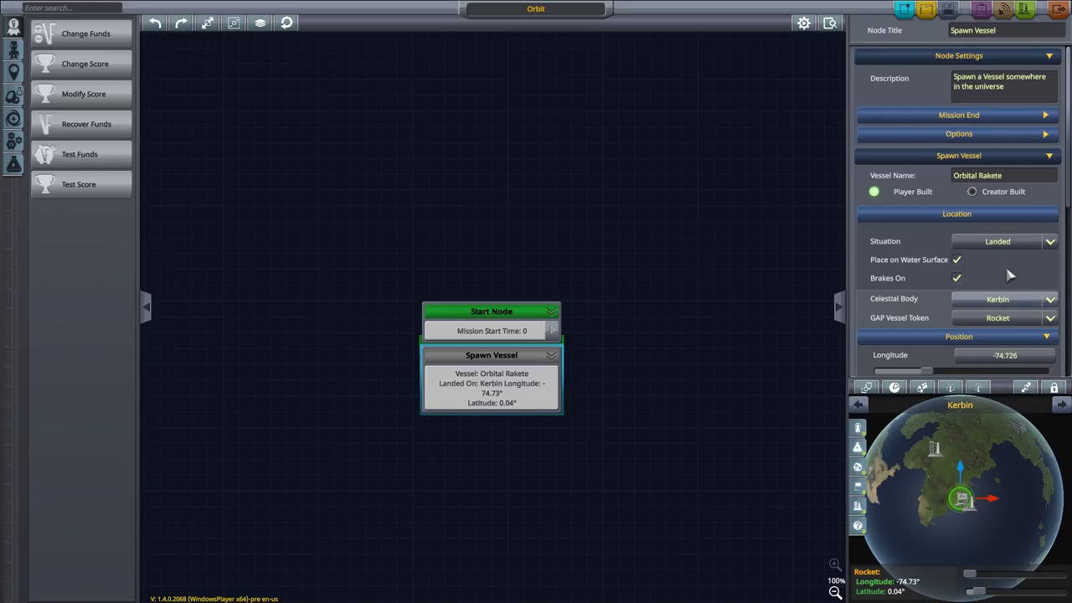
click(995, 299)
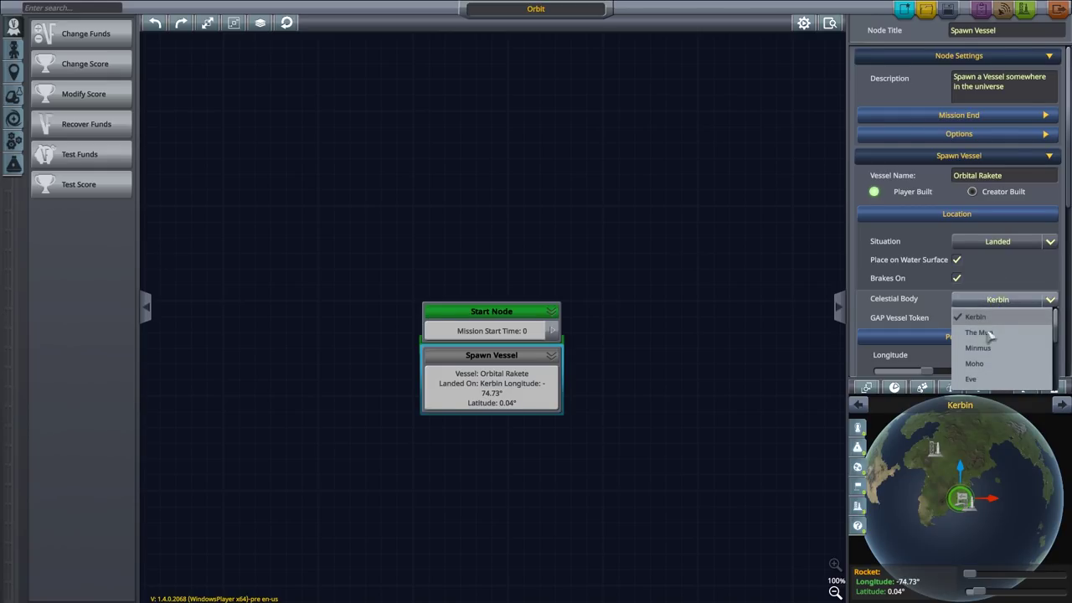
click(986, 348)
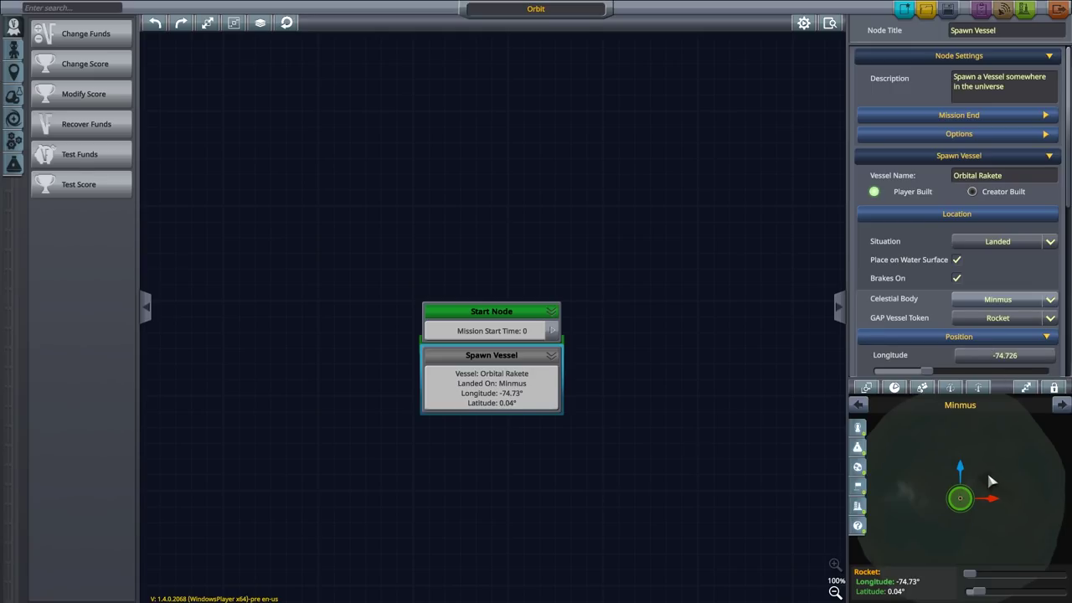
scroll(914, 308, down, 10)
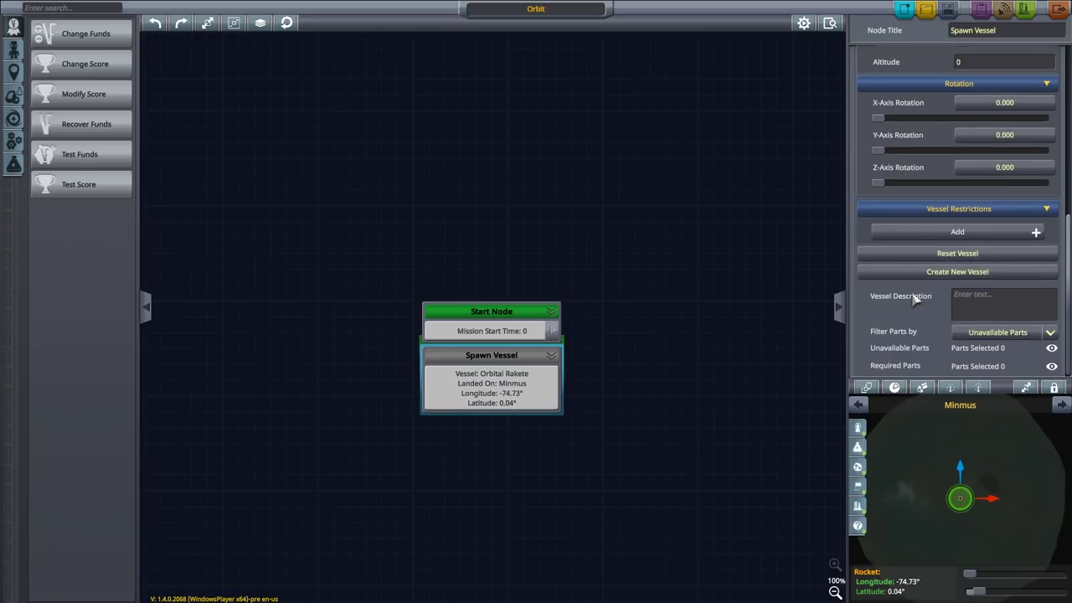
Try shifting the landed vessel's latitude on Minmus to 12.771 and its X-axis rotation to 26.666
scroll(929, 279, up, 3)
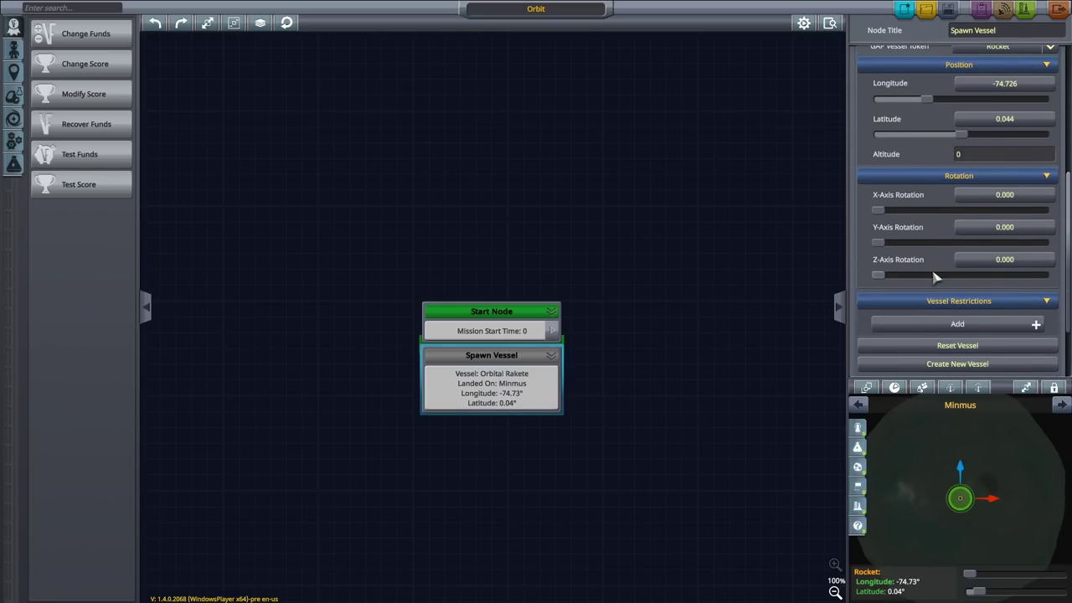
scroll(988, 209, up, 1)
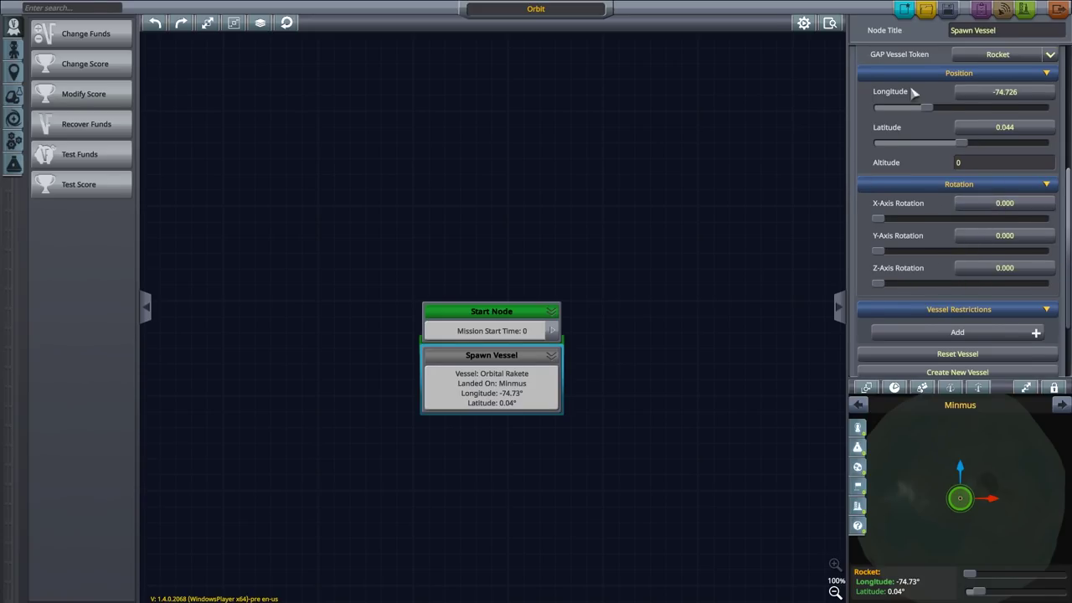
scroll(896, 164, up, 1)
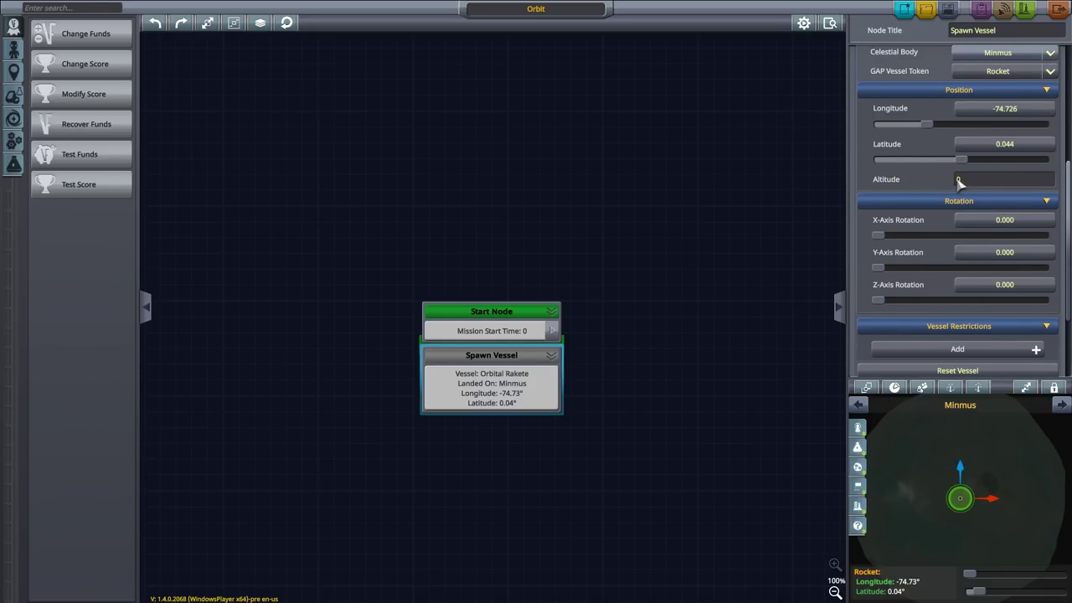
drag(965, 164, 959, 167)
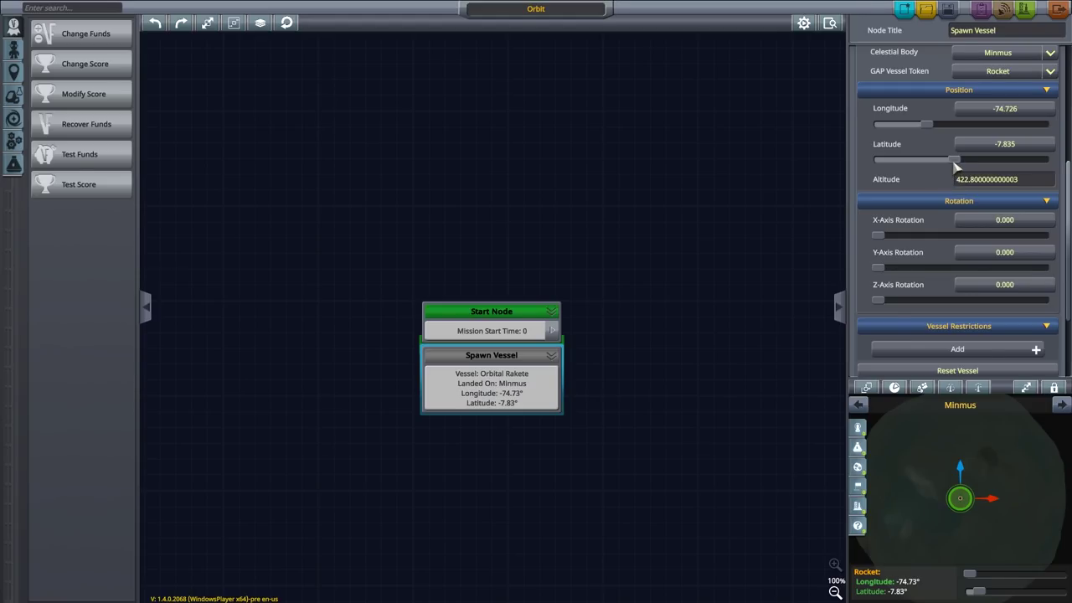
drag(957, 161, 981, 172)
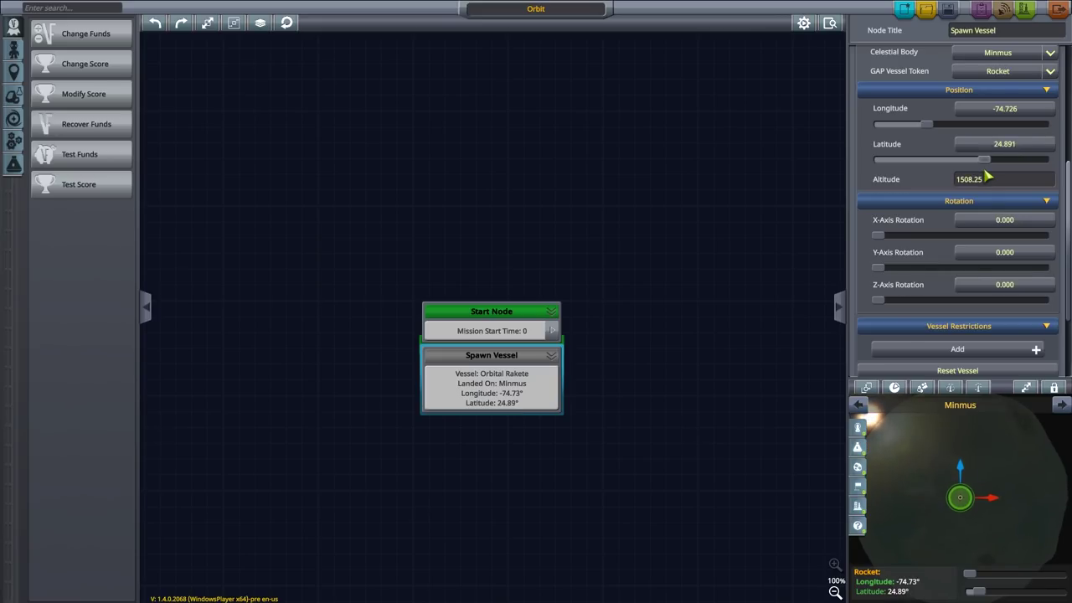
drag(878, 237, 903, 237)
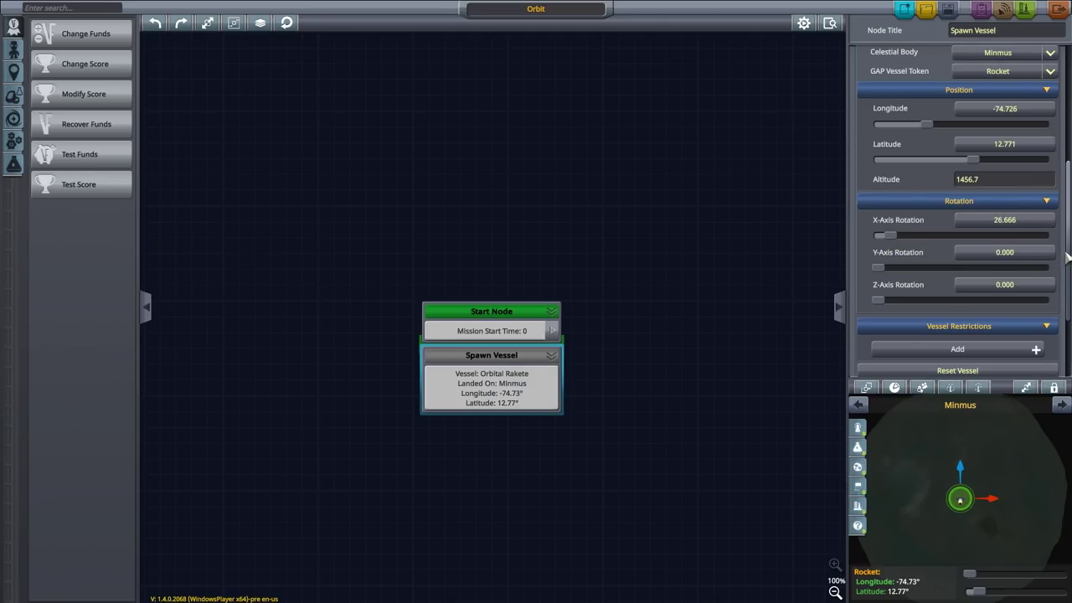
Try the In Orbit situation for the vessel, look over its orbit parameters, and choose The Sun as celestial body
drag(1068, 257, 1068, 189)
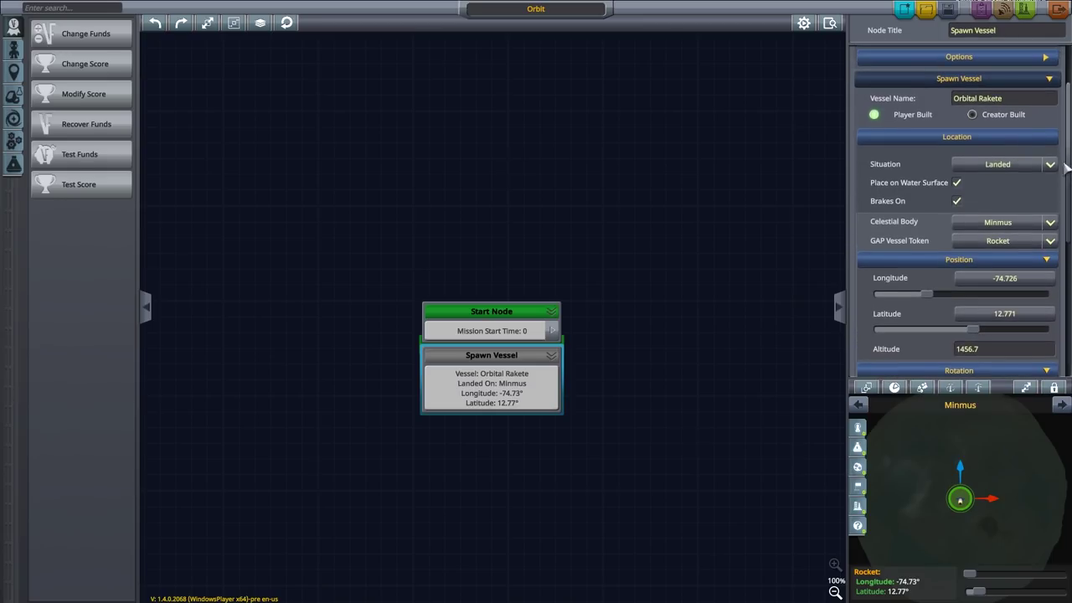
click(998, 165)
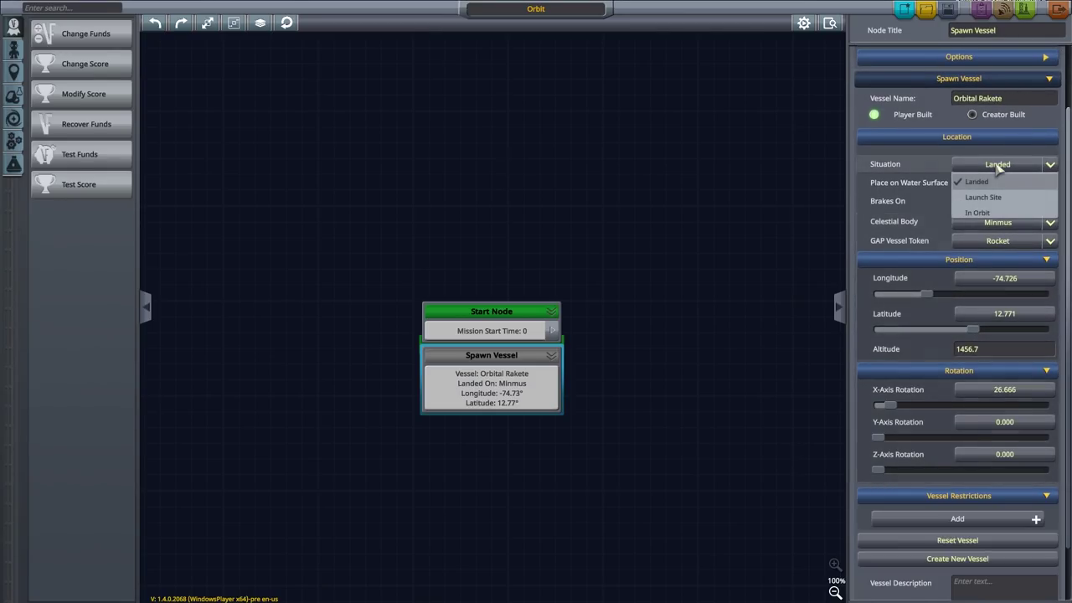
click(977, 213)
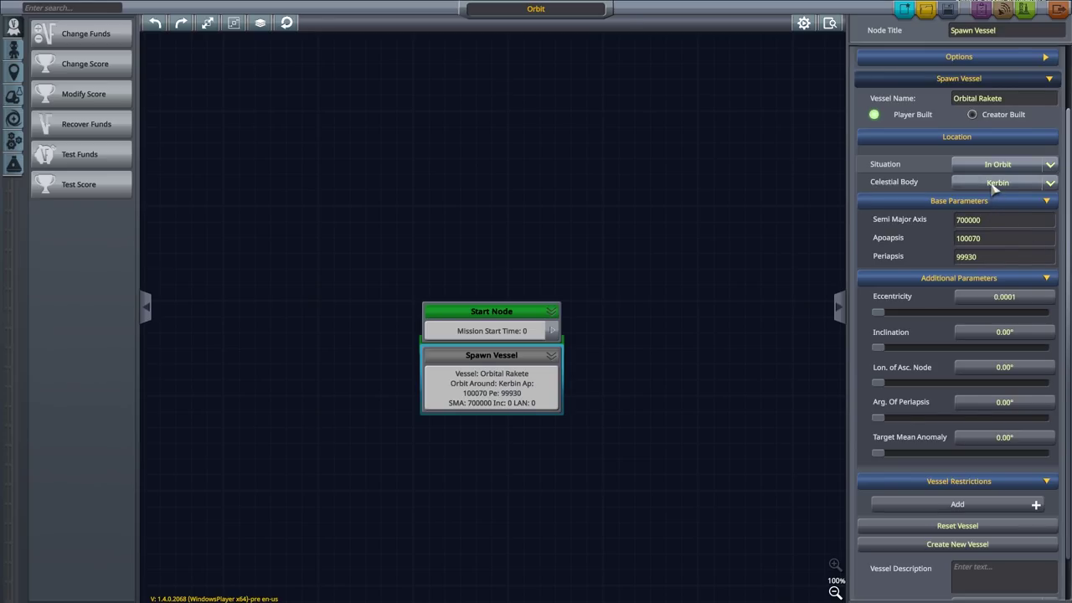
scroll(994, 192, down, 3)
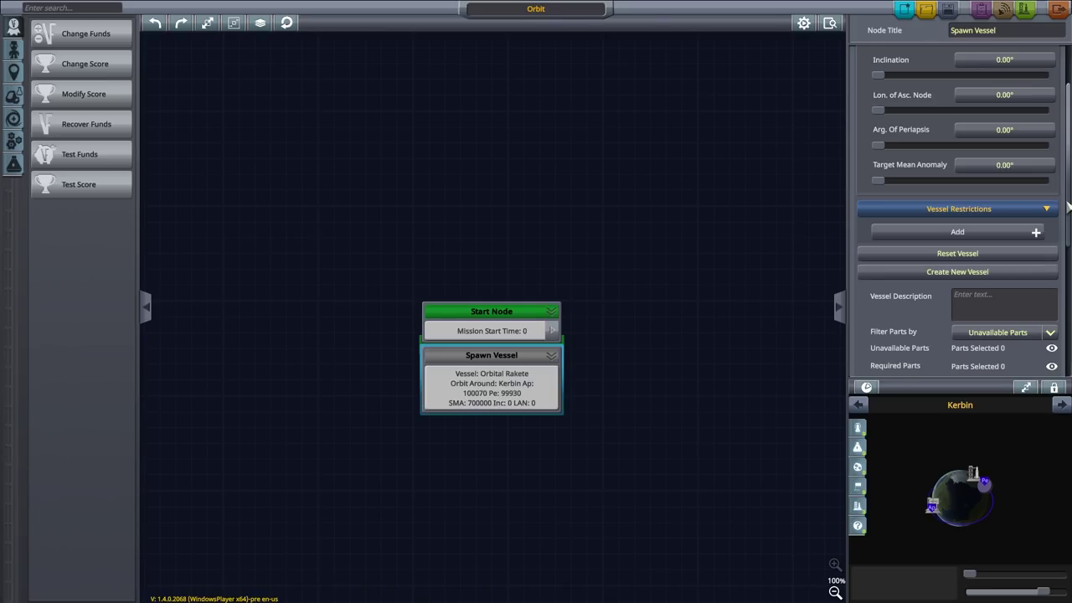
scroll(1063, 218, up, 5)
scroll(1061, 230, down, 1)
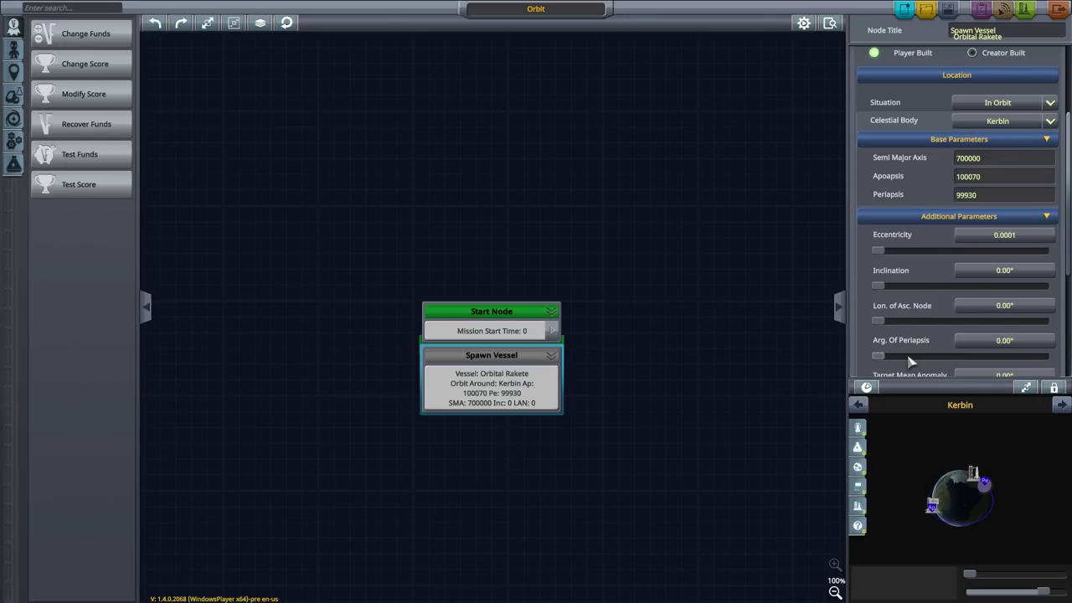
click(1048, 119)
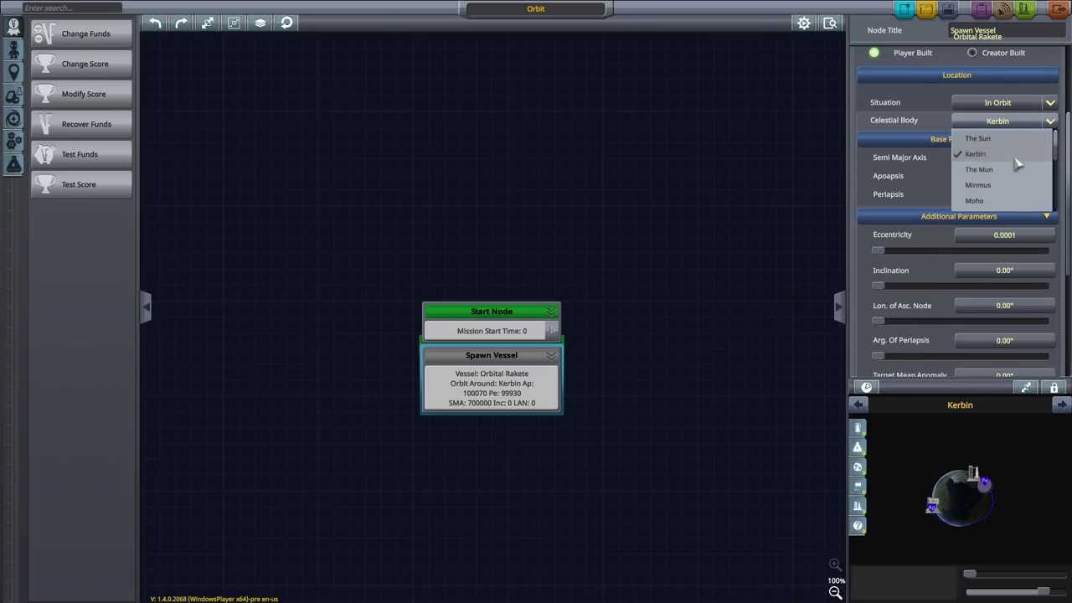
click(976, 138)
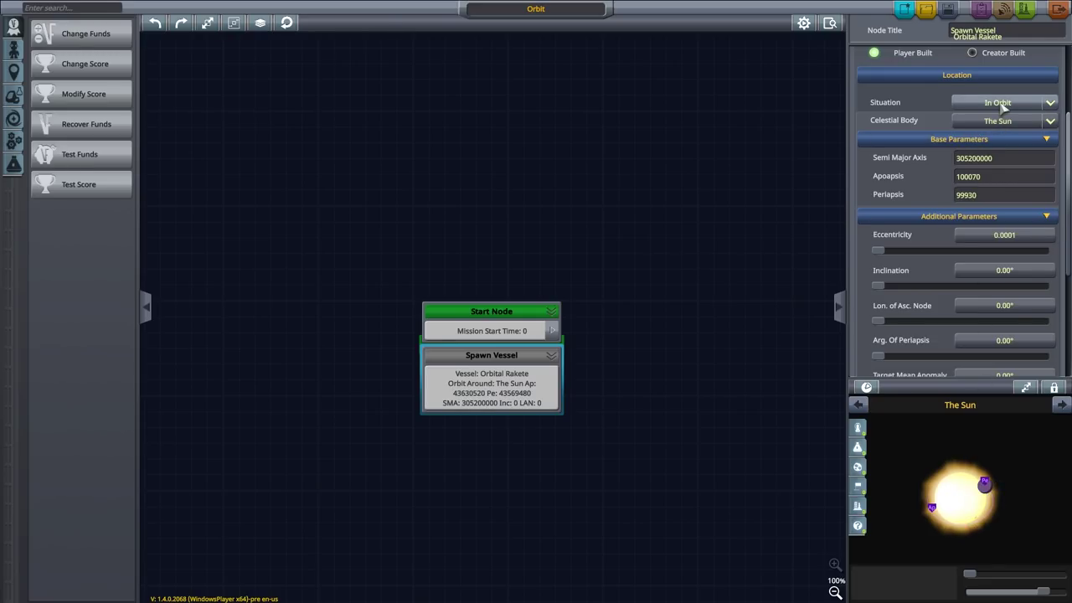
Set the vessel's situation to Launch Site and add a Stages restriction of Less Than or Equal to 4 stages
click(999, 115)
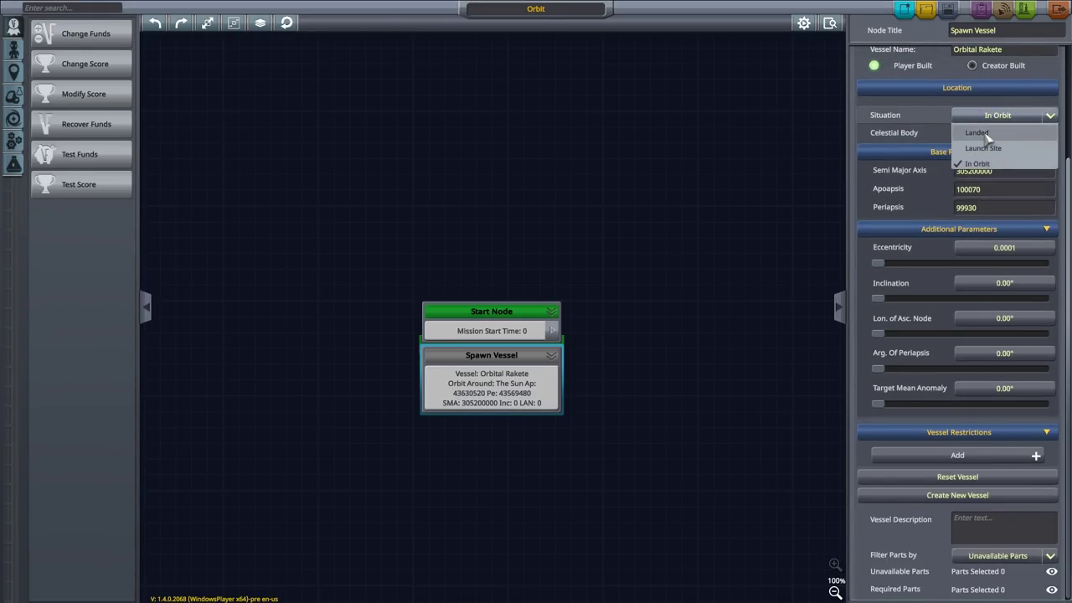
click(982, 148)
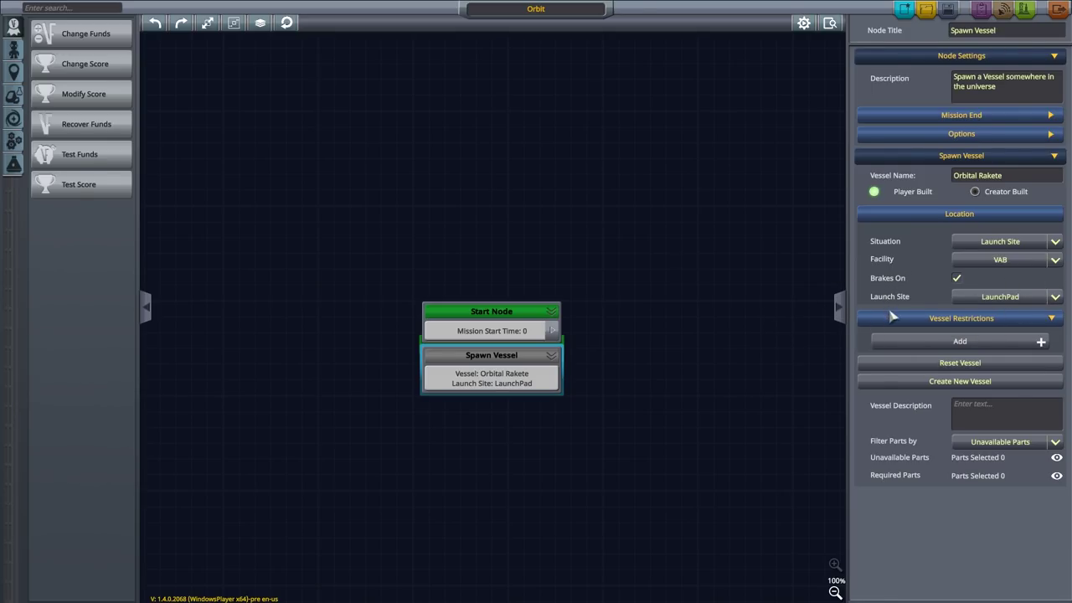
click(1026, 348)
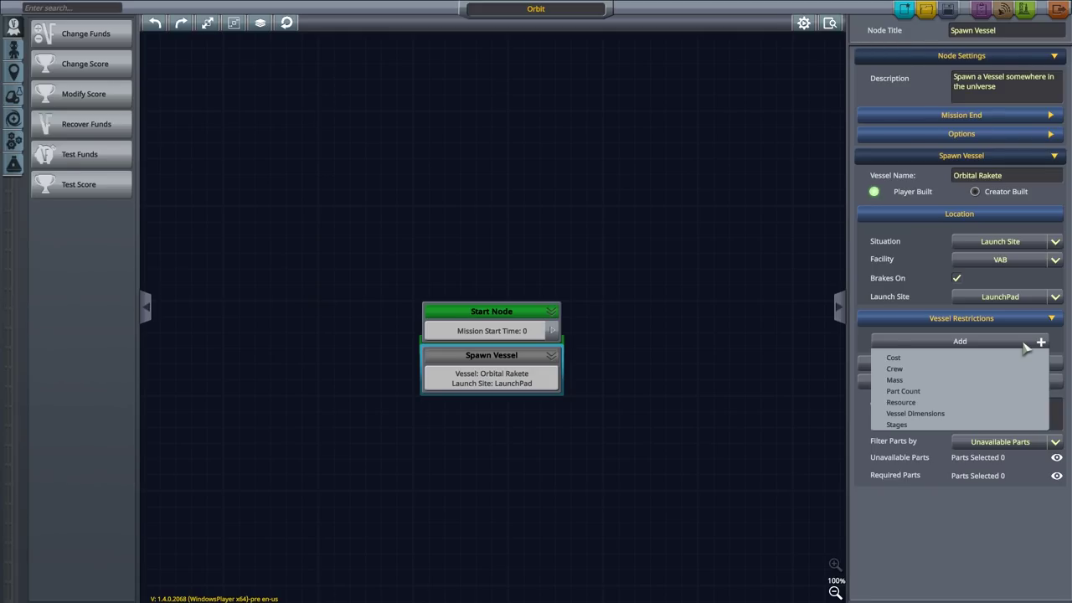
click(944, 424)
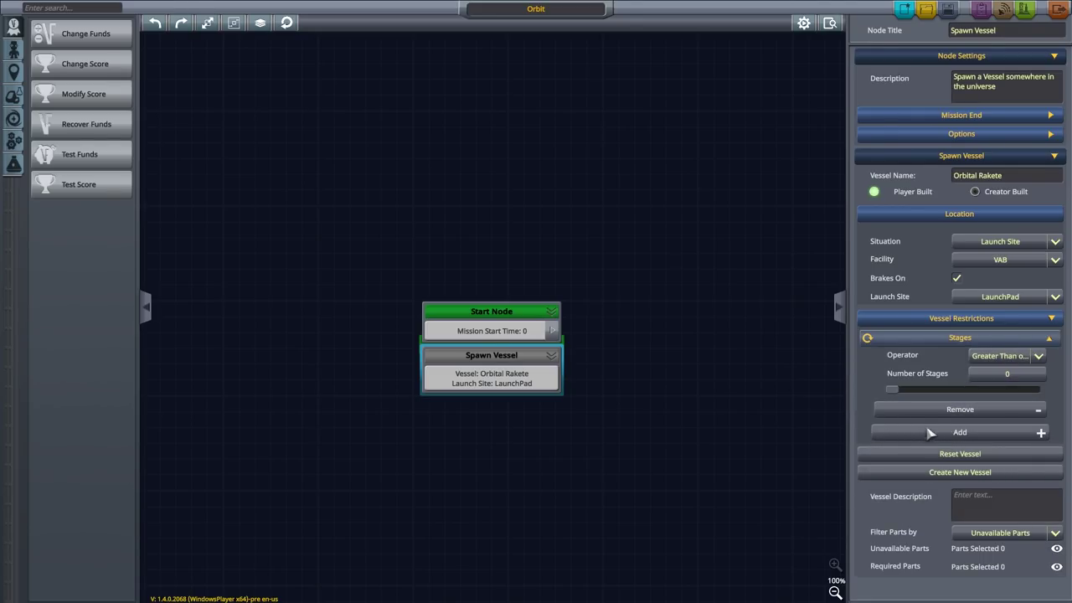
click(1004, 355)
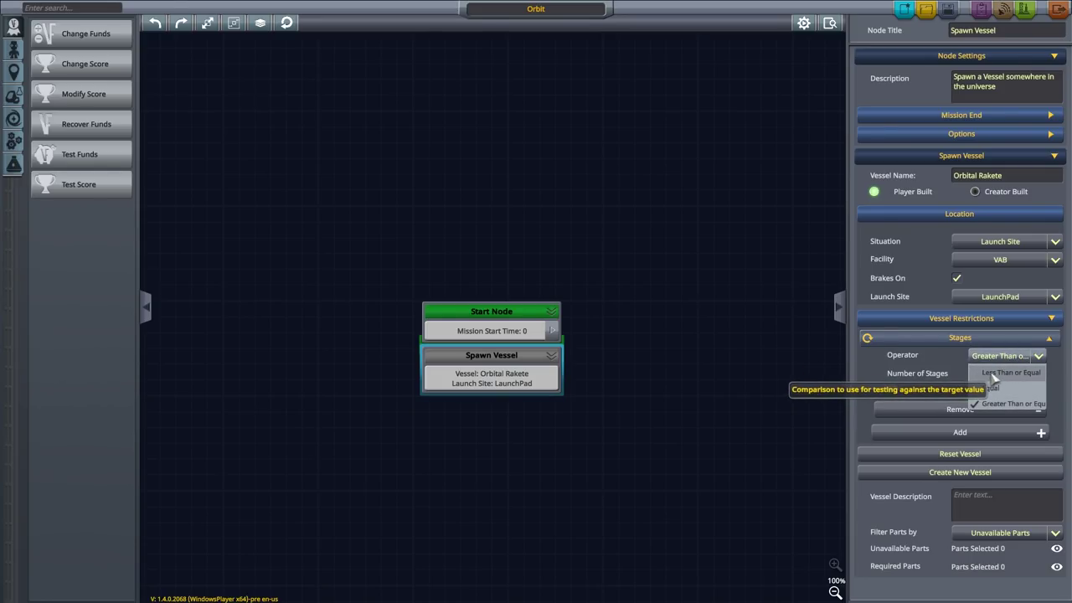
click(1028, 373)
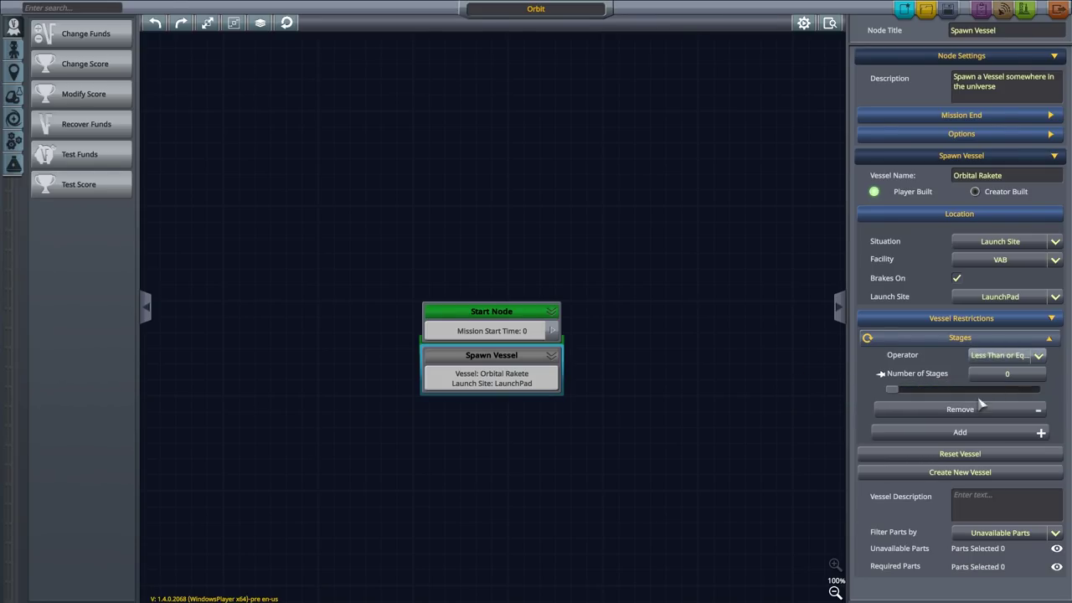
drag(907, 393, 921, 392)
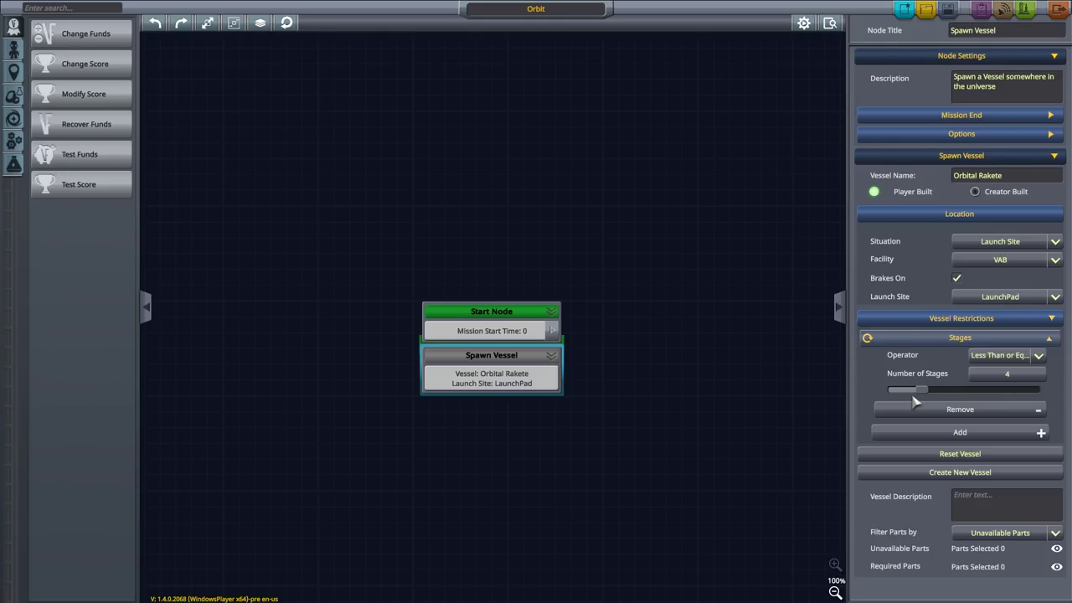
click(960, 453)
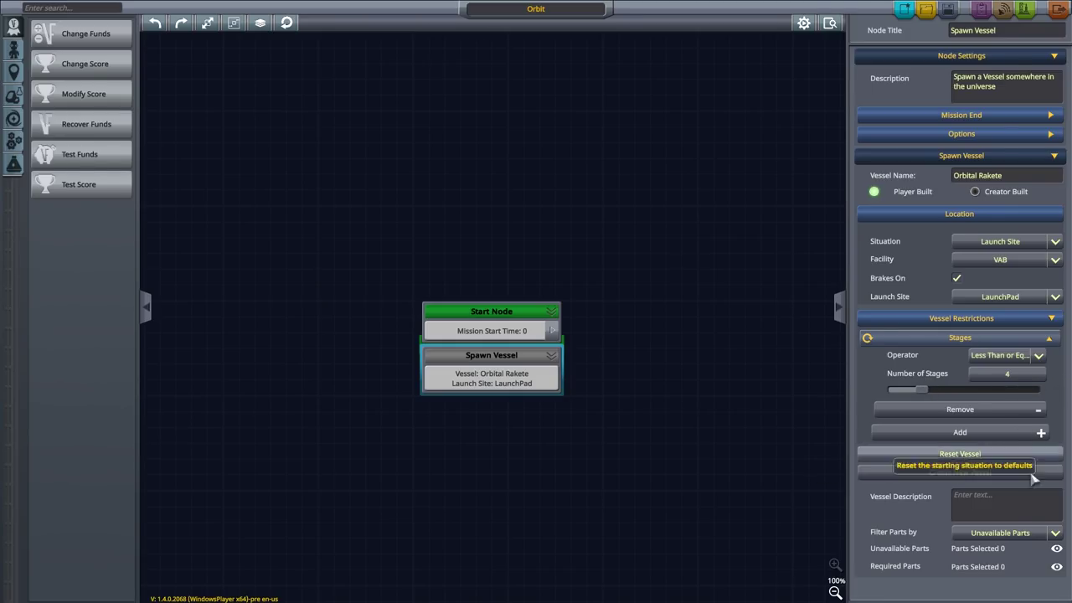
Enter "Unsere erste Orbital Rakete" as the vessel description
click(981, 506)
text(U)
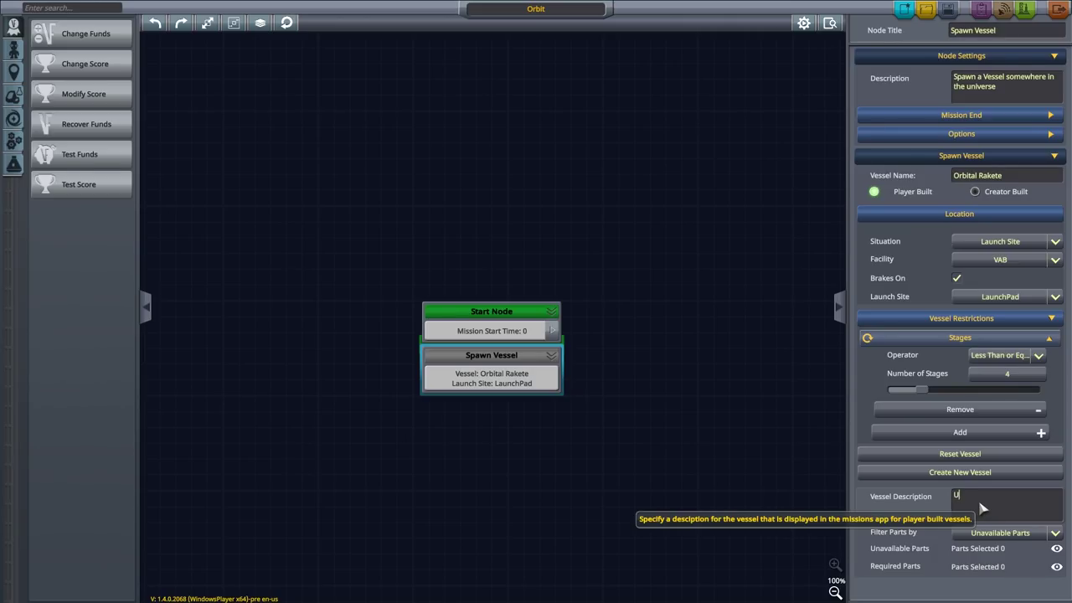
text(nsere erste Orbital Rajket)
key(BackSpace)
key(BackSpace)
key(BackSpace)
key(BackSpace)
text(kete)
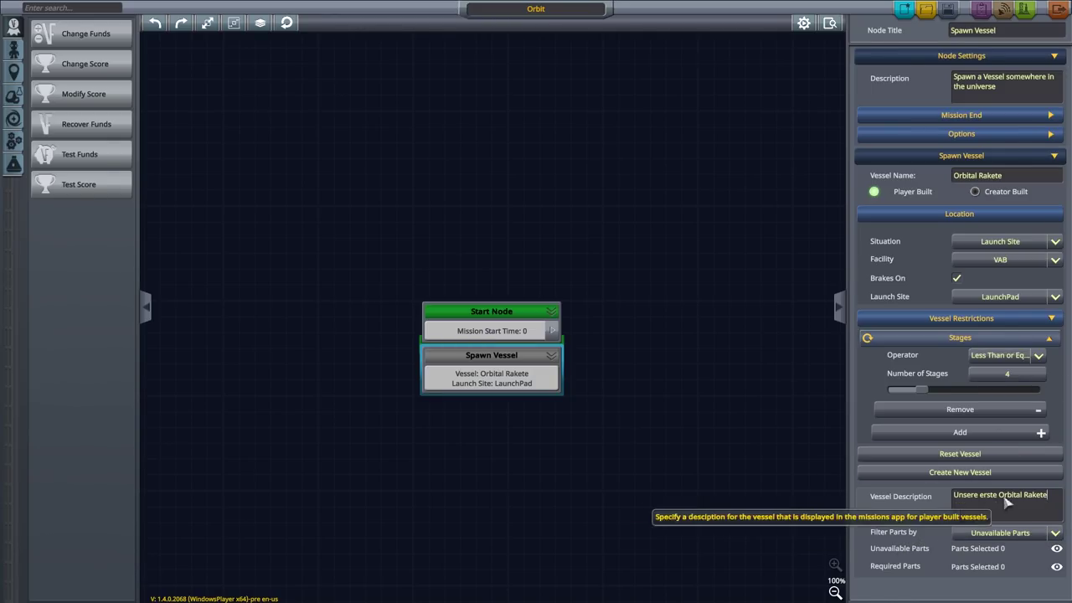
scroll(919, 526, down, 1)
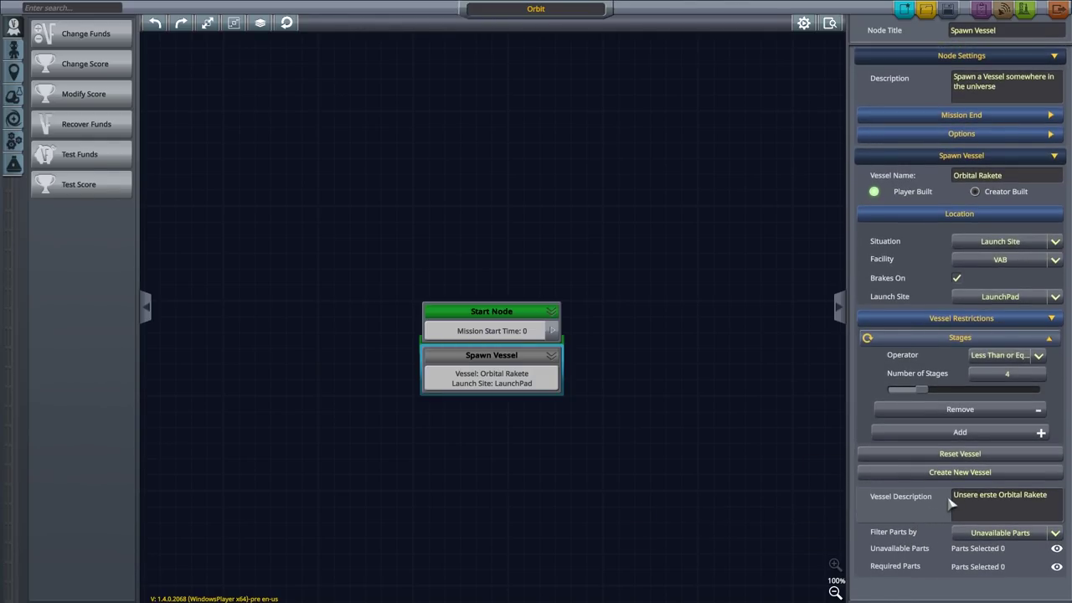
scroll(914, 511, up, 1)
scroll(913, 511, down, 1)
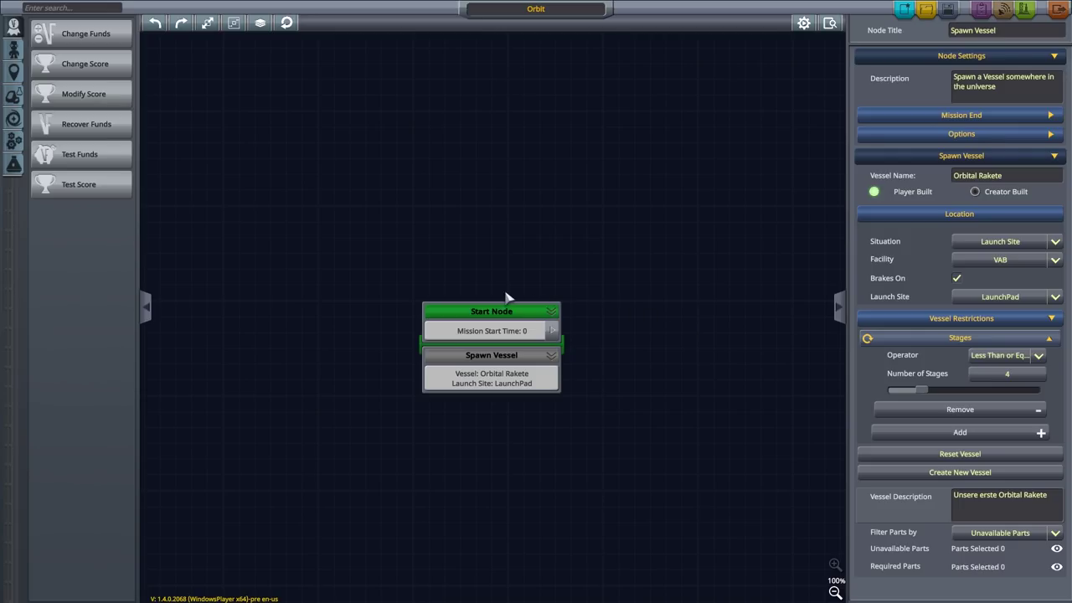
Add an Orbit node from the Location category and place it beside the Start Node
click(14, 72)
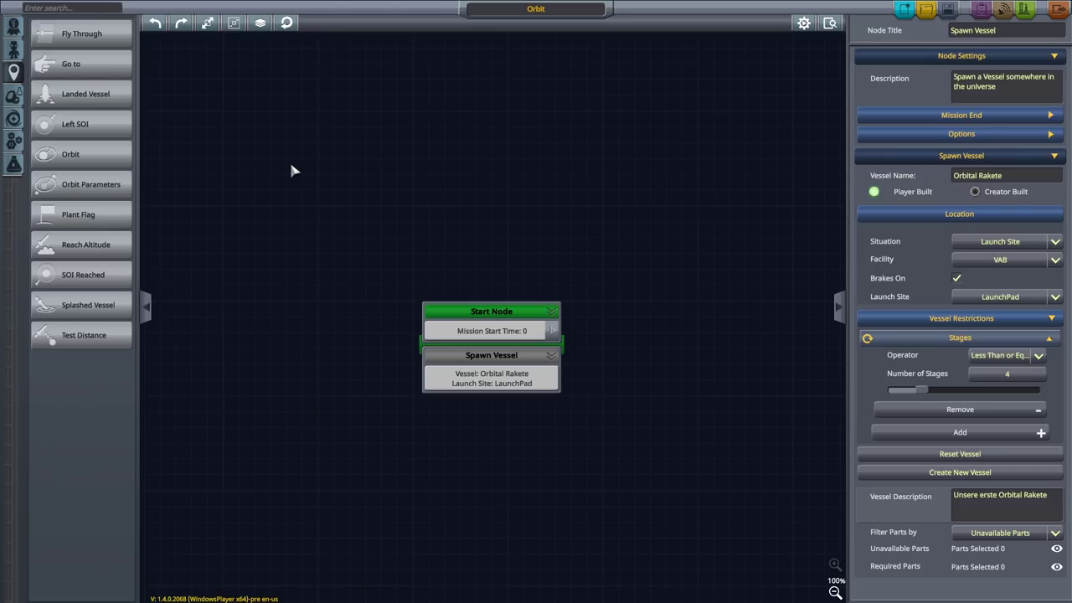
mouse_move(106, 162)
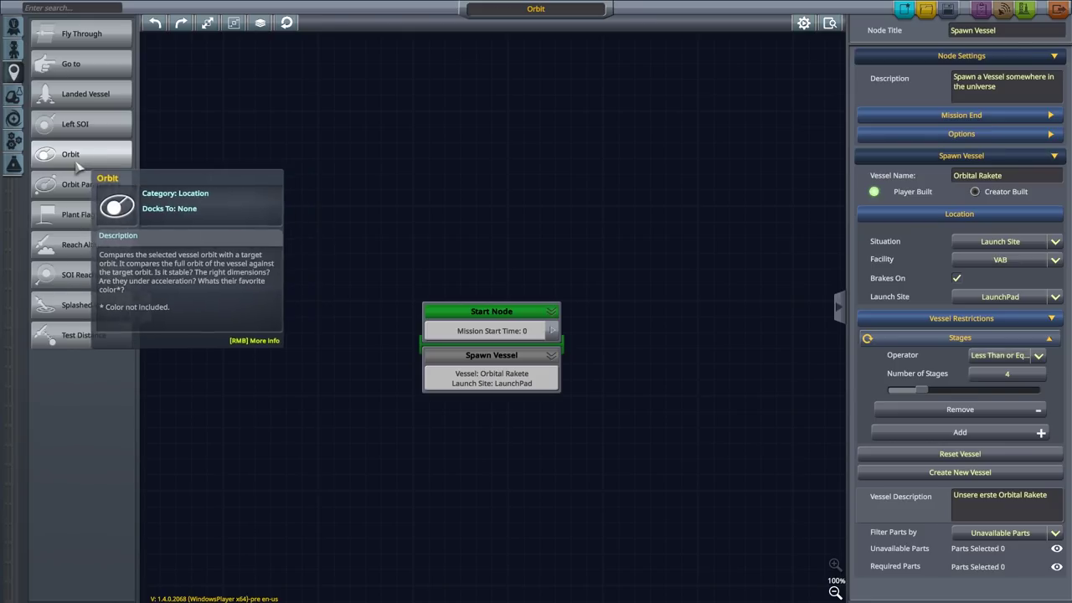
drag(80, 166, 572, 209)
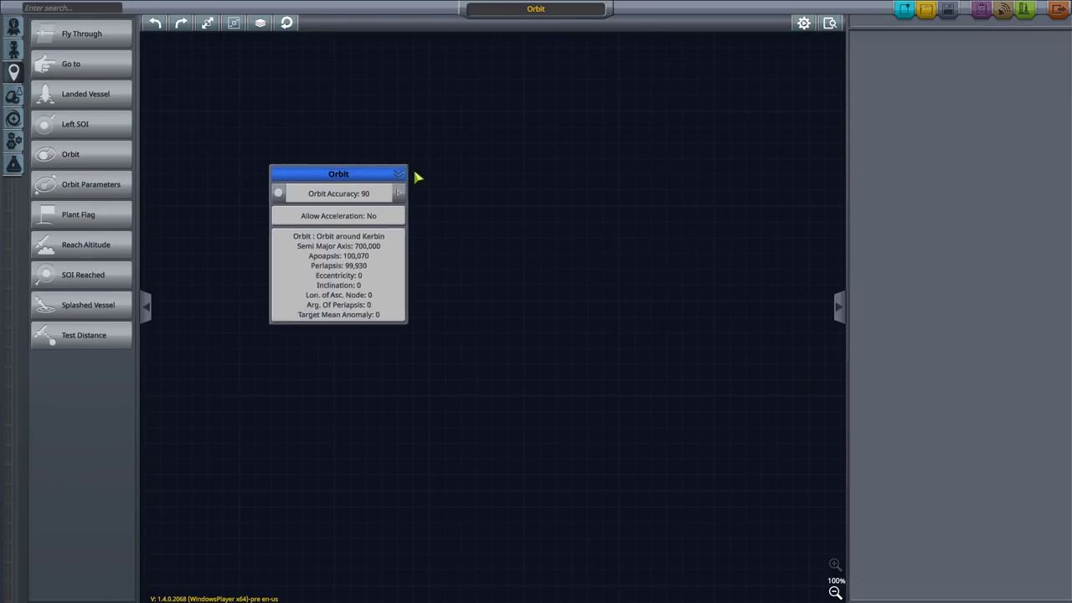
drag(342, 174, 373, 305)
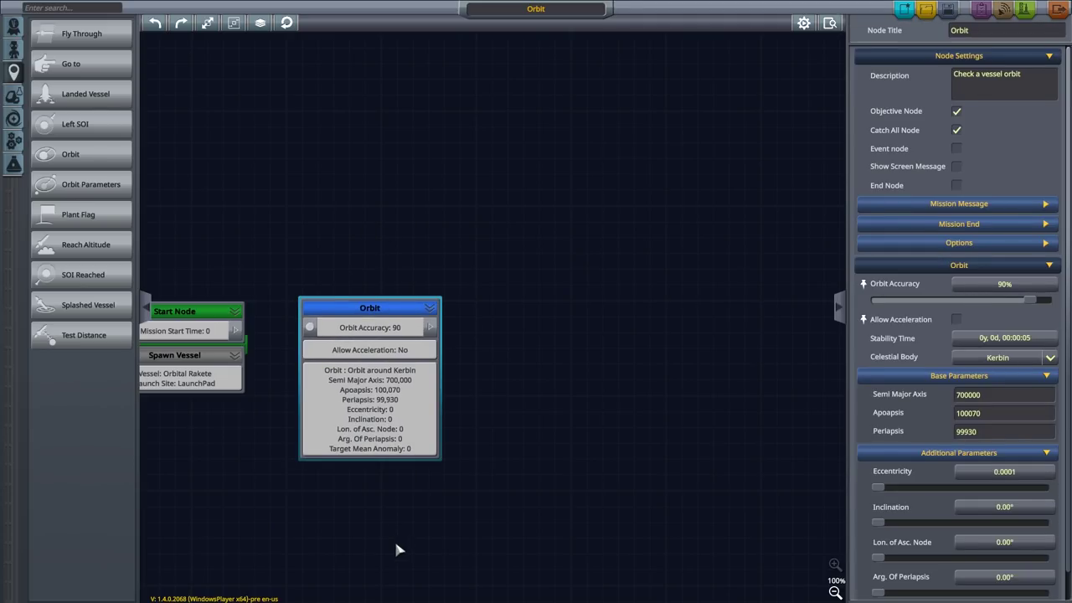
drag(303, 523, 610, 497)
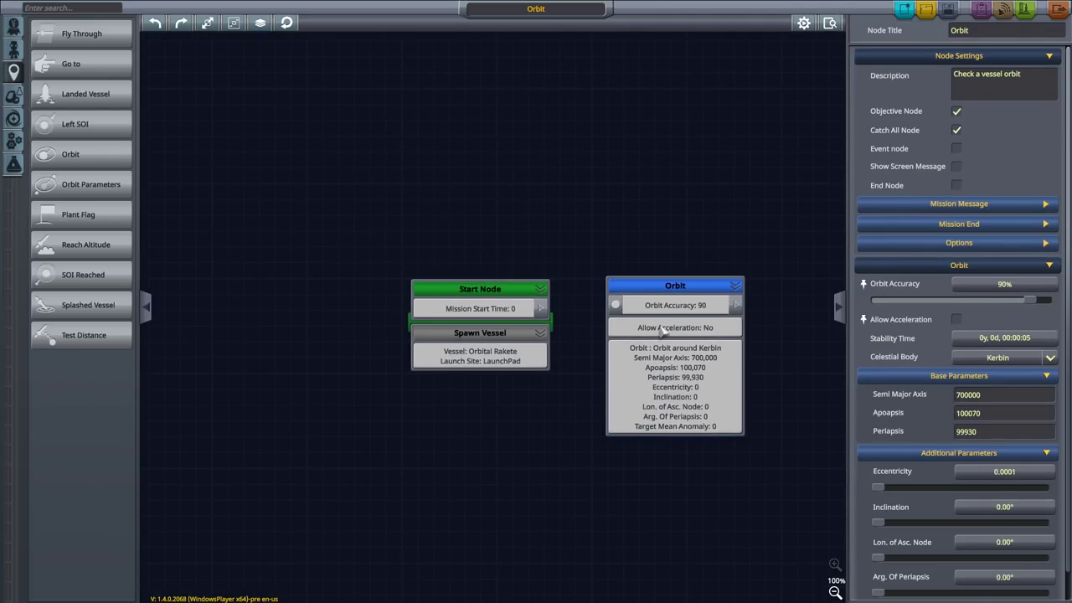
mouse_move(676, 286)
mouse_down()
mouse_move(664, 289)
mouse_move(688, 290)
mouse_move(674, 292)
mouse_up()
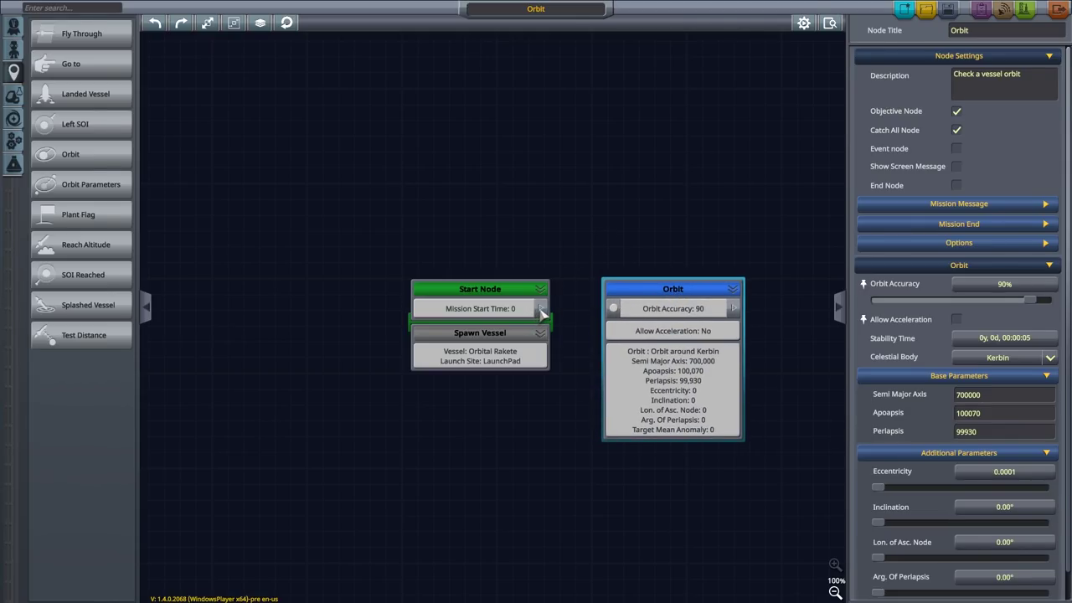
Connect the Start Node to the Orbit node, move the Orbit node slightly higher, and make it an End Node
drag(542, 313, 612, 308)
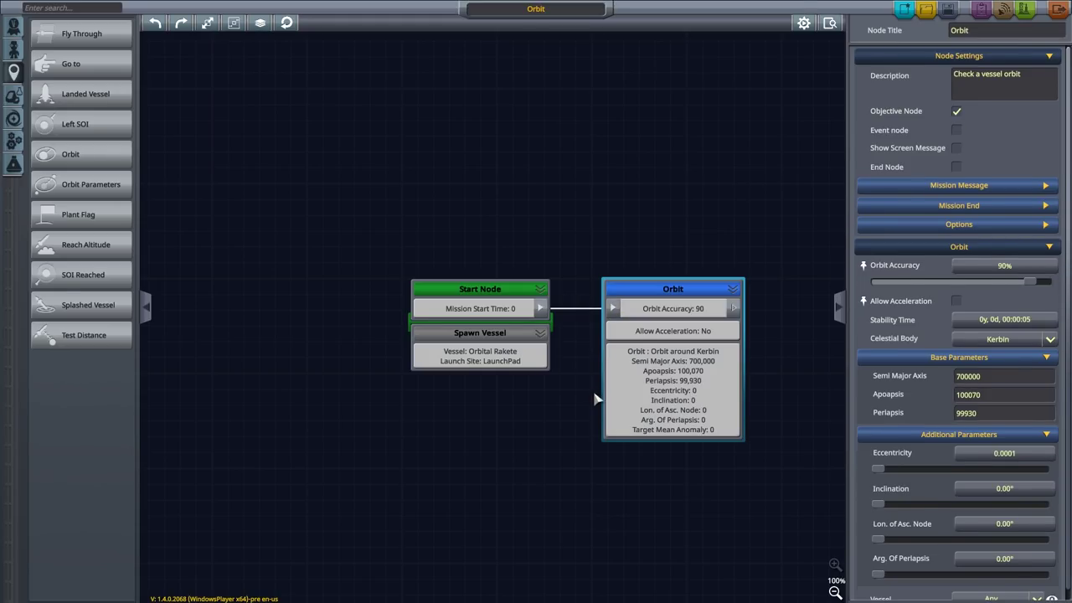
drag(646, 293, 634, 348)
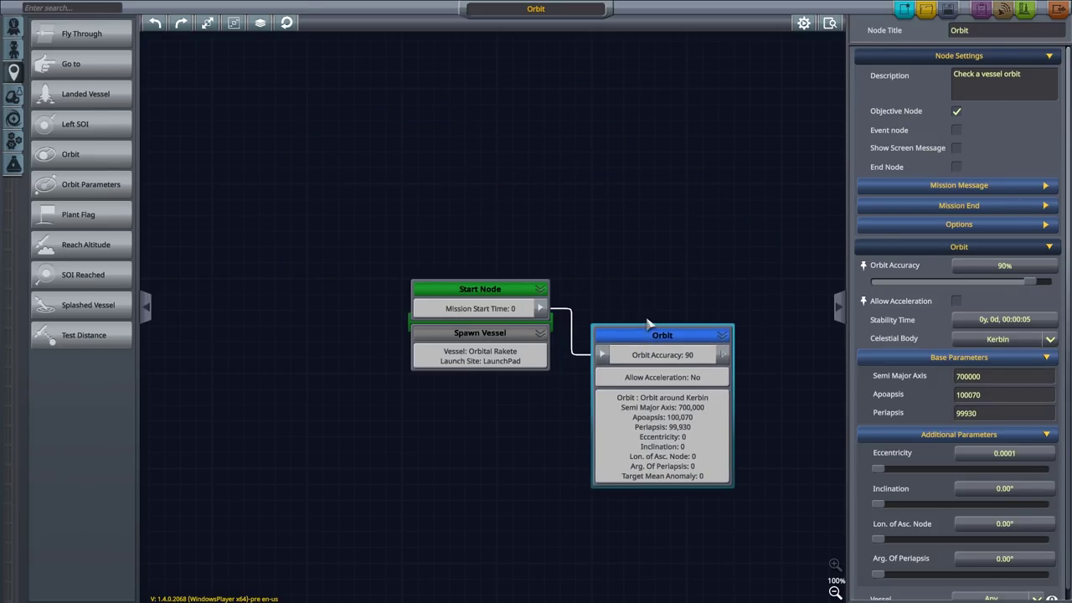
drag(648, 337, 638, 258)
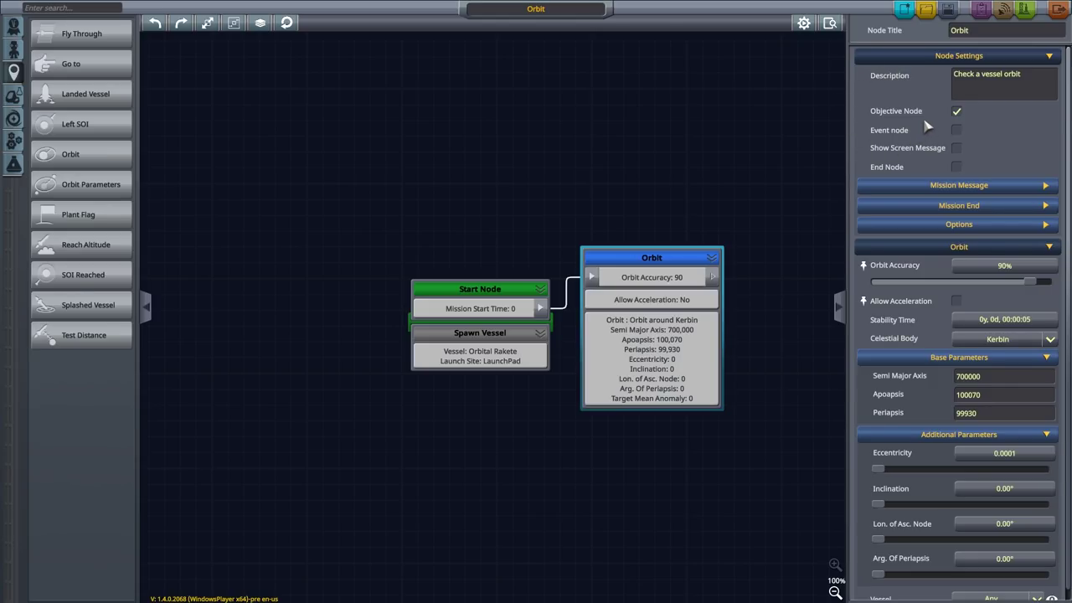
mouse_move(958, 134)
click(957, 169)
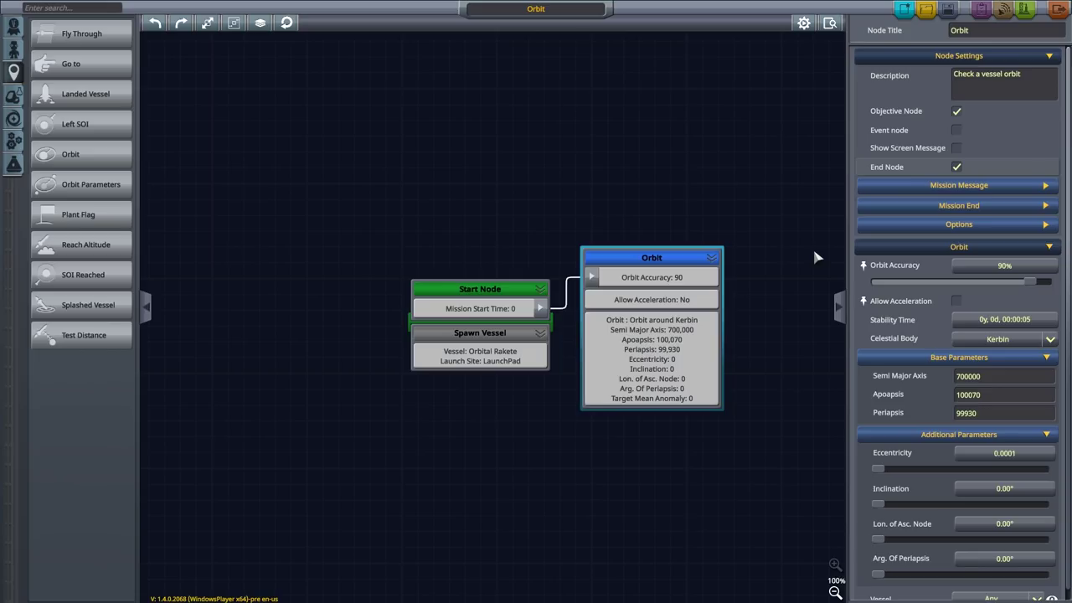
Enter "Herzlichen Glückwunsch! Orbit erreicht!" as the Orbit node's mission end text
click(1042, 187)
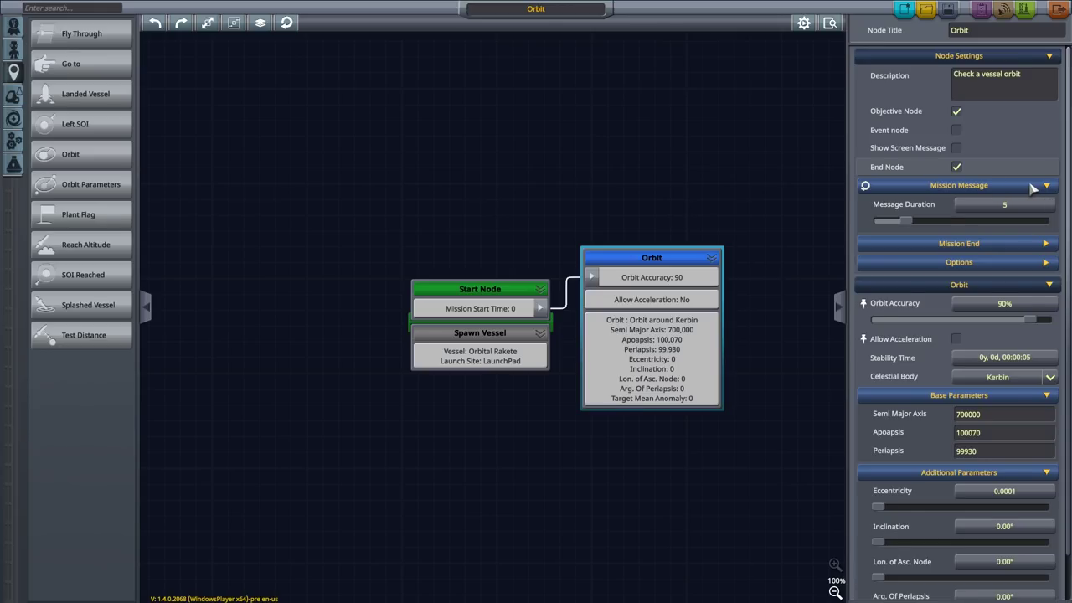
click(1032, 188)
click(1004, 207)
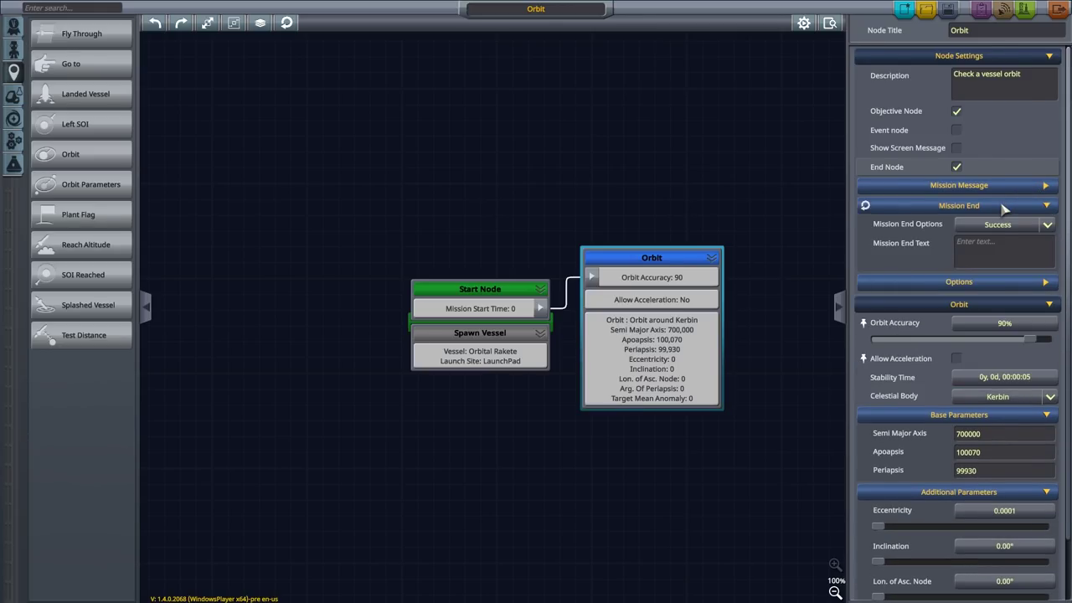
click(990, 243)
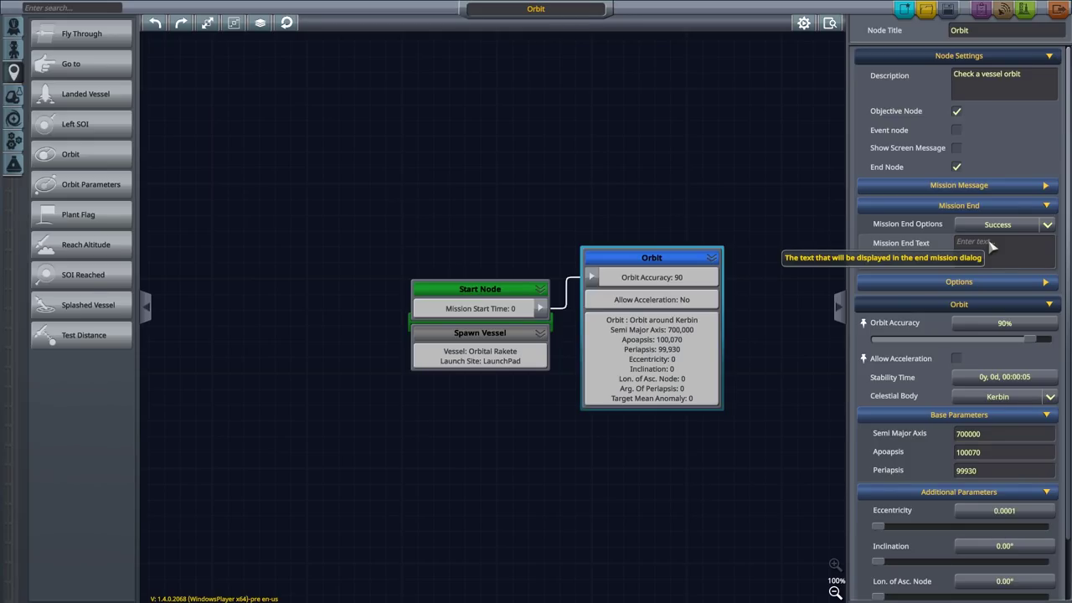
text(Herzliches)
text( Glückwunsch! Orbit erreicht!)
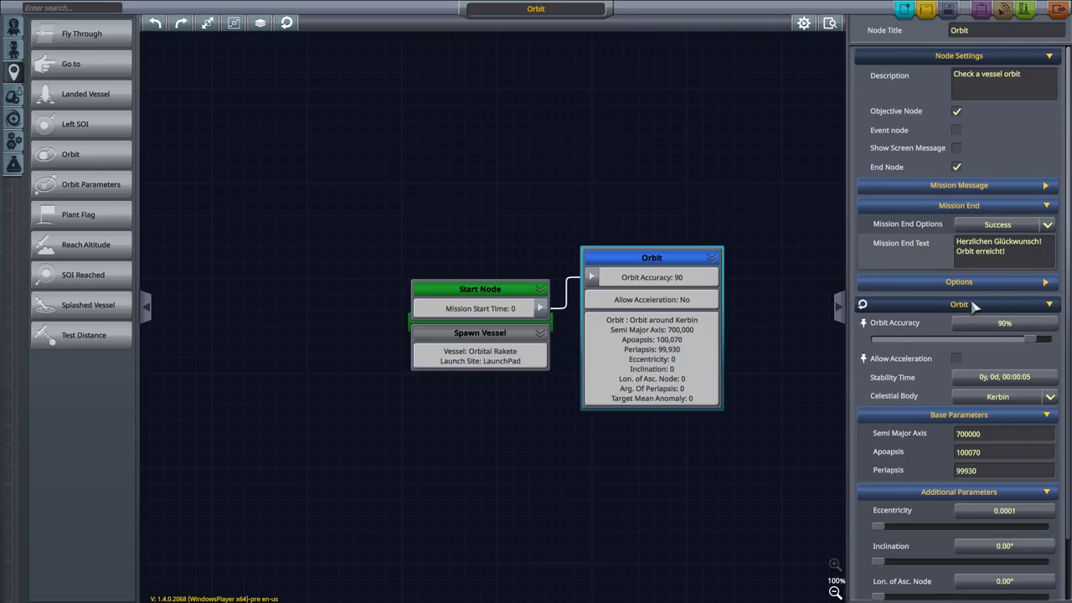
Review the Orbit node's general options, try other Orbit Accuracy values, and return the accuracy to 90%
click(1033, 285)
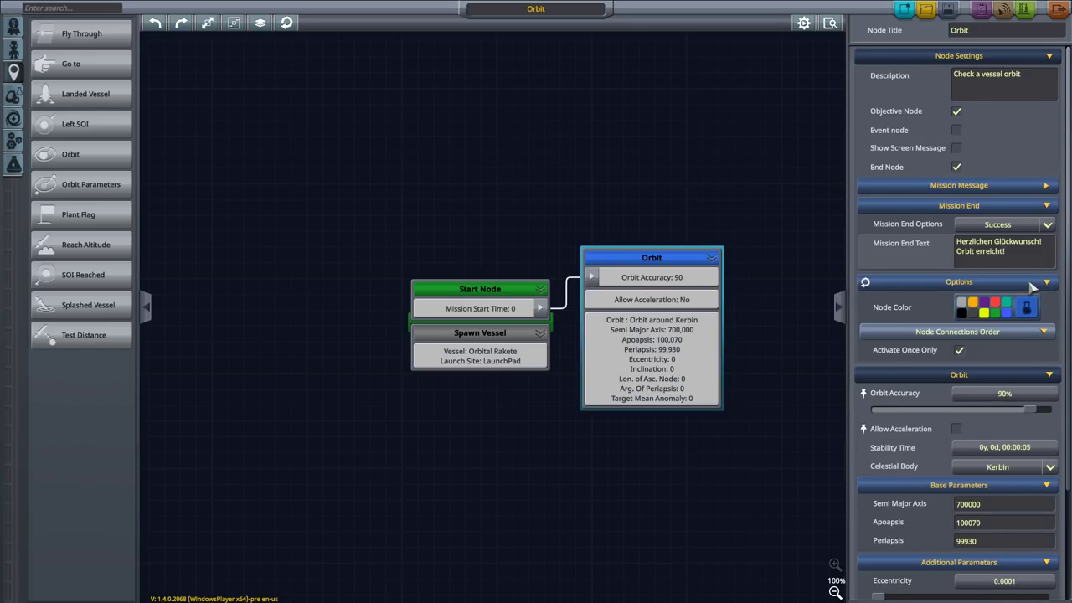
click(1032, 283)
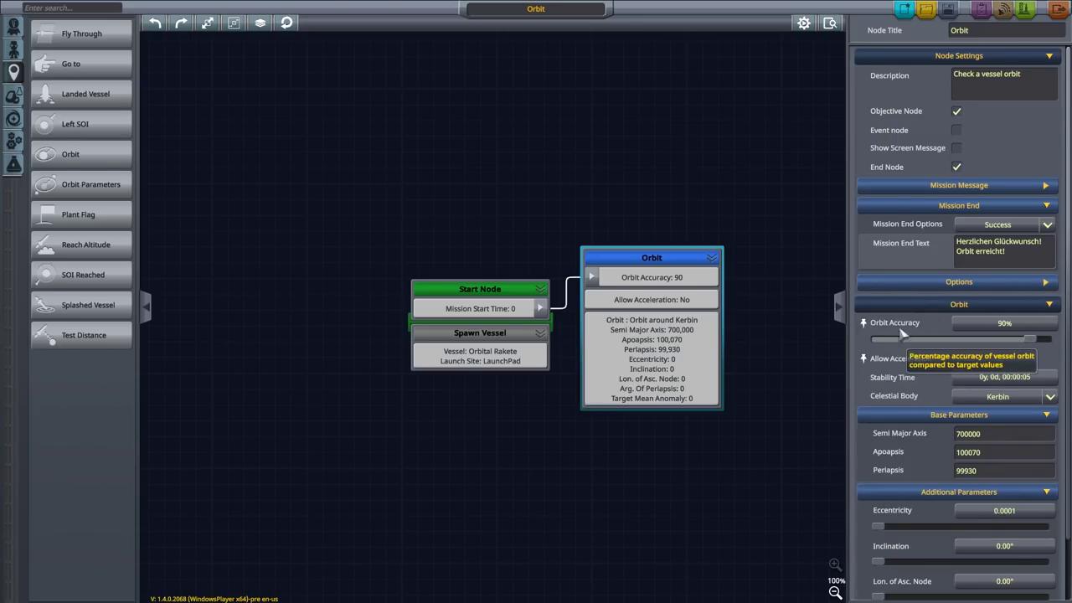
scroll(905, 352, down, 2)
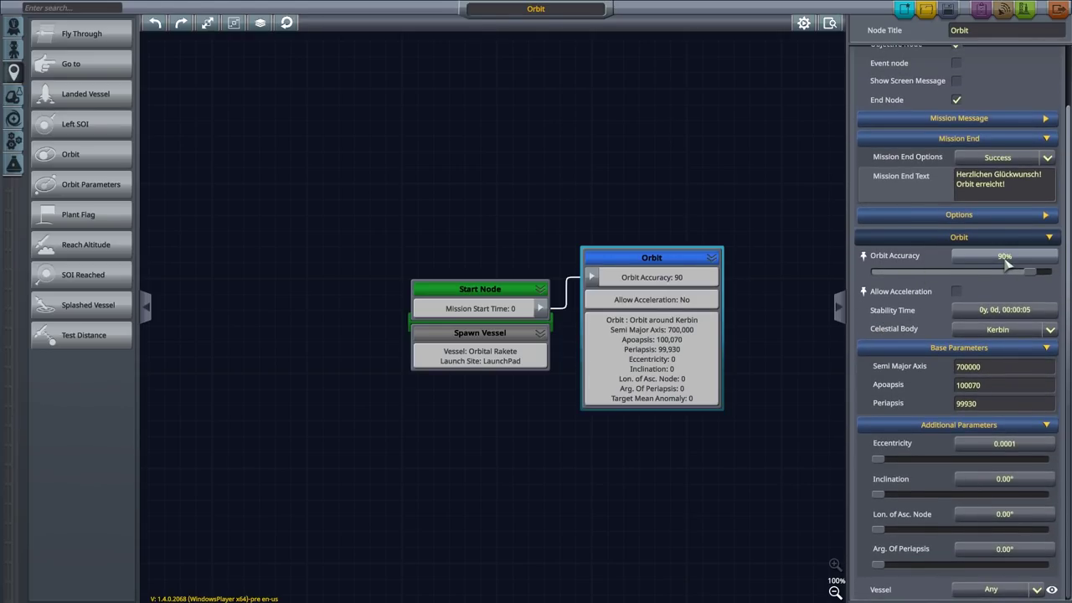
click(1007, 257)
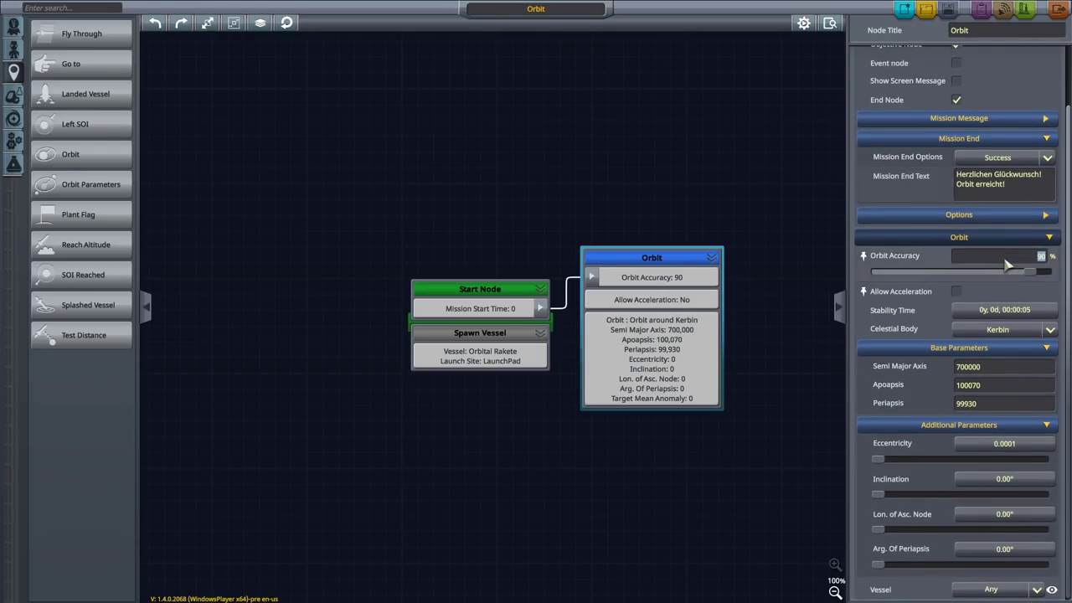
click(1033, 276)
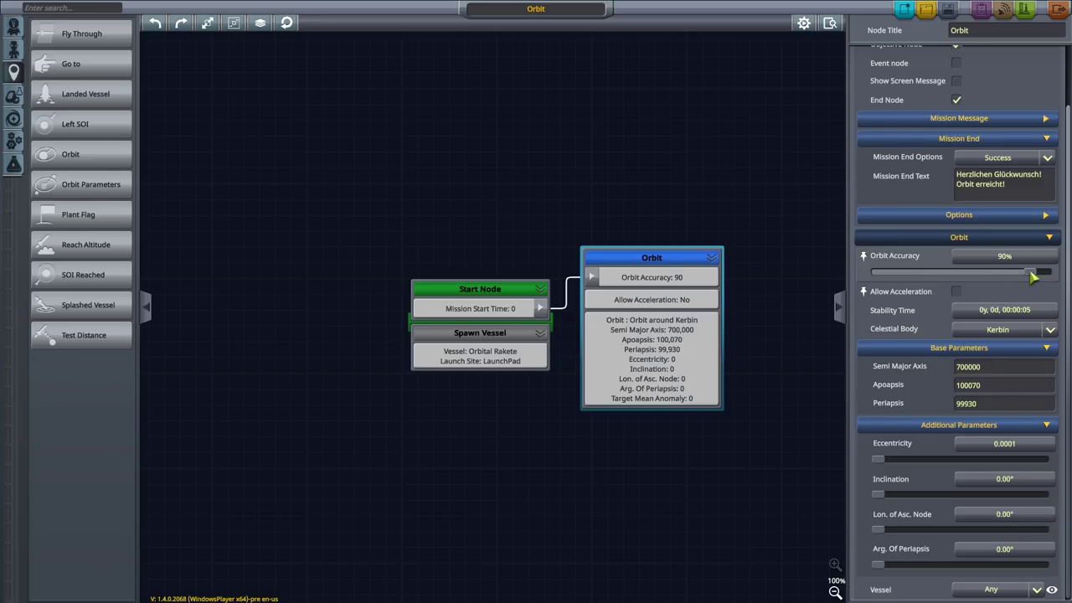
mouse_move(1036, 282)
mouse_down()
mouse_move(997, 281)
mouse_move(1054, 281)
mouse_up()
mouse_move(1021, 277)
mouse_down()
mouse_move(1043, 273)
mouse_move(1031, 280)
mouse_up()
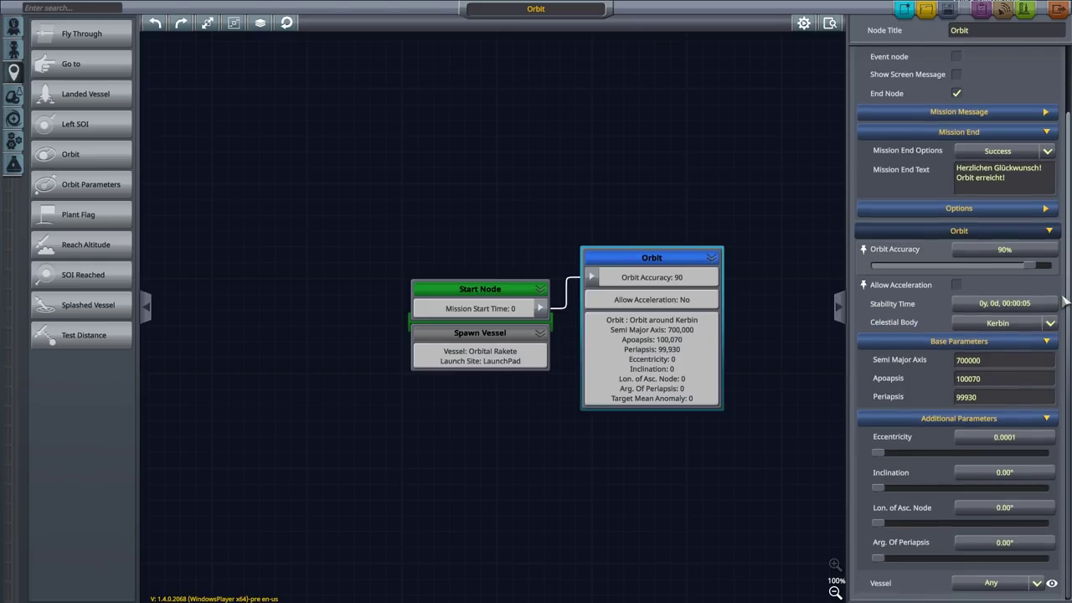
Show the Kerbin orbit preview and set both the Apoapsis and Periapsis of the target orbit to 80000
click(992, 389)
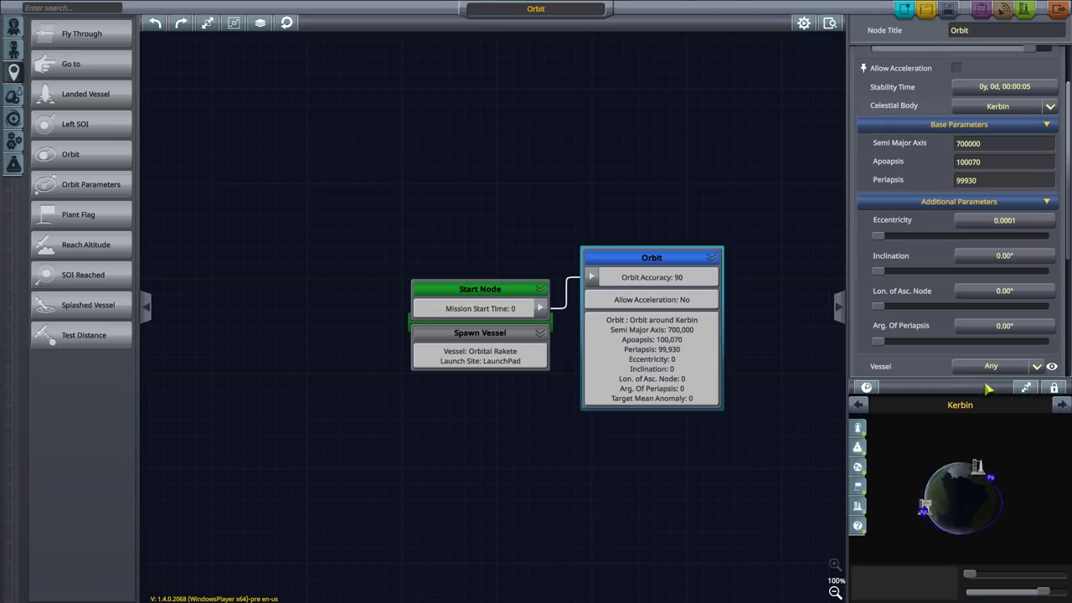
click(989, 168)
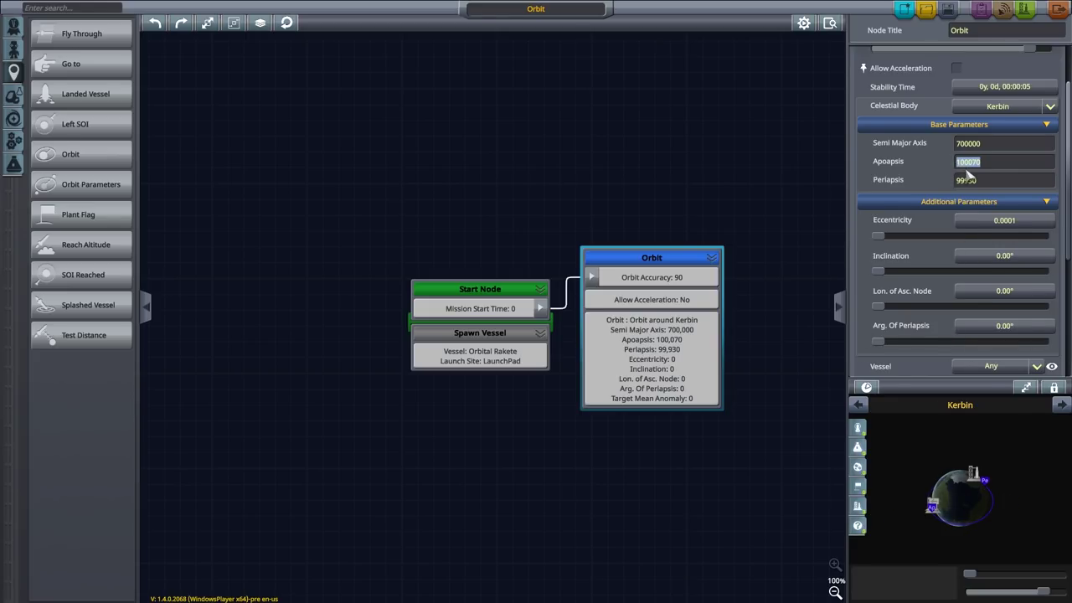
text(80000)
click(995, 181)
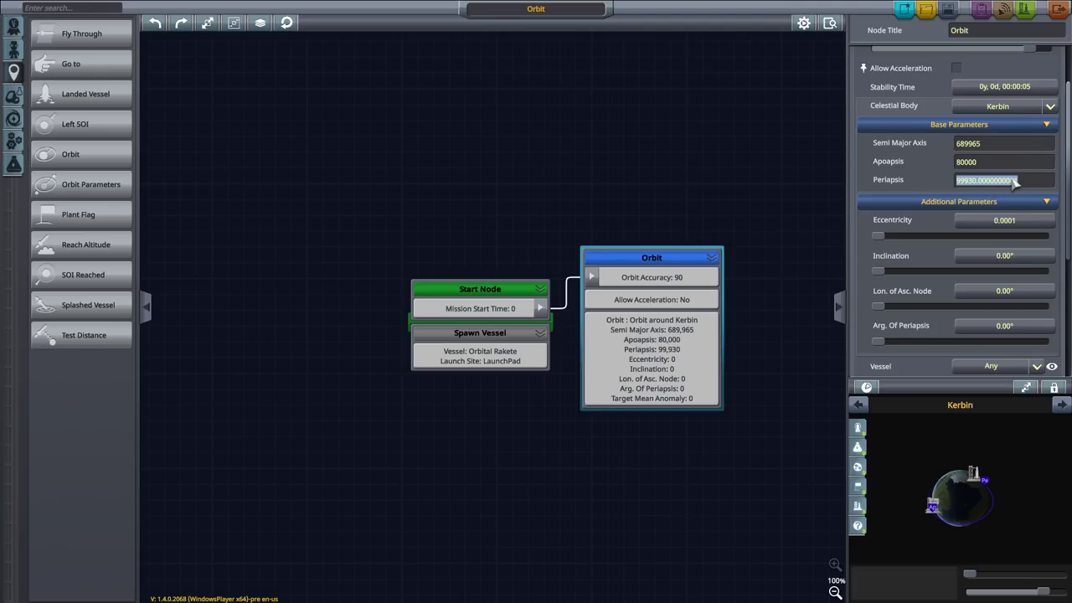
text(80000)
click(1003, 164)
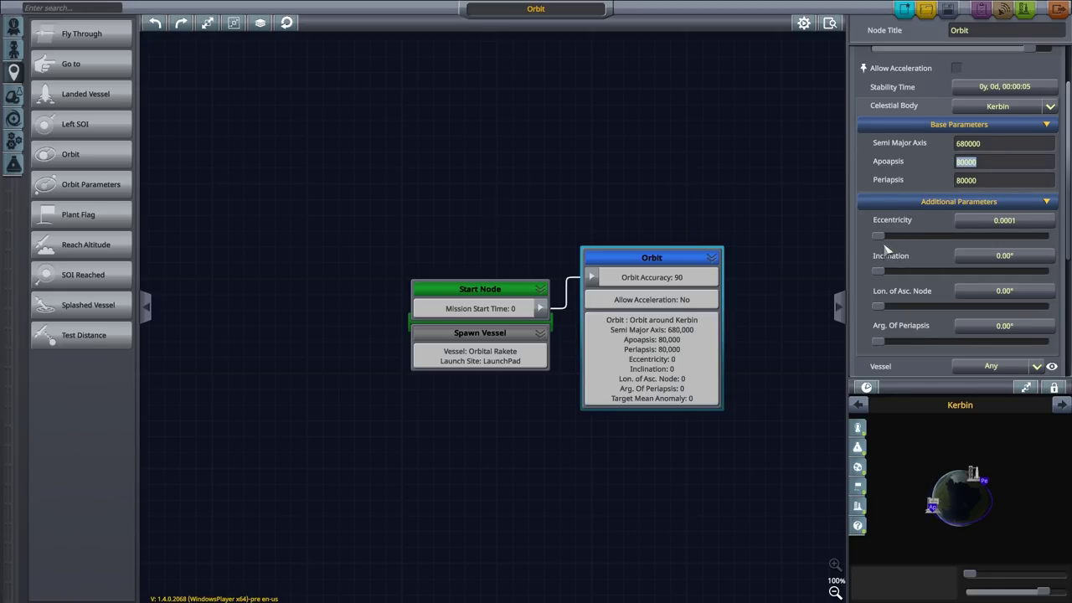
Try an orbit inclination of 33.94°, inspect the tilted orbit around Kerbin, and reset the inclination to 0.00°
drag(877, 277, 909, 277)
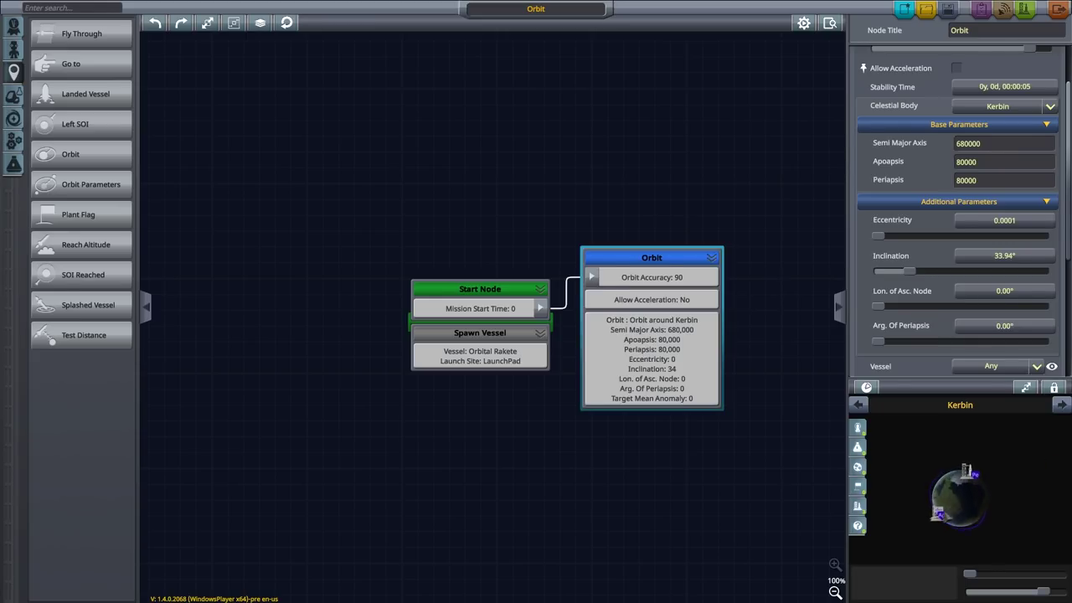
mouse_move(978, 489)
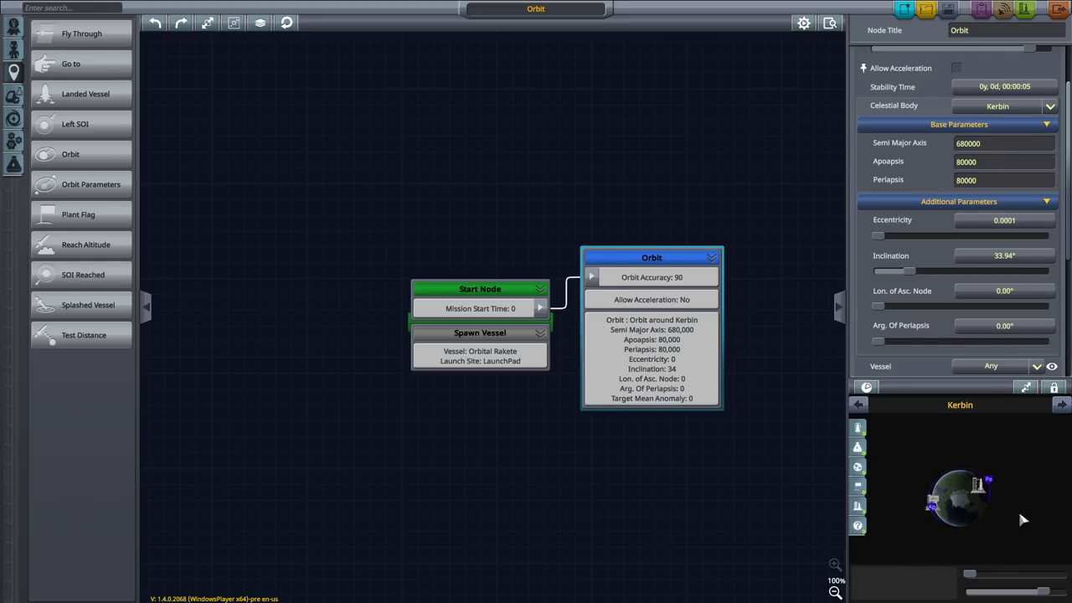
scroll(1033, 504, up, 5)
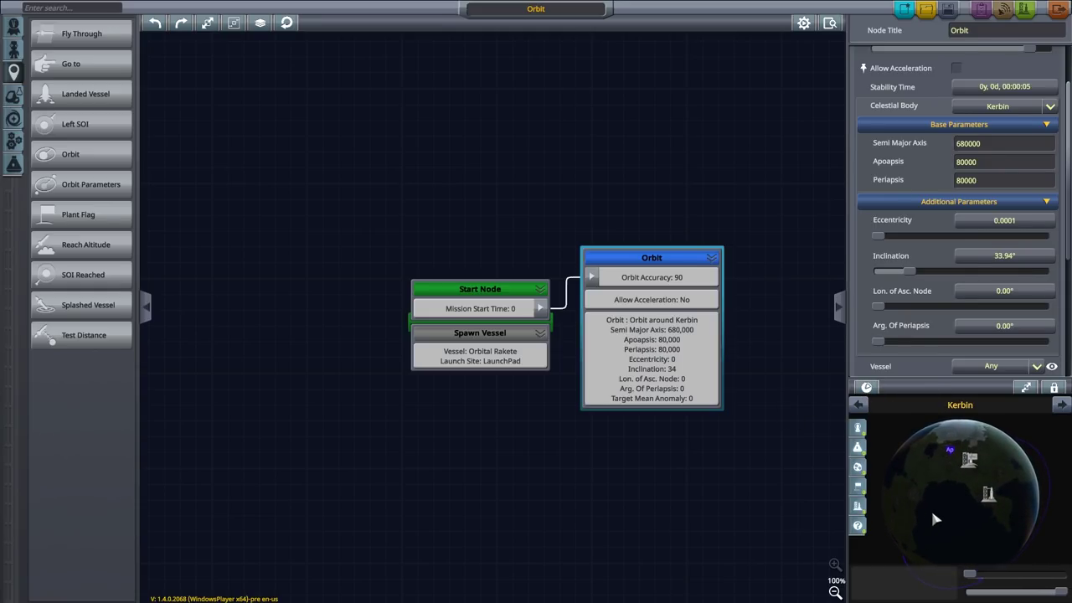
mouse_move(953, 499)
mouse_down()
mouse_move(869, 500)
mouse_move(998, 494)
mouse_move(1002, 477)
mouse_move(992, 490)
mouse_move(982, 475)
mouse_up()
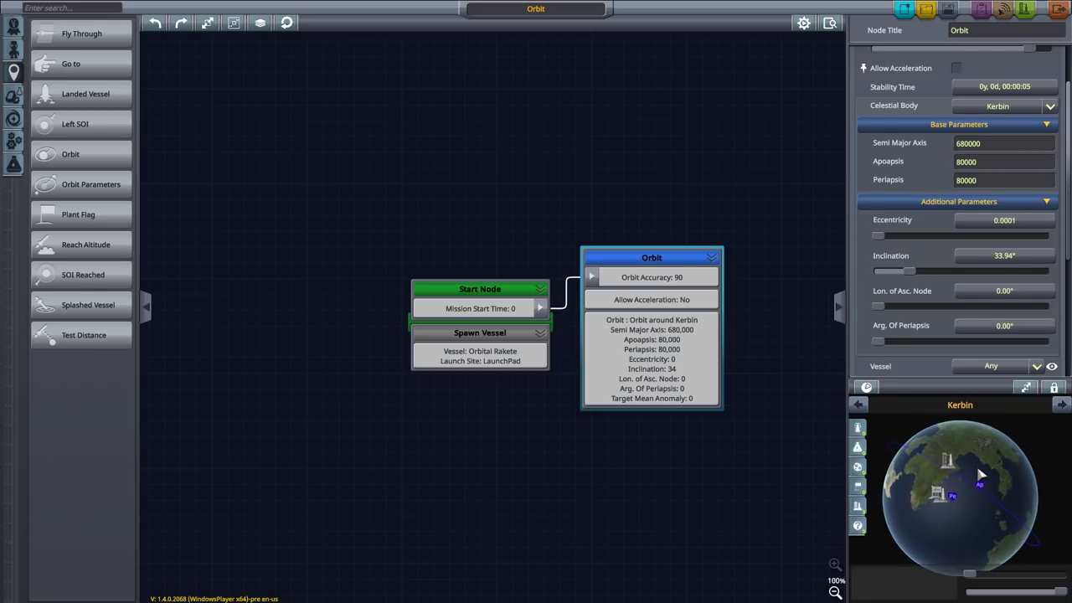
scroll(982, 475, down, 10)
scroll(980, 469, up, 10)
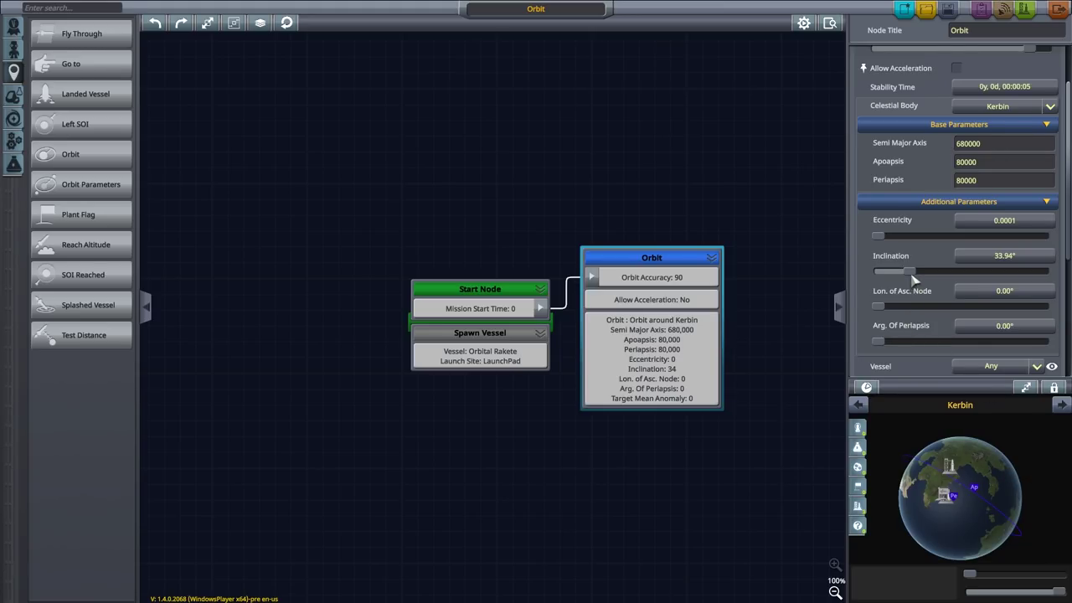
drag(911, 273, 873, 278)
Try an orbit eccentricity of about 0.24, inspect the orbit's shape around Kerbin, and return the eccentricity to 0.0001
drag(980, 456, 948, 508)
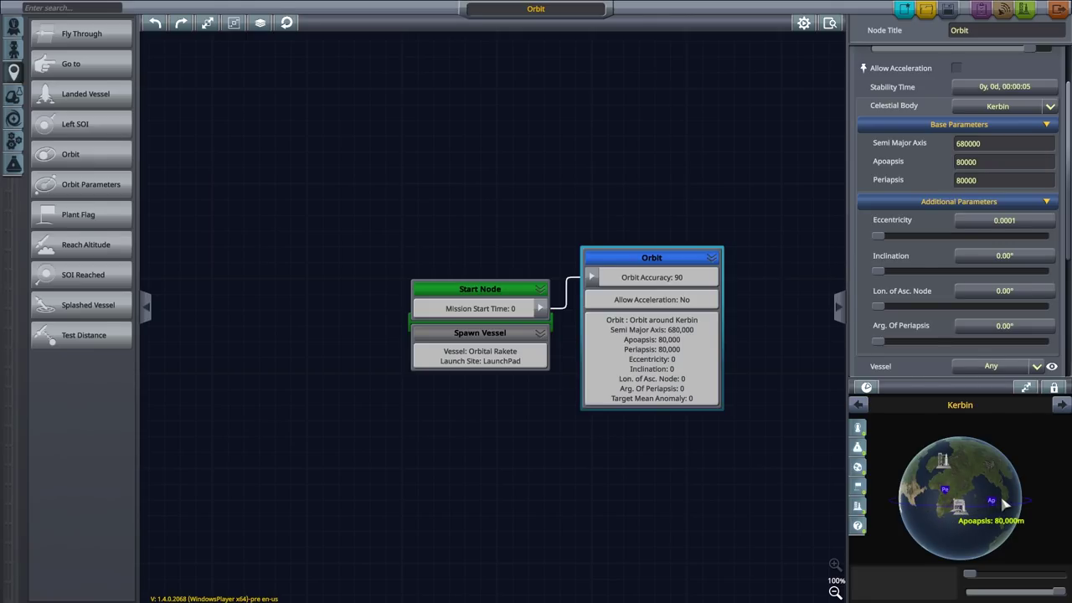
drag(1038, 462, 1003, 470)
drag(877, 236, 919, 236)
drag(981, 503, 938, 456)
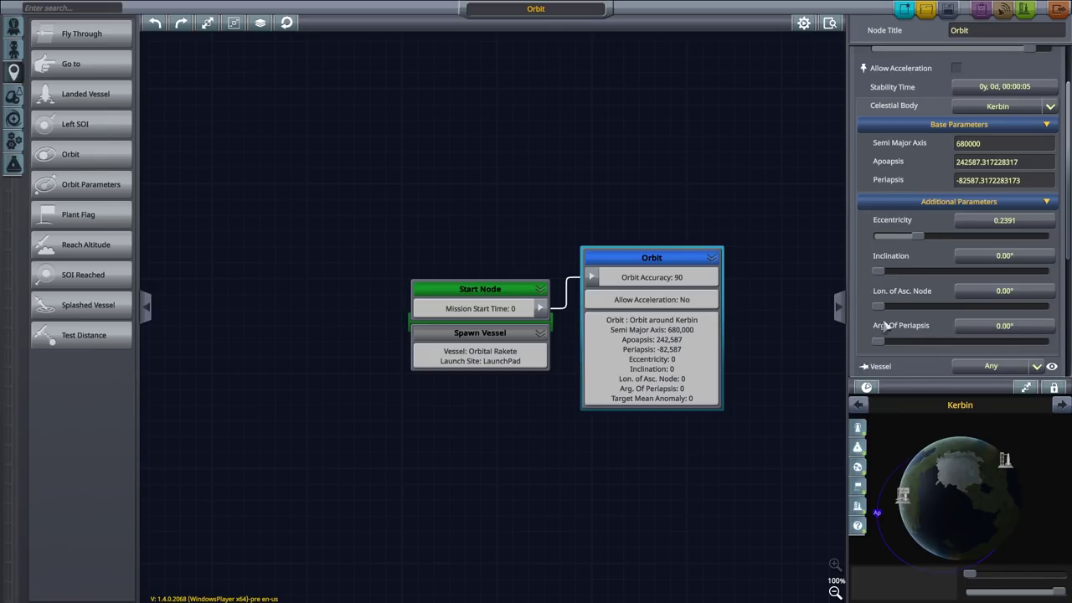
drag(918, 237, 869, 243)
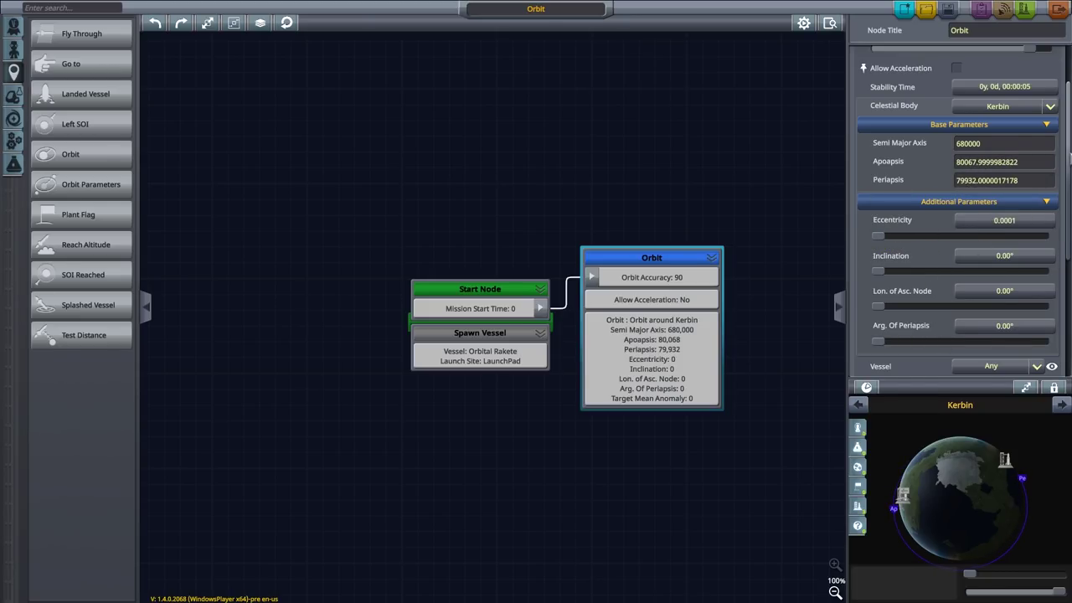
Assign the Orbital Rakete as the vessel required for the Orbit objective
scroll(1068, 159, up, 3)
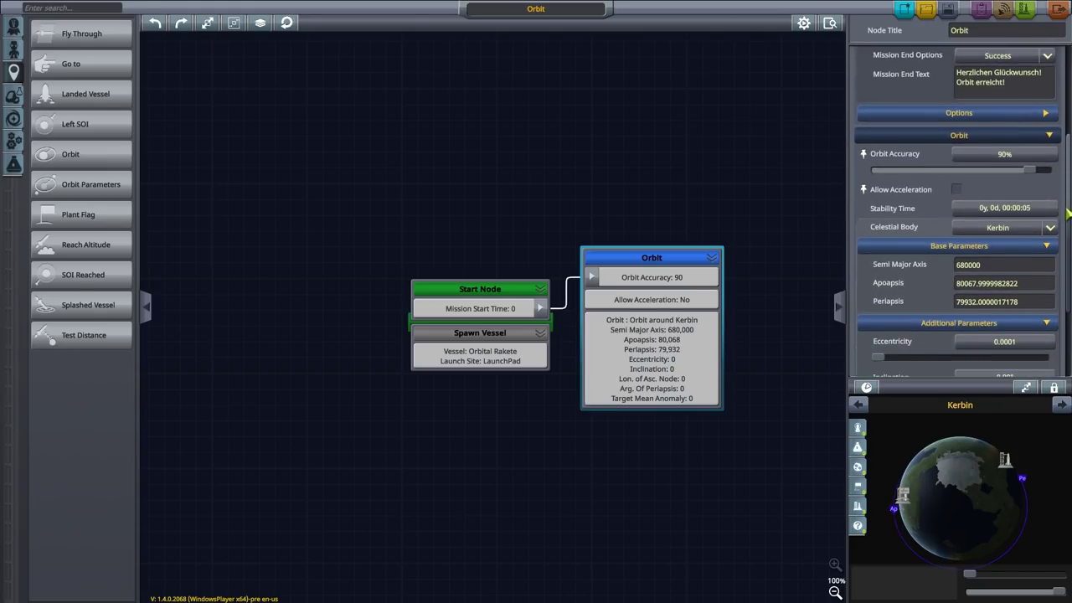
scroll(1065, 225, down, 3)
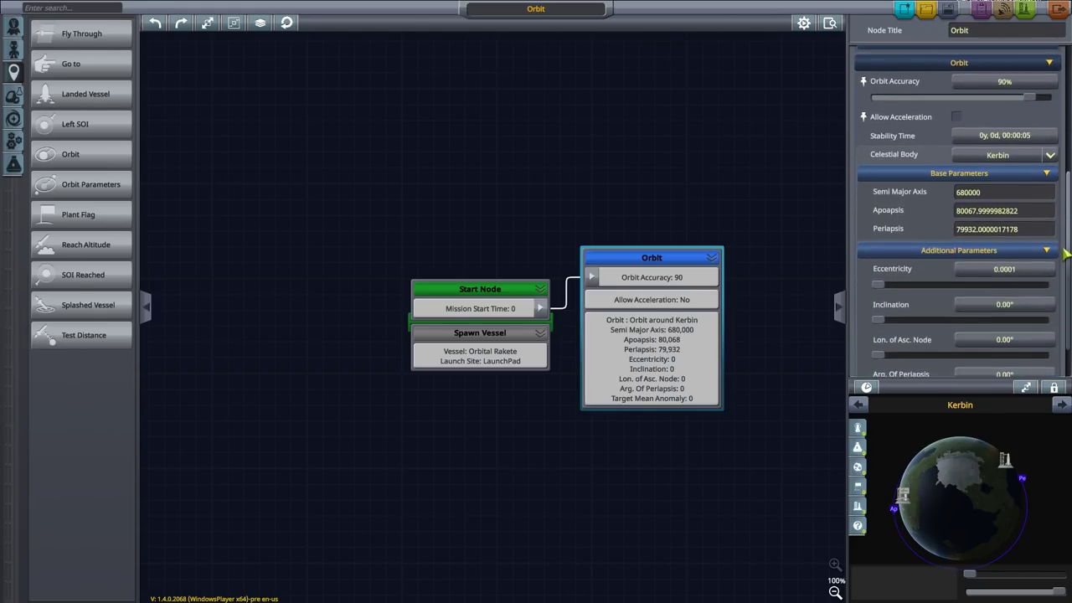
click(1036, 367)
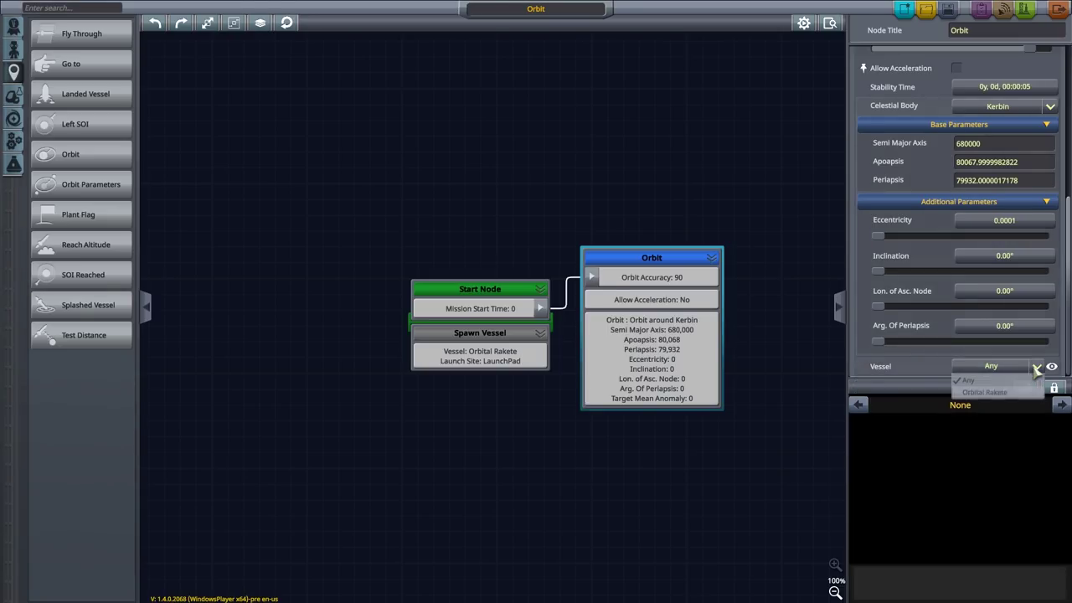
click(986, 393)
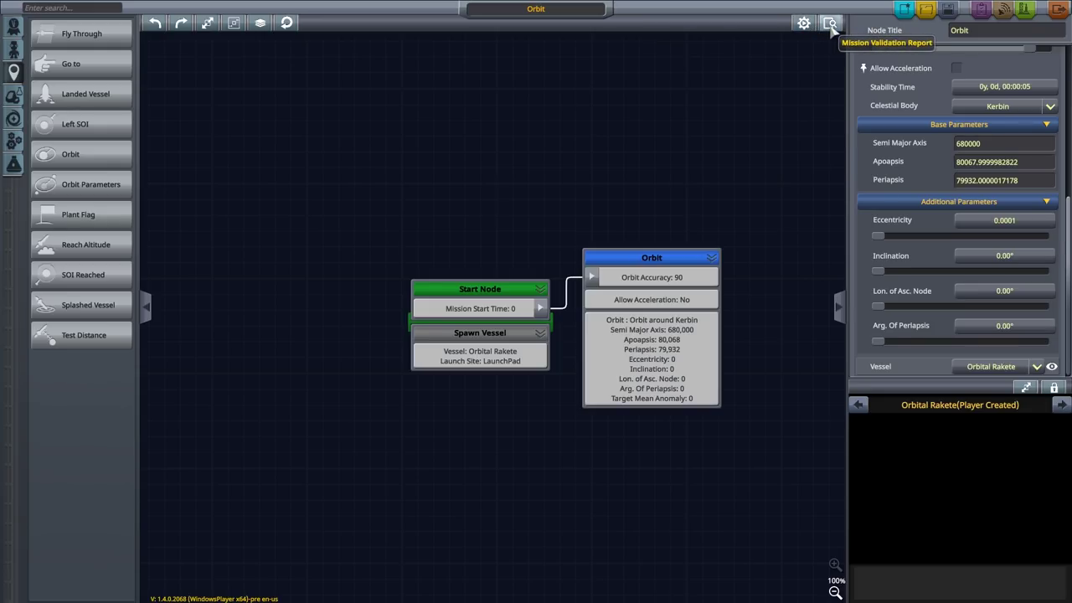
Run the mission validation, review the validation report, and close it
click(804, 23)
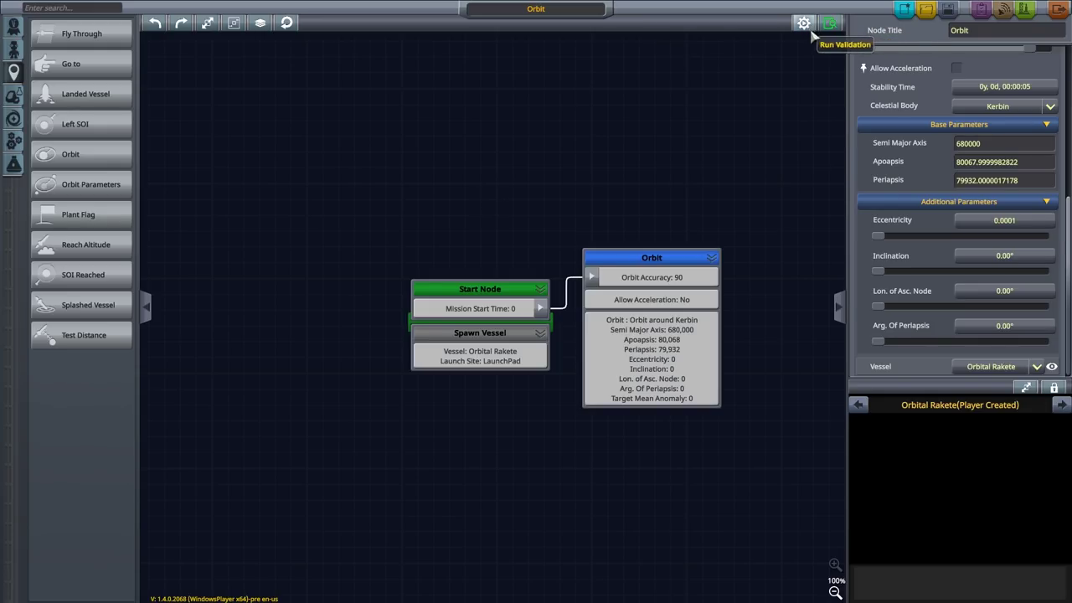
click(830, 25)
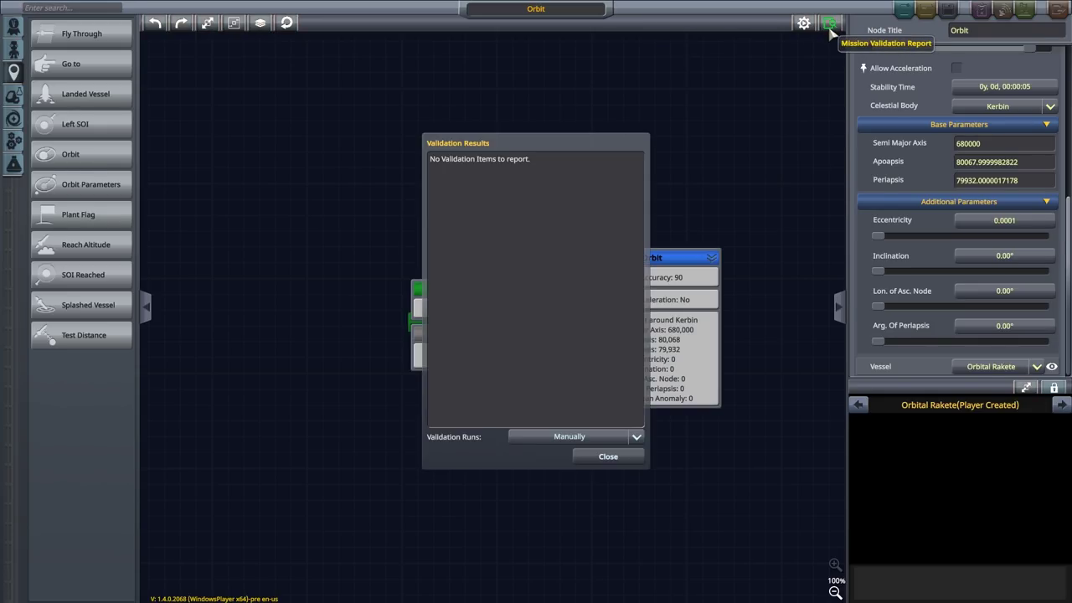
click(595, 459)
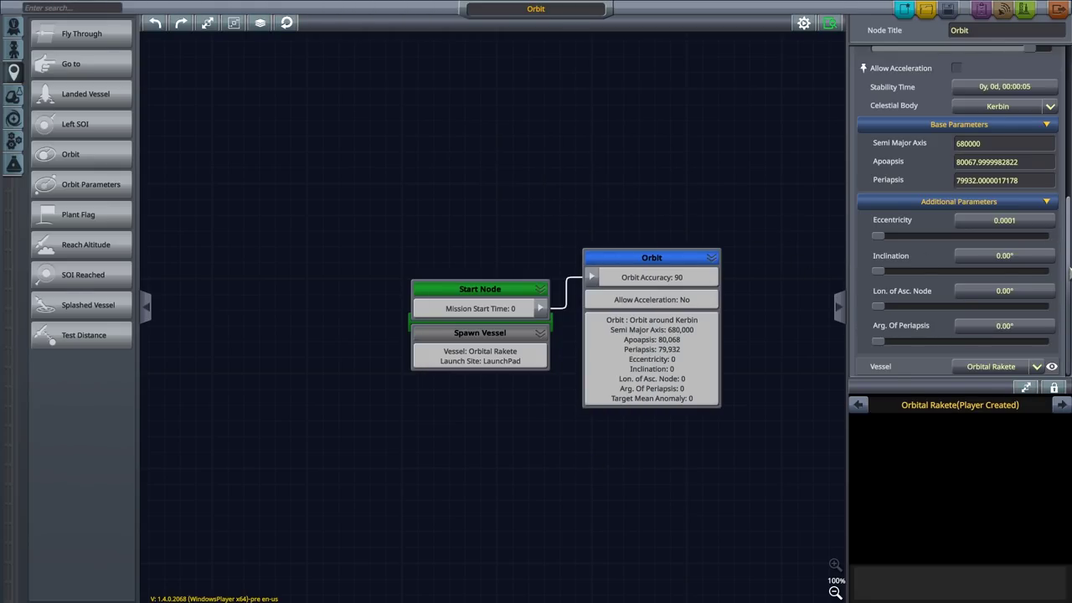
Test the mission validation with End Node disabled on the Orbit node, review the report, and enable End Node again
scroll(1069, 268, up, 5)
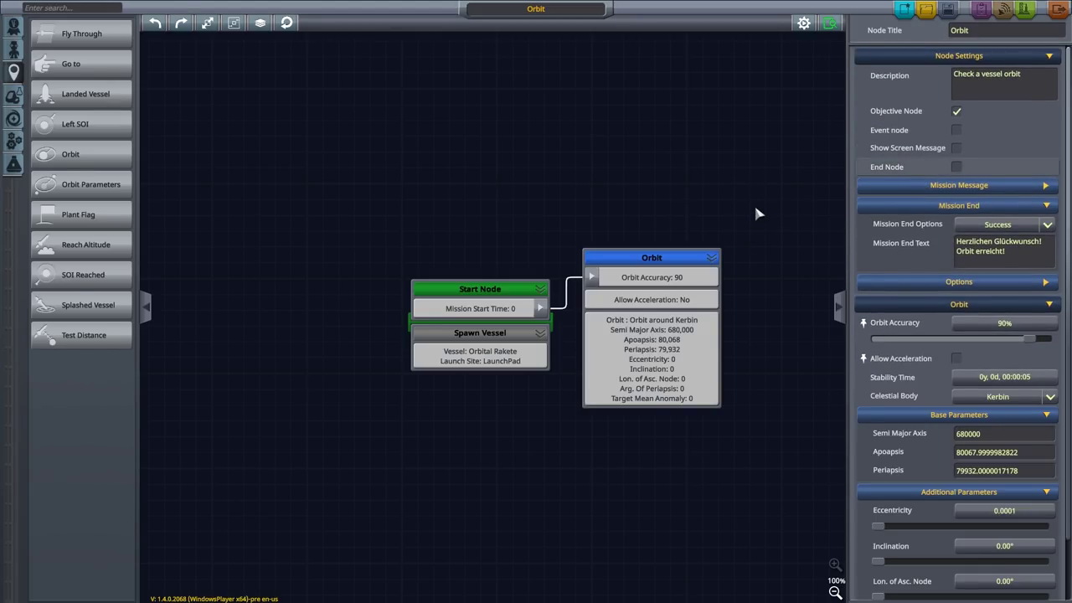
click(828, 24)
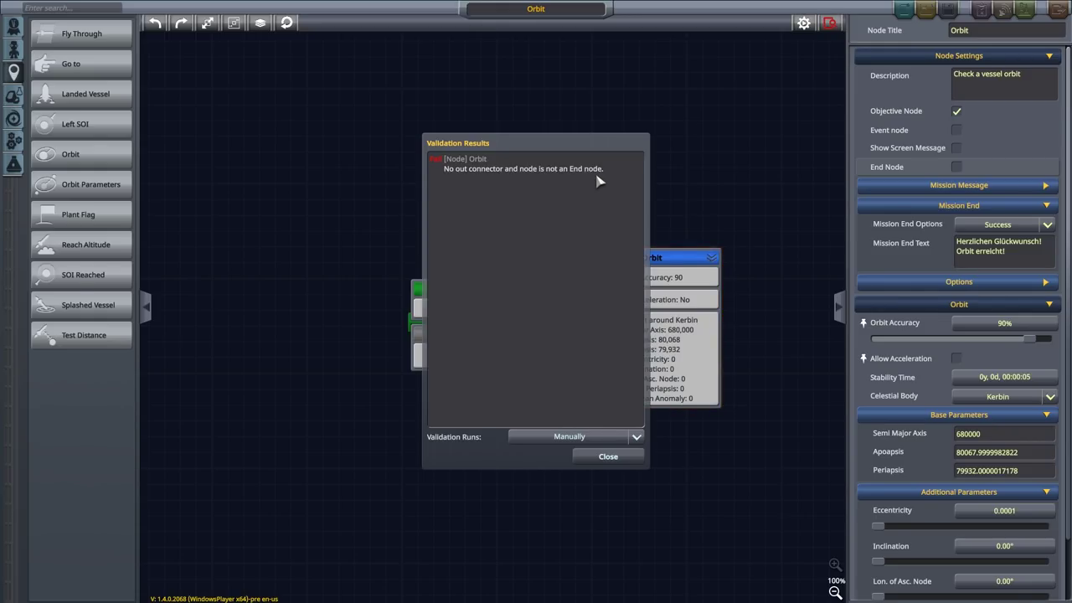
click(610, 455)
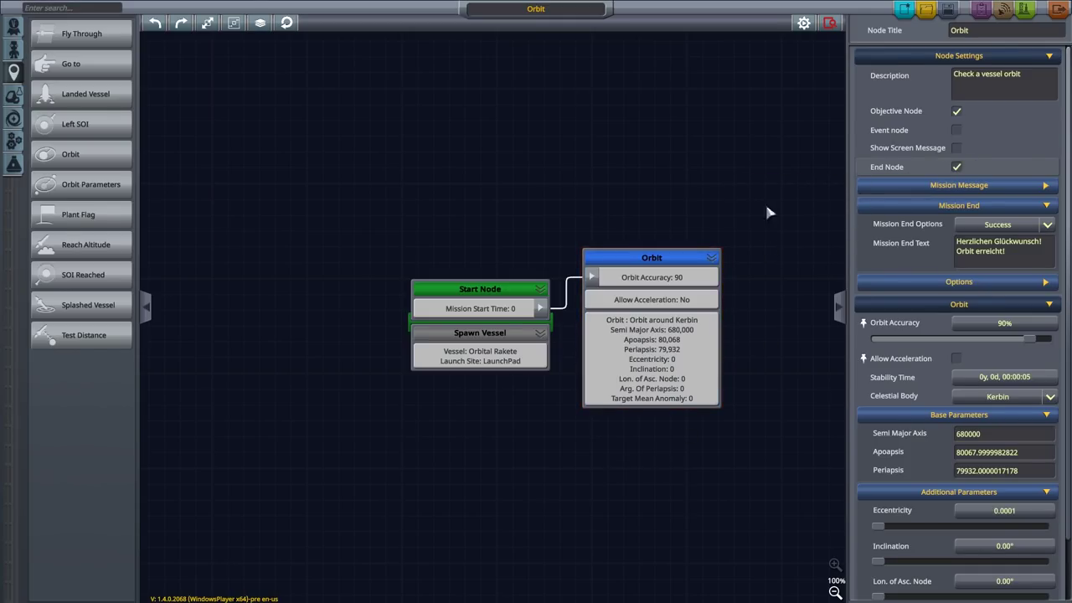
click(829, 23)
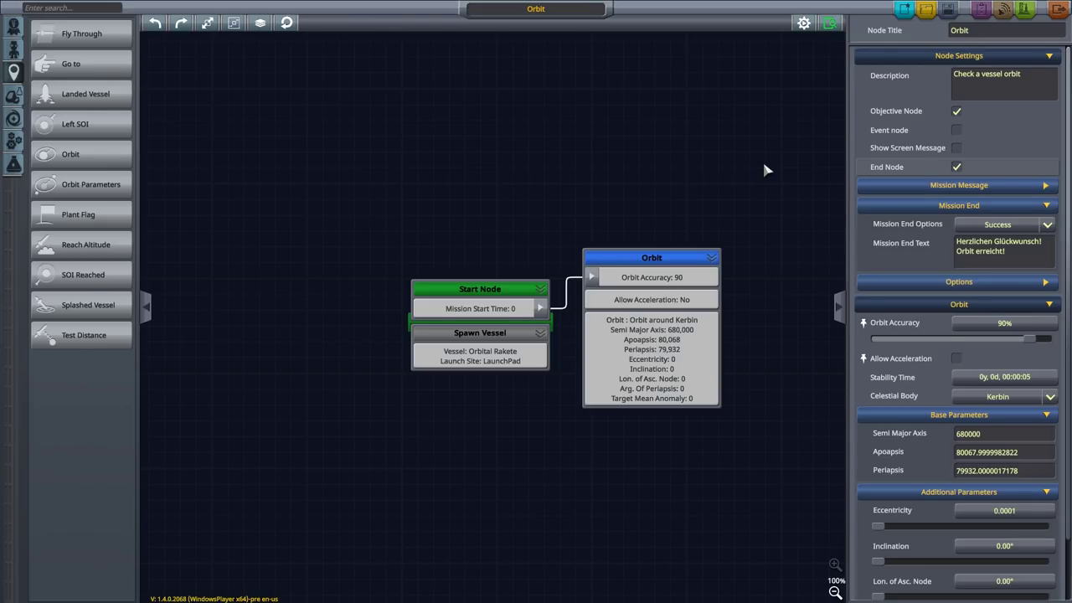
Save the mission and go to the Tracking Station
click(1003, 11)
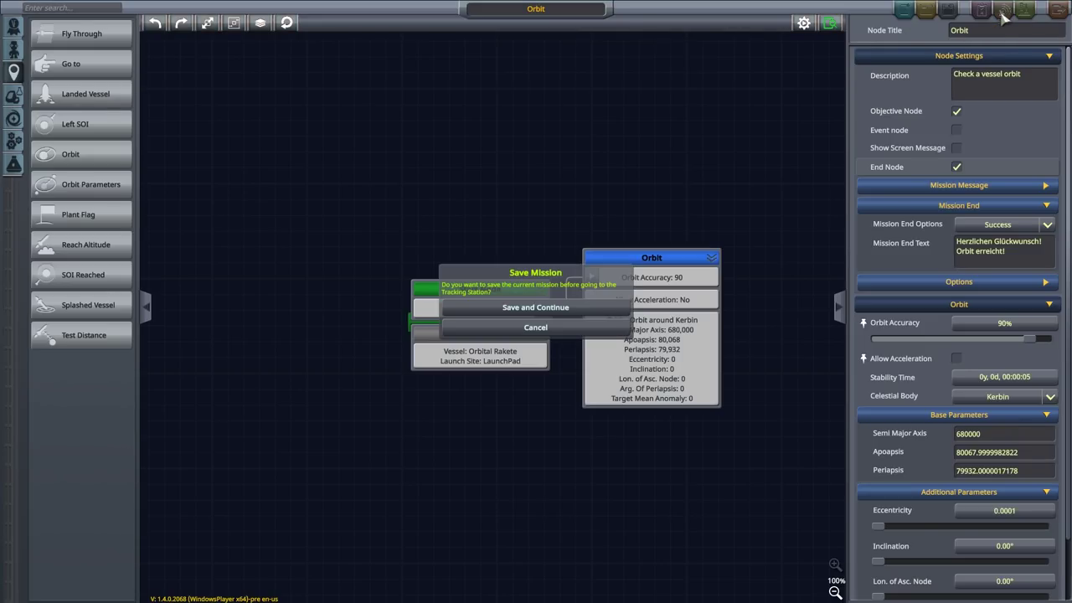
click(548, 308)
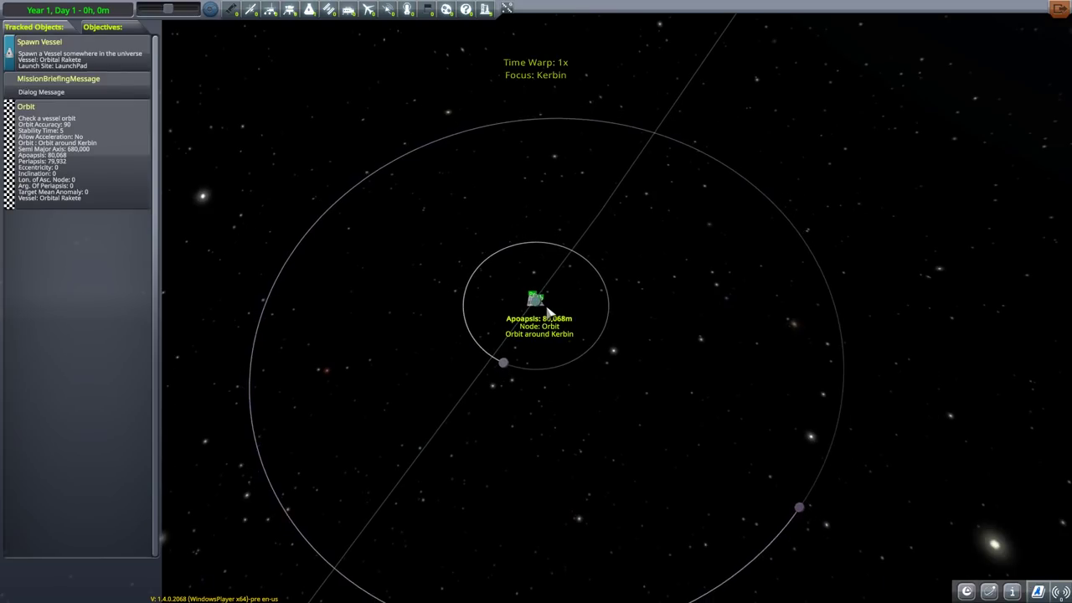
Examine the mission's target orbit around Kerbin and its objective parameters from several angles, and return to the mission editor
scroll(523, 401, up, 10)
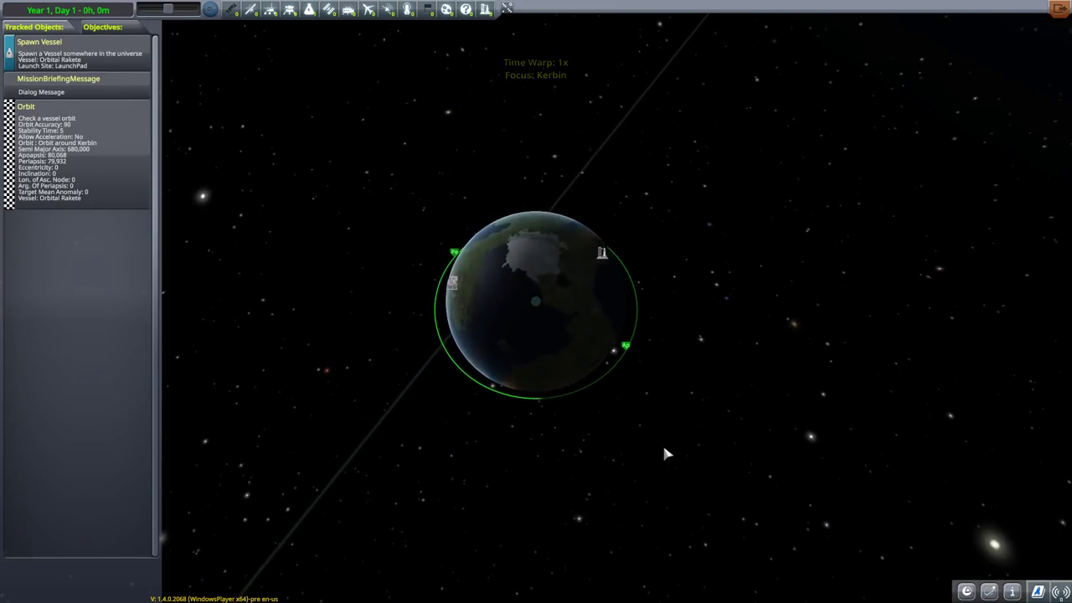
drag(664, 452, 820, 446)
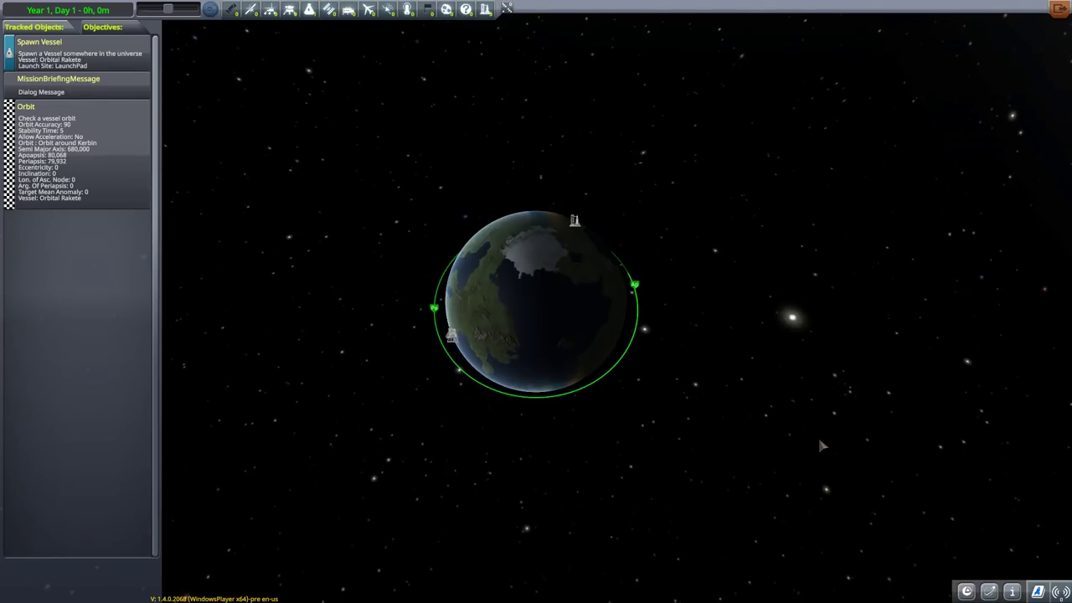
mouse_move(651, 310)
mouse_down()
mouse_move(809, 279)
mouse_move(804, 299)
mouse_move(744, 304)
mouse_move(709, 273)
mouse_move(650, 307)
mouse_up()
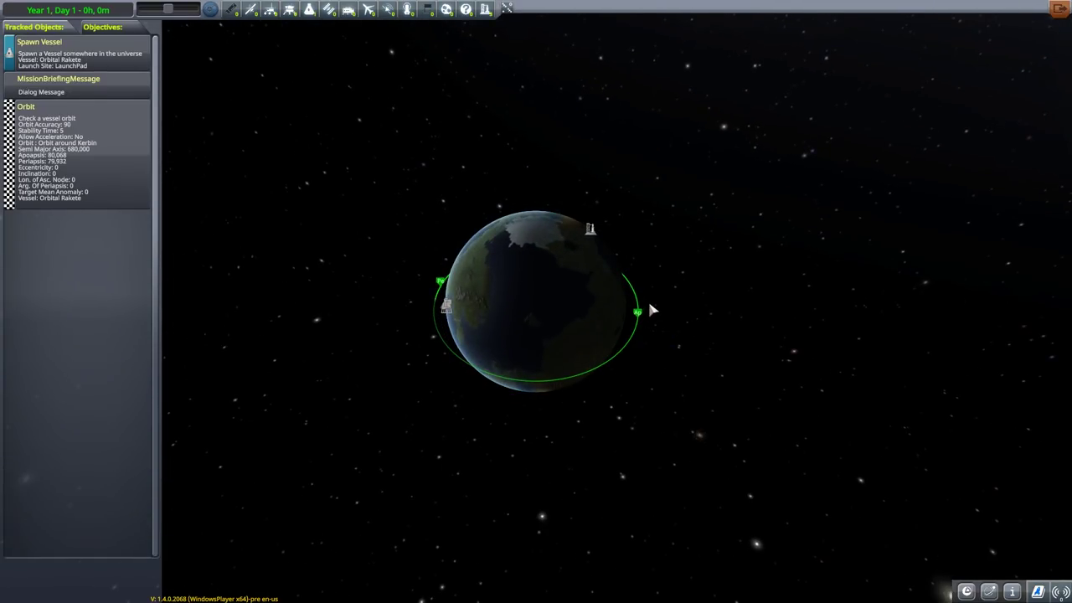
drag(712, 332, 757, 243)
drag(748, 332, 624, 440)
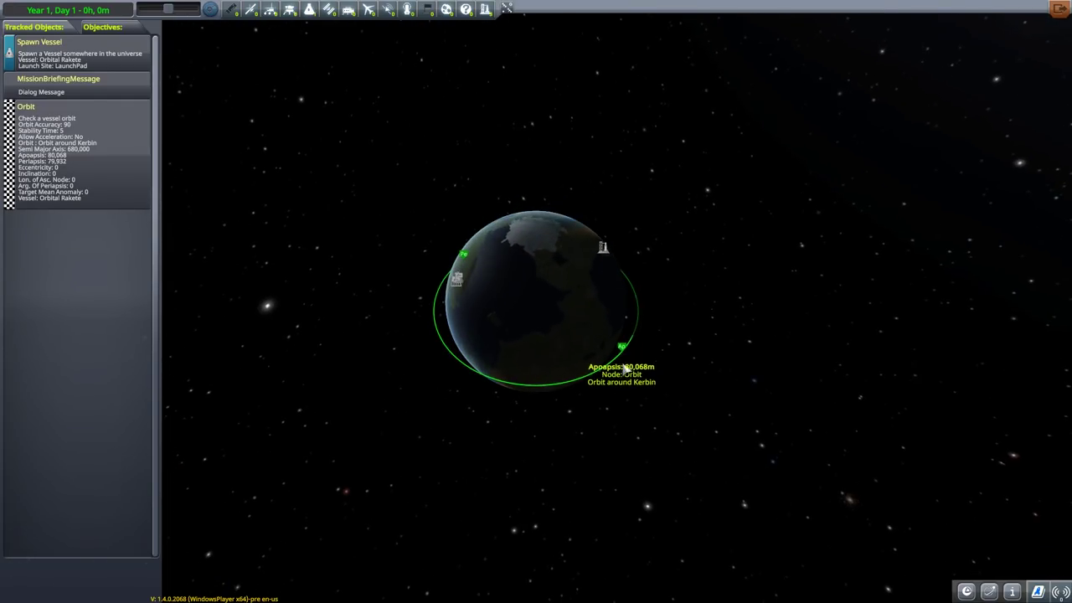
scroll(645, 425, down, 5)
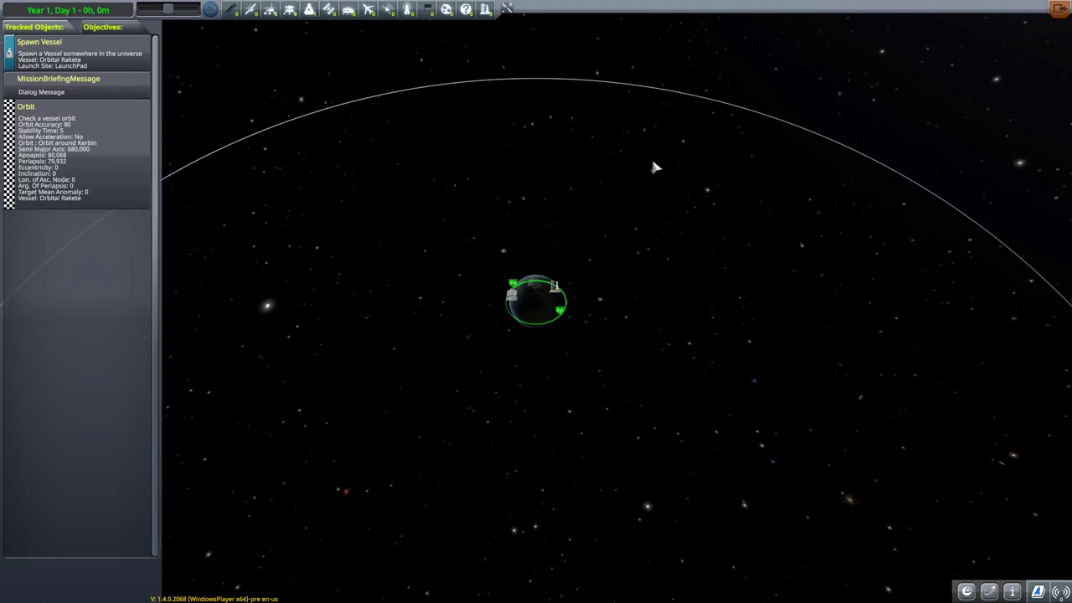
click(50, 164)
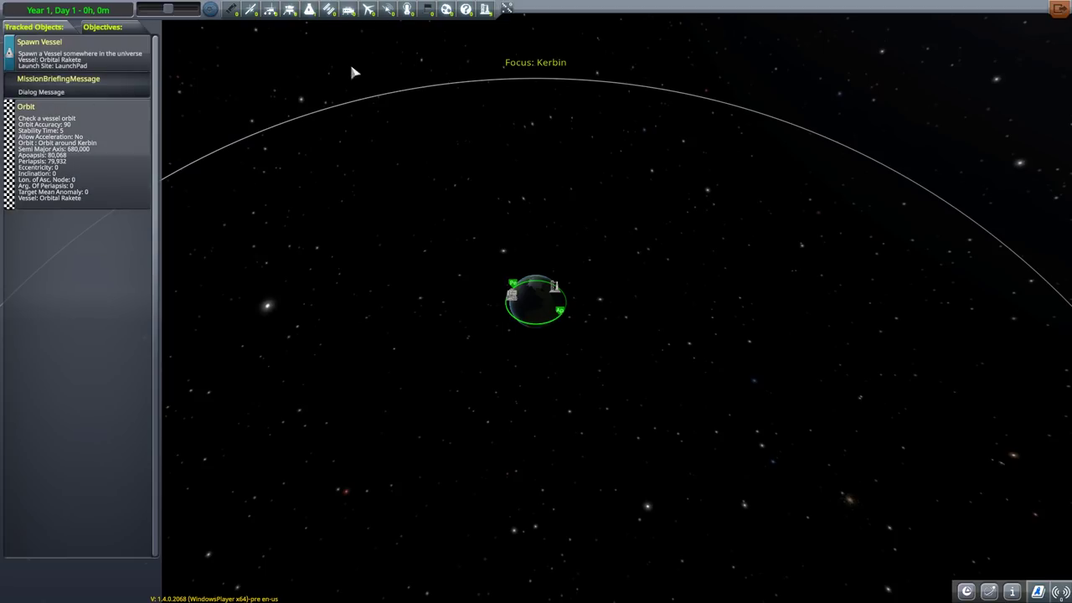
click(1057, 11)
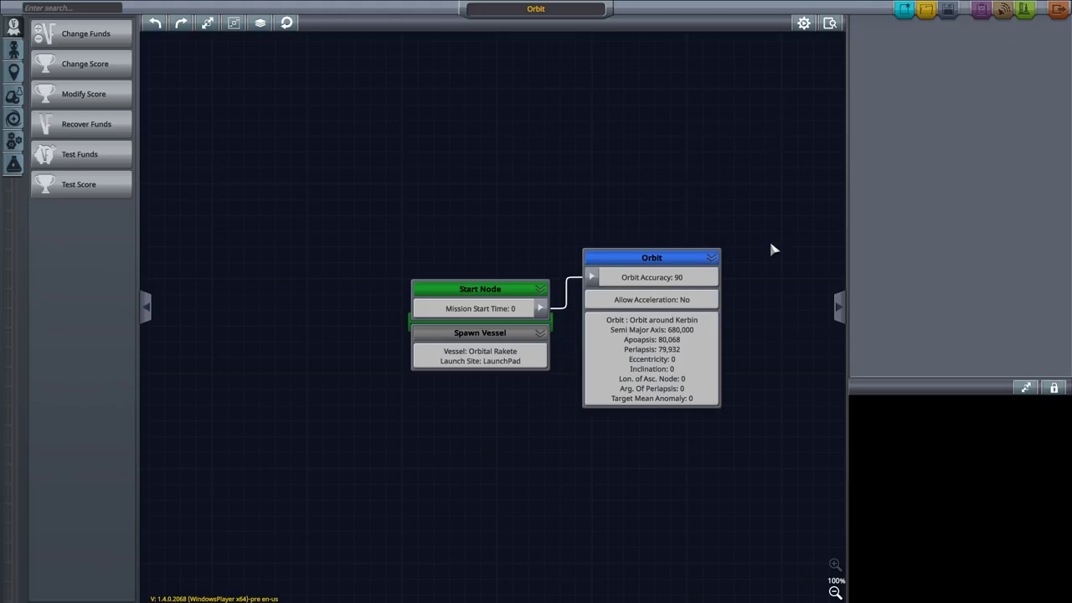
Disable the End Node option on the Orbit node
drag(623, 517, 477, 488)
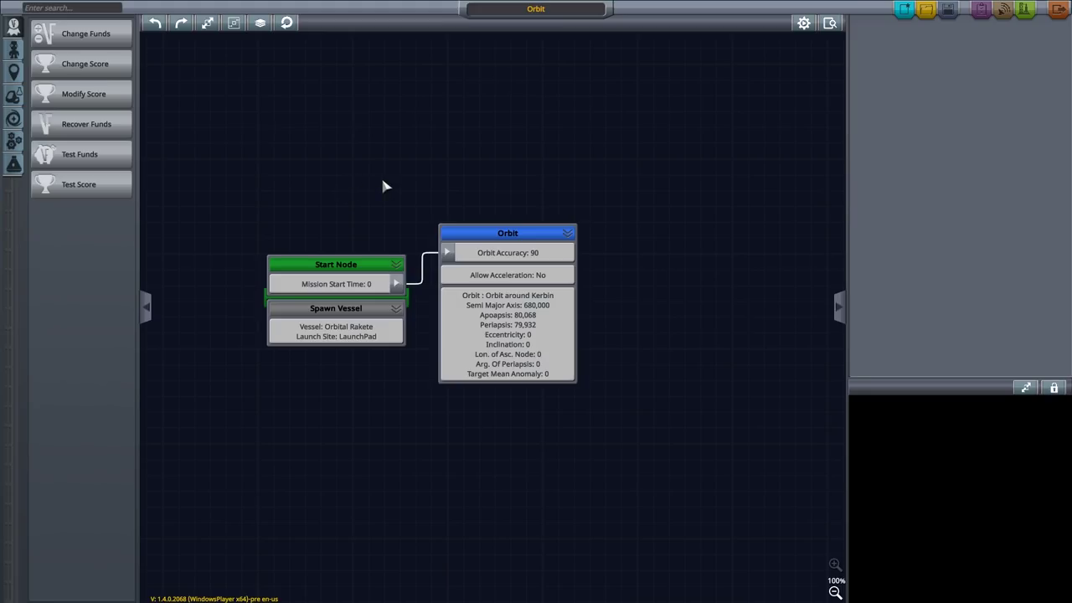
click(519, 234)
click(956, 168)
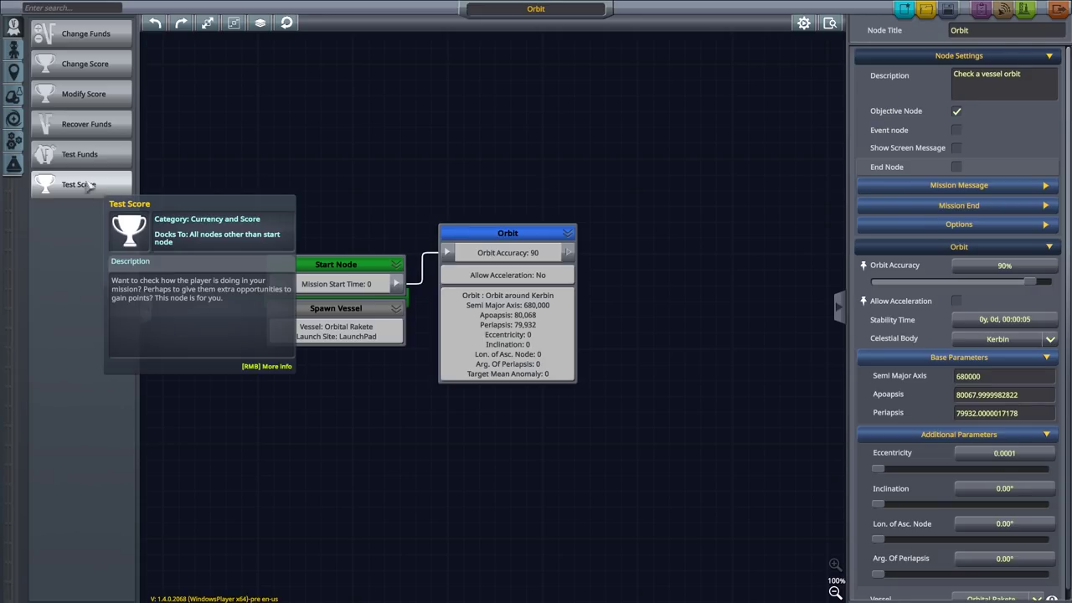
Try out a Kerbal Recovery node for Winter Kerman linked after the Orbit node, and delete it
click(13, 50)
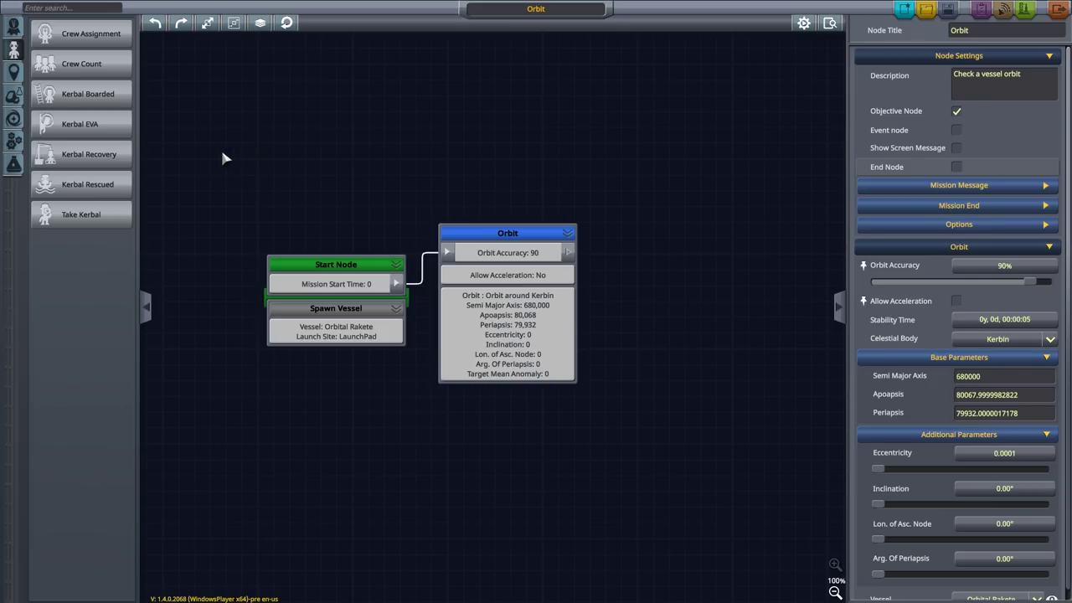
drag(88, 154, 672, 246)
drag(567, 252, 623, 253)
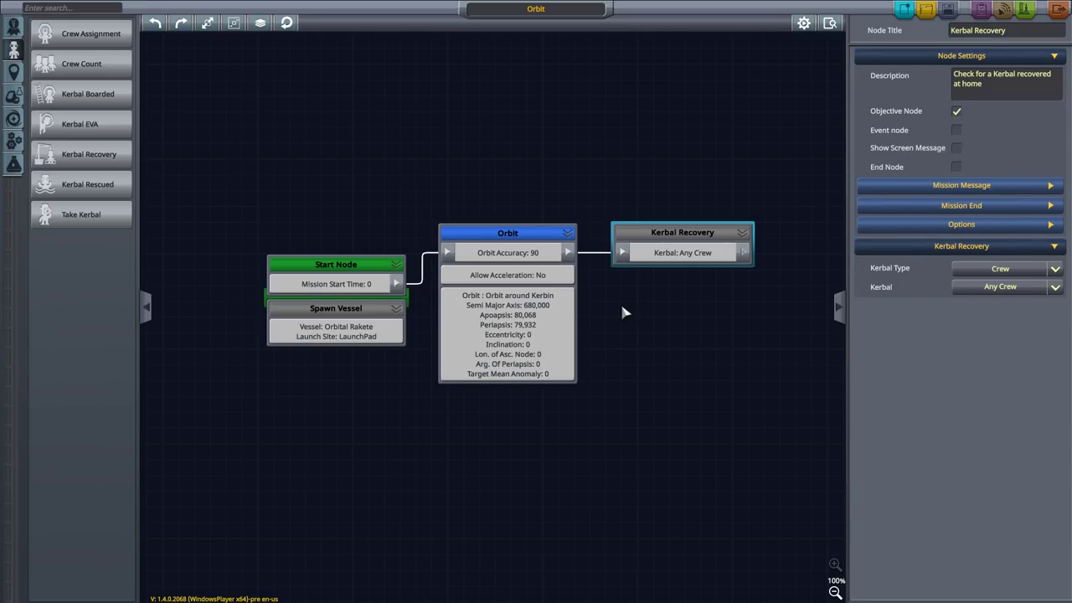
click(998, 287)
scroll(992, 351, down, 2)
click(992, 366)
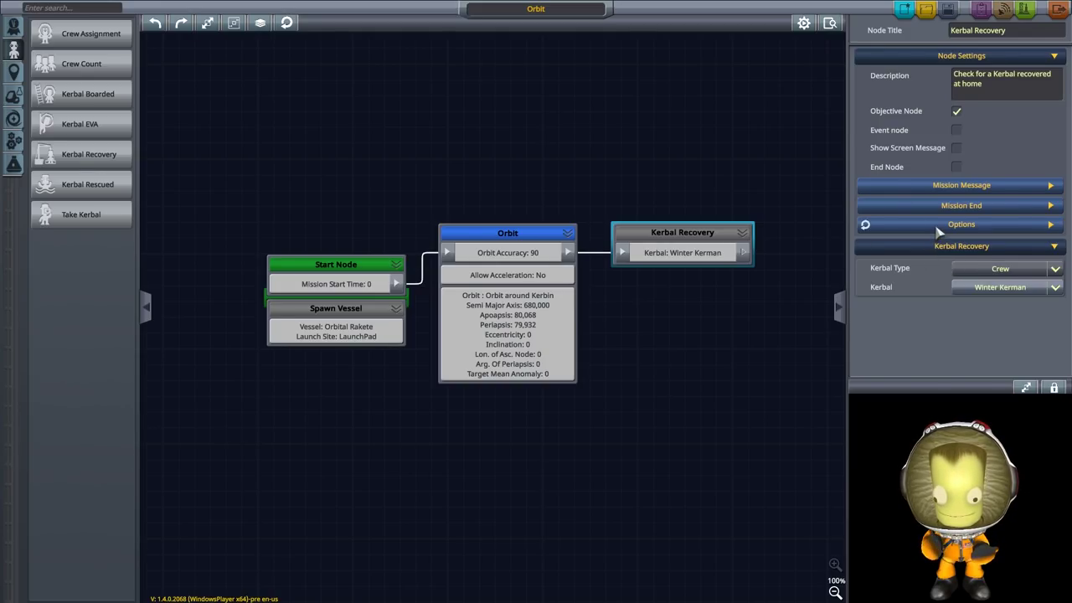
click(668, 239)
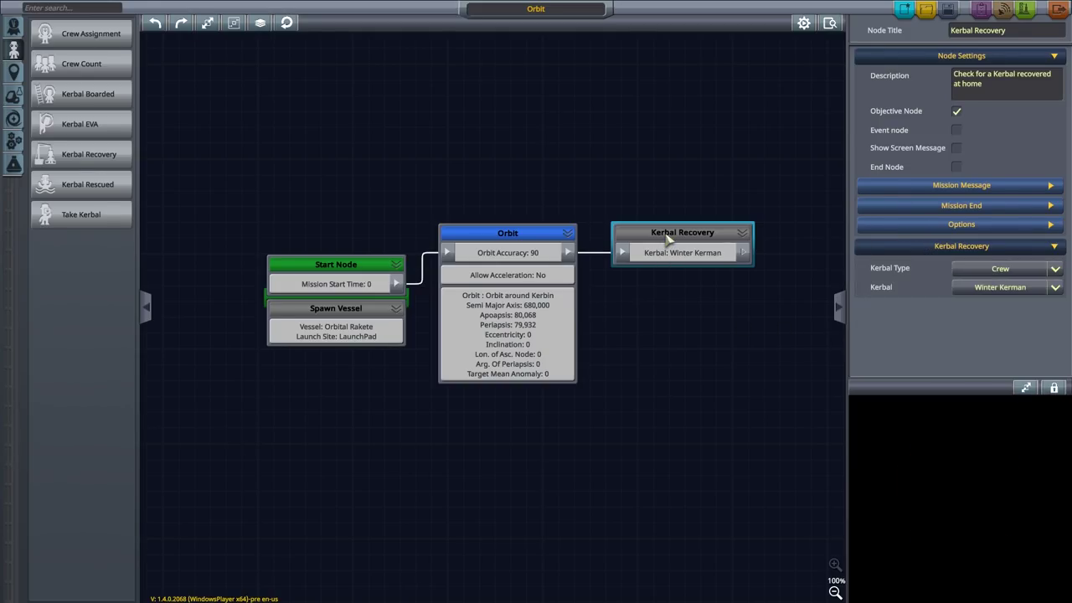
key(Delete)
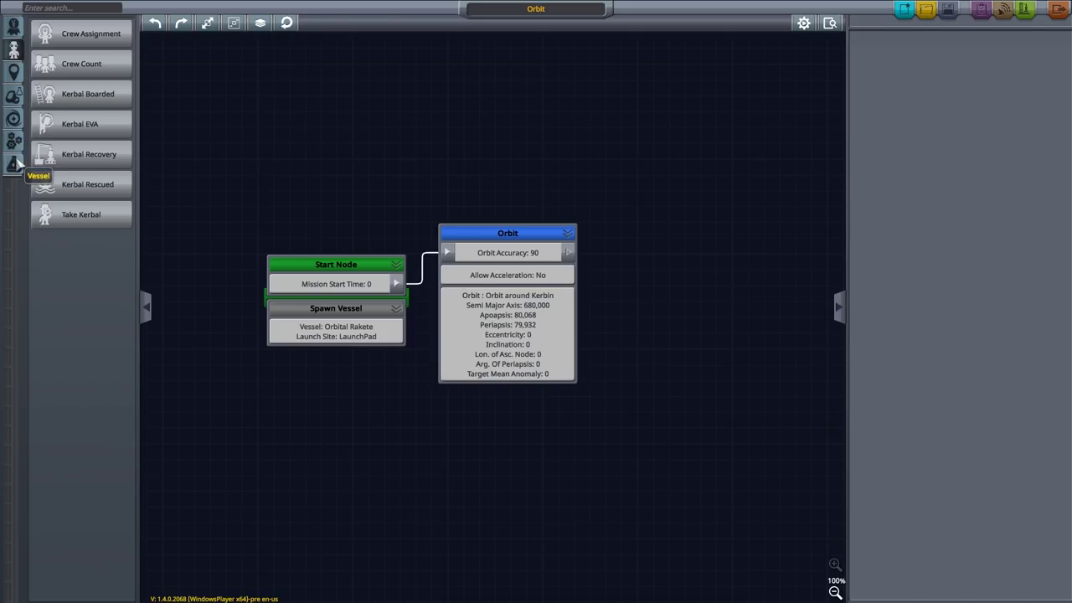
Add a Fail Part node linked after the Orbit node and enable its Event node option
click(13, 163)
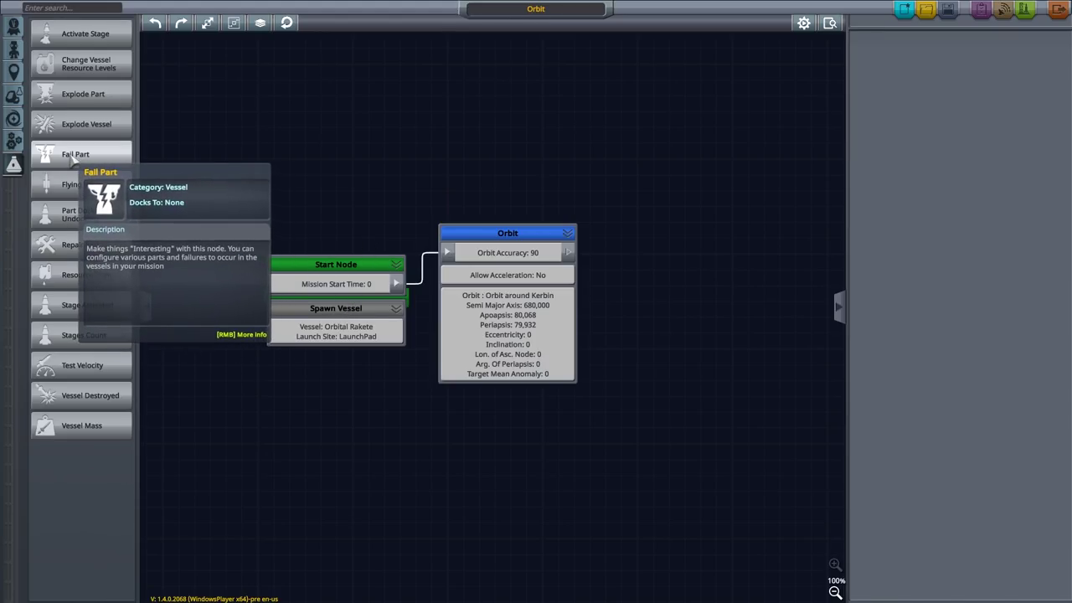
drag(72, 160, 674, 233)
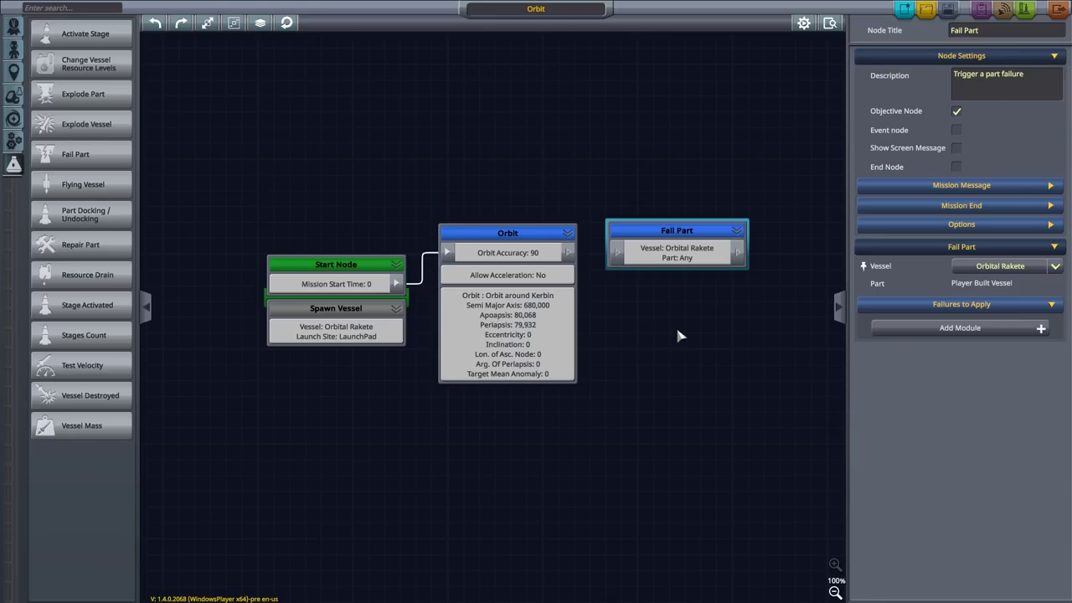
drag(568, 252, 663, 260)
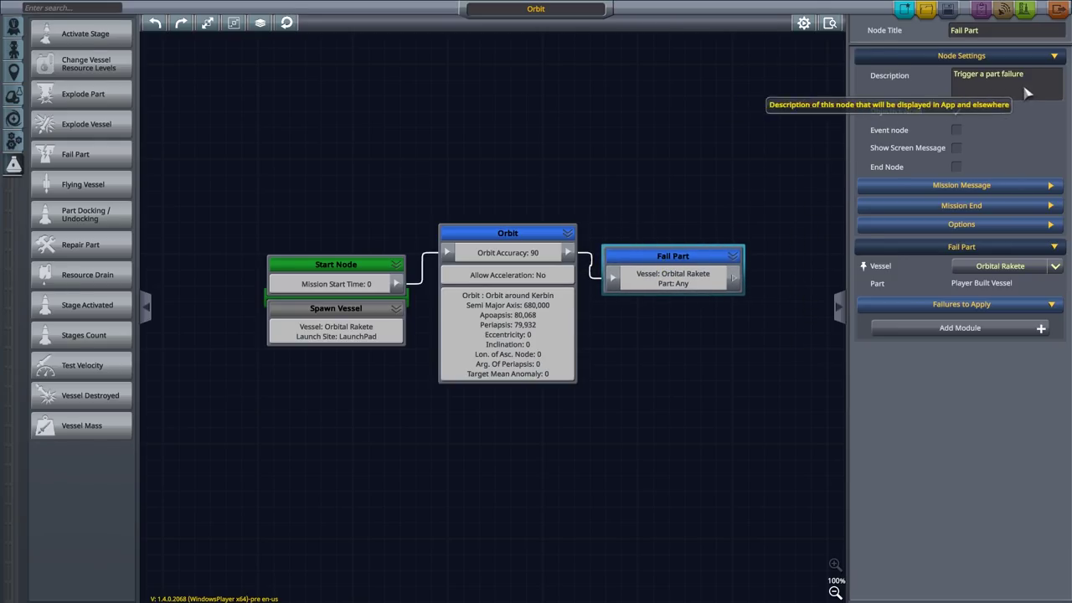
click(957, 132)
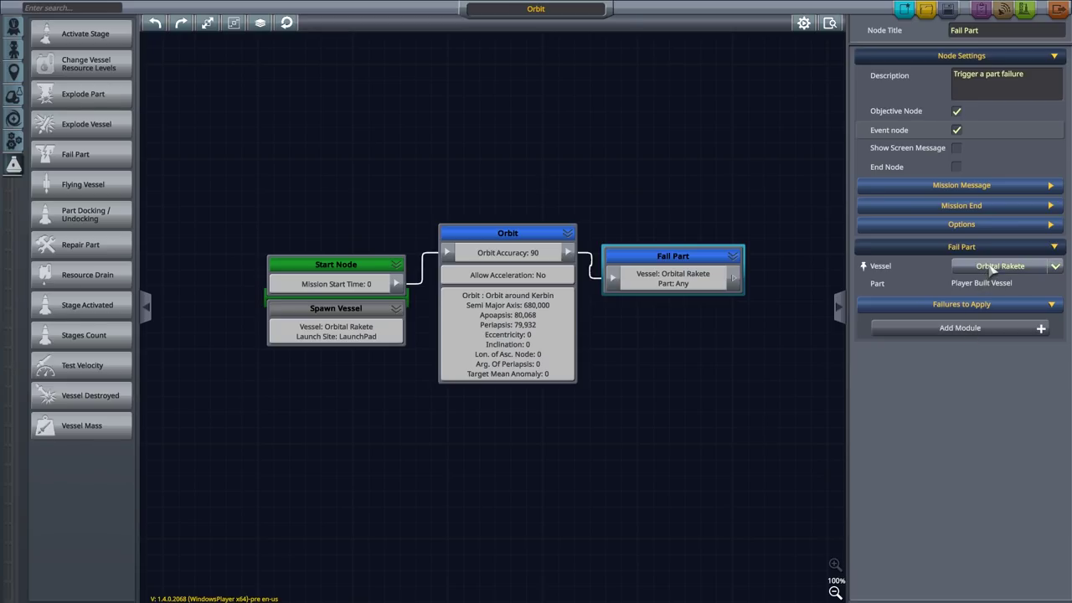
Add the Dead Engine failure to the failures applied by the Fail Part node
click(964, 330)
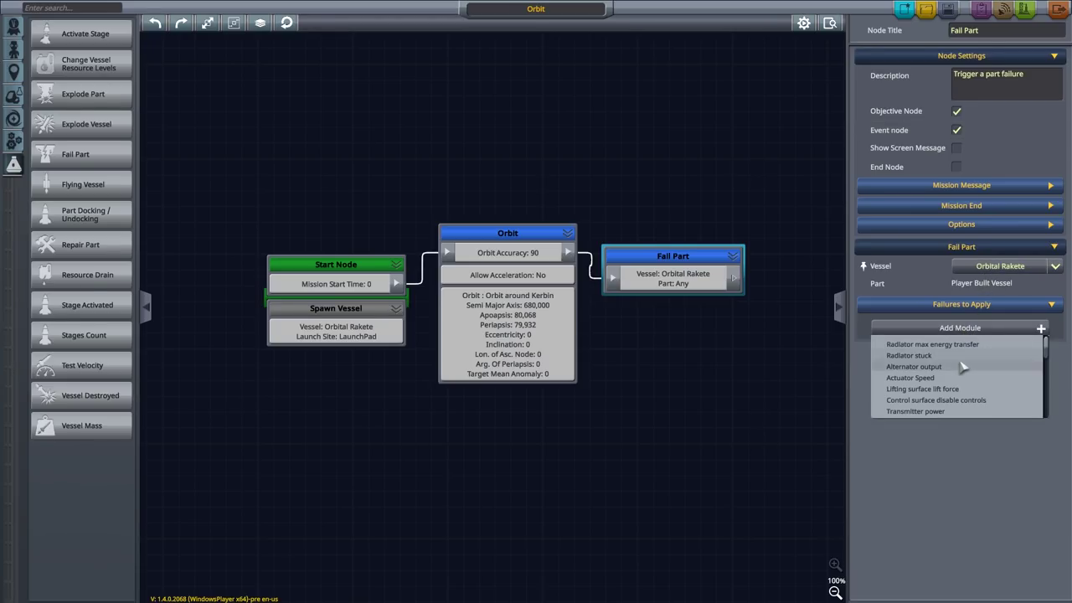
scroll(979, 381, down, 4)
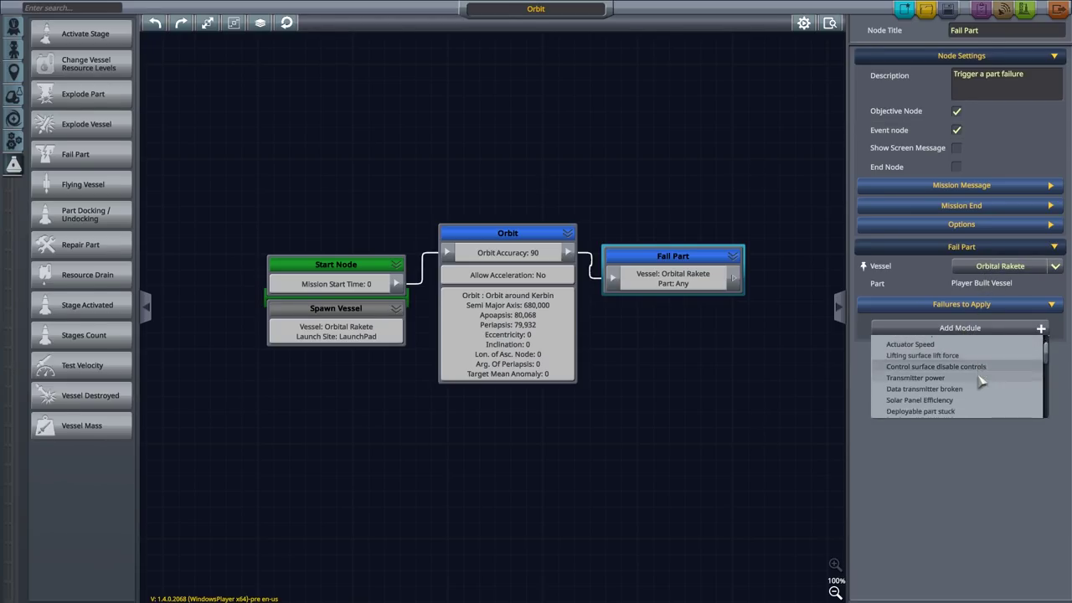
scroll(981, 381, down, 3)
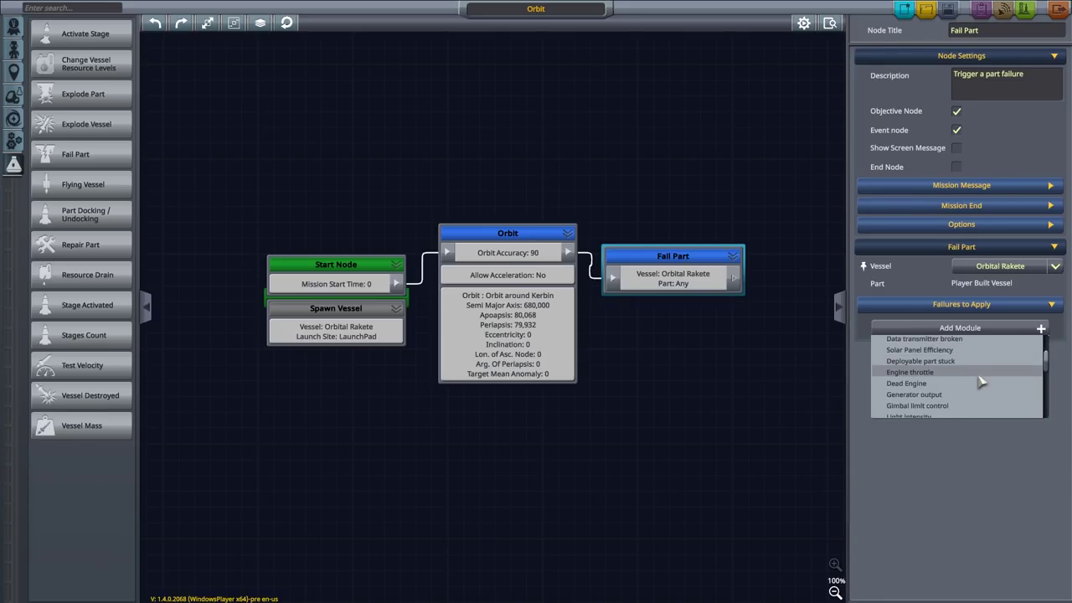
scroll(981, 382, down, 6)
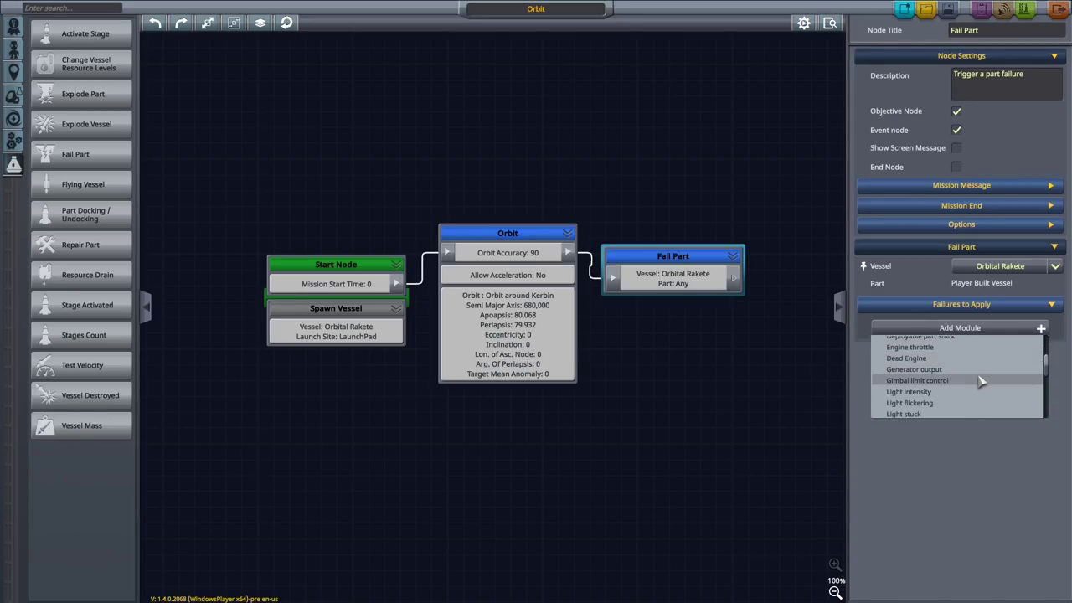
scroll(981, 382, down, 10)
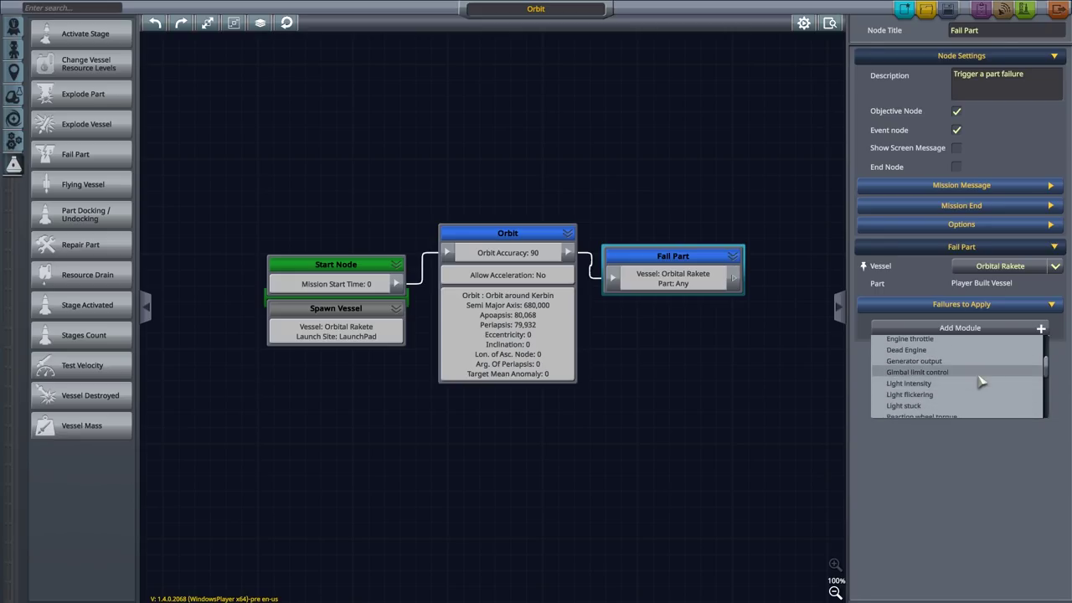
scroll(977, 381, up, 1)
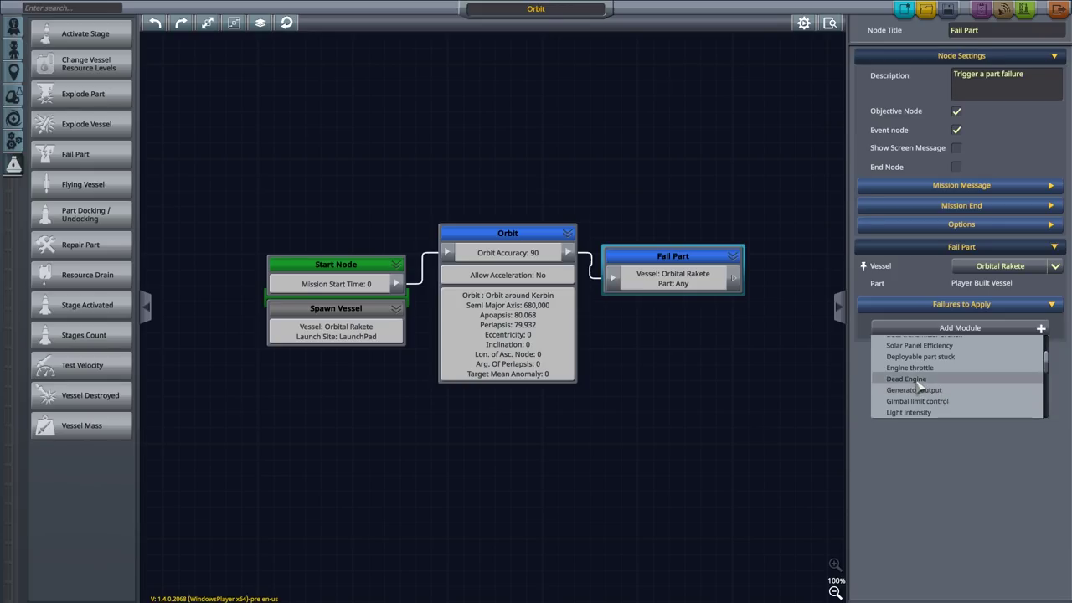
click(913, 379)
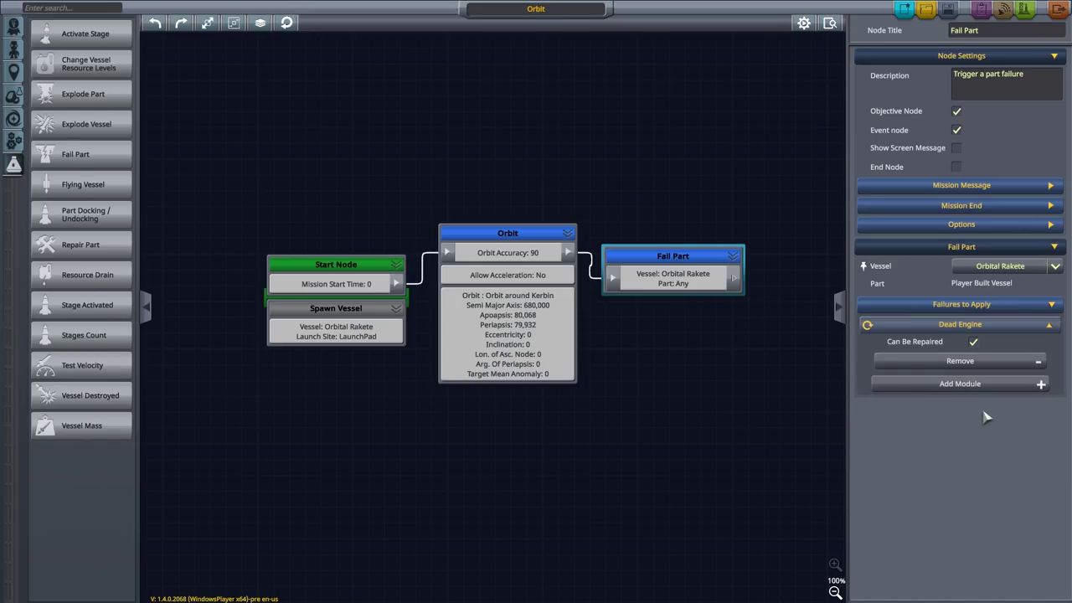